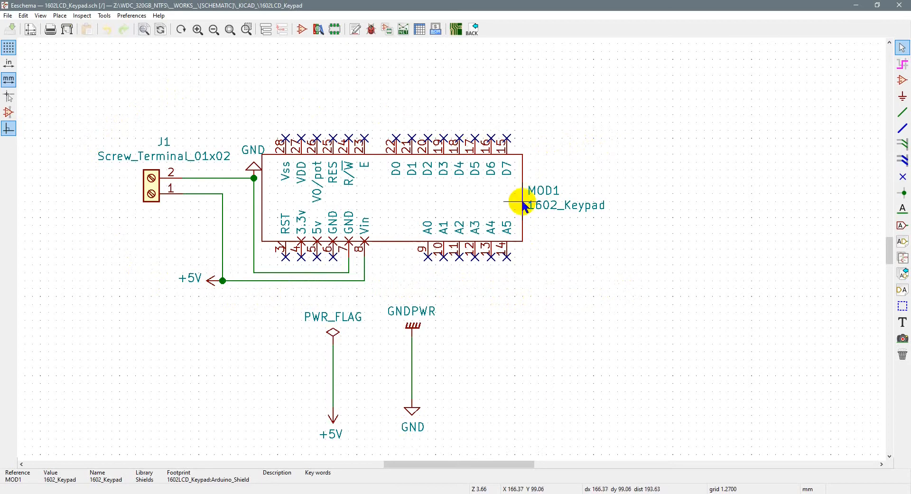
# Examine the properties of the 1602_Keypad symbol MOD1, including its assigned footprint, and close them without changes
pyautogui.rightClick(422, 174)
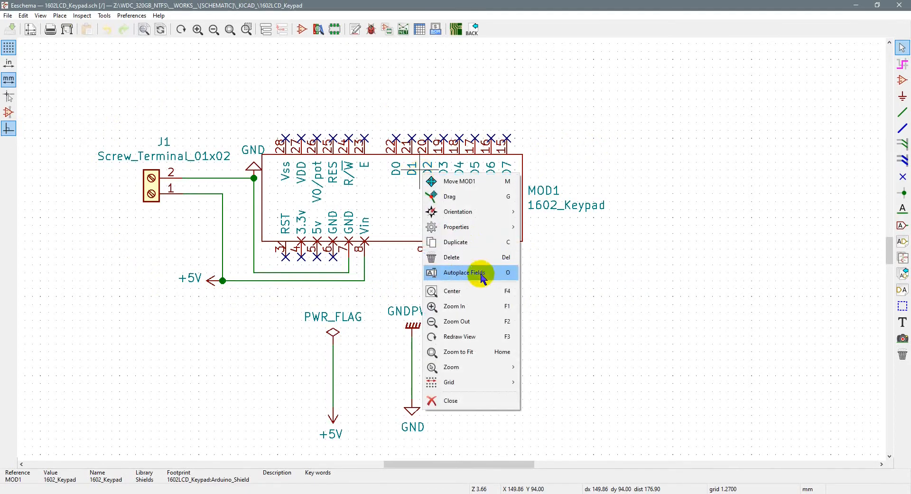
pyautogui.moveTo(463, 228)
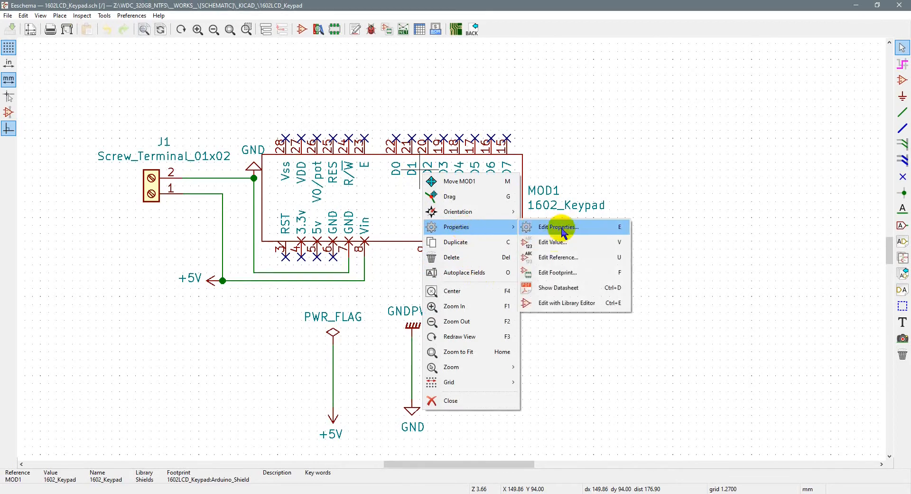
pyautogui.click(560, 226)
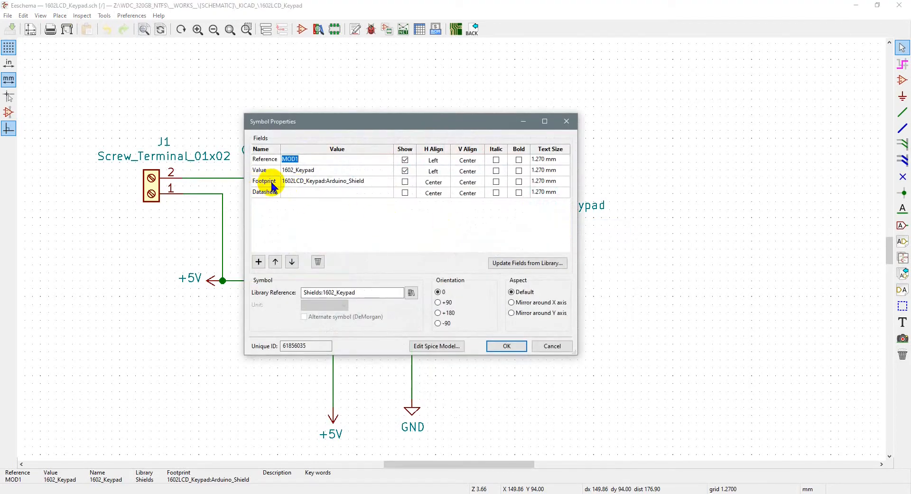
pyautogui.click(553, 347)
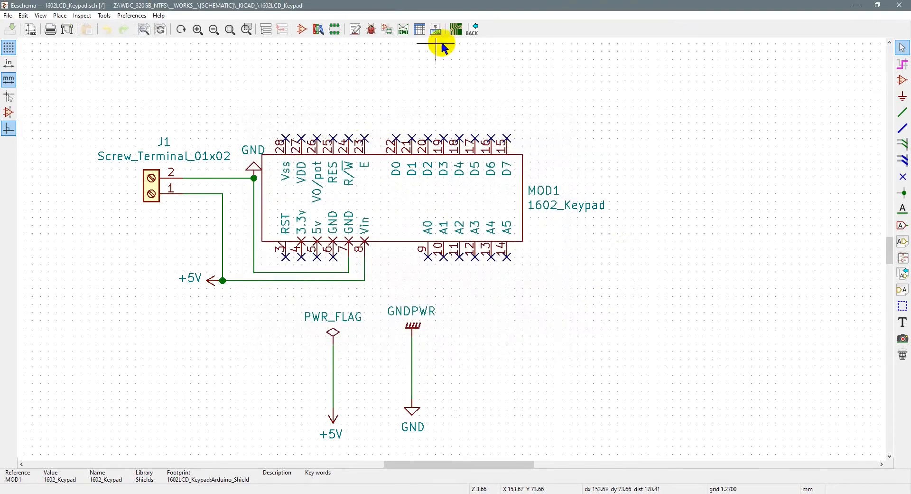
# Open the board layout from the schematic and inspect the board and LCD shield in the 3D viewer from several angles
pyautogui.click(456, 31)
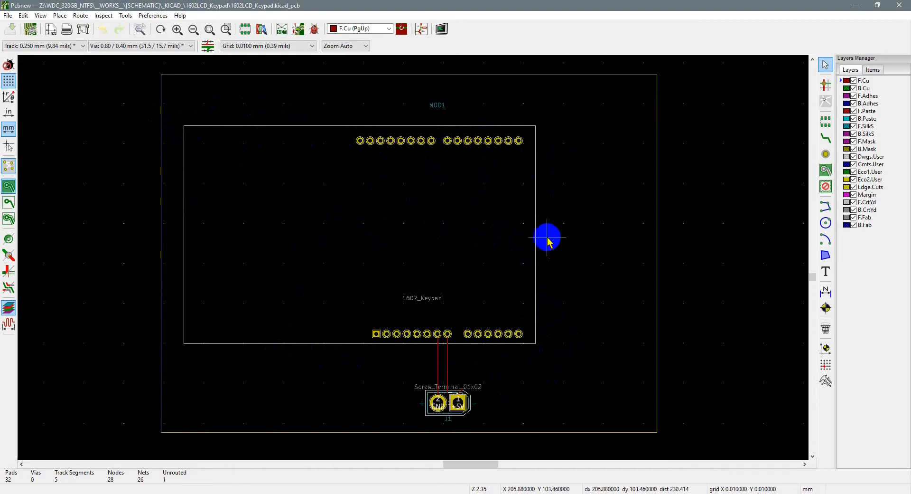
pyautogui.click(40, 15)
pyautogui.click(69, 81)
pyautogui.moveTo(418, 256); pyautogui.dragTo(590, 248)
pyautogui.moveTo(433, 291); pyautogui.dragTo(439, 209)
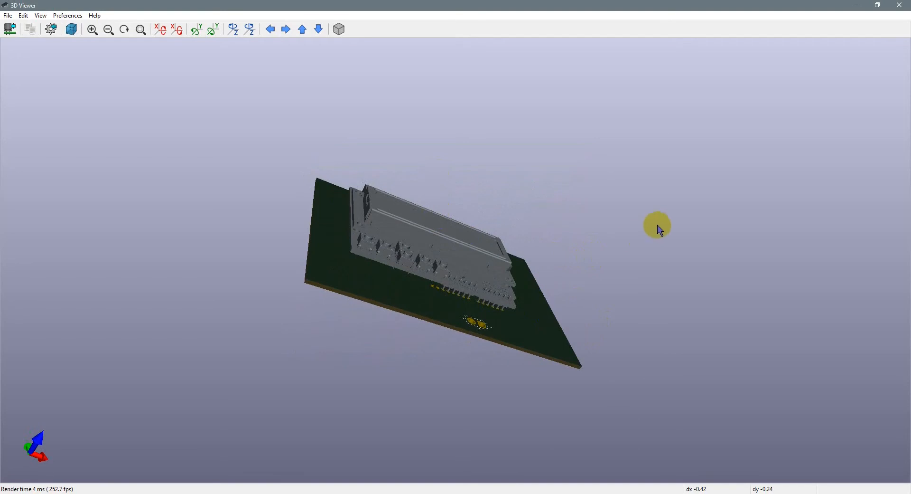
pyautogui.click(900, 6)
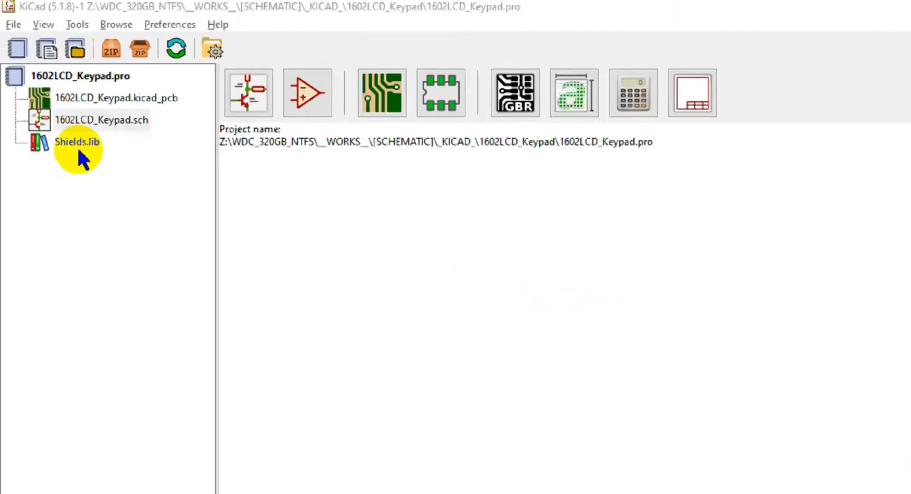
# Create a new project named NewTest in the _KICAD_ folder with its own directory, and open the Symbol Editor
pyautogui.click(14, 25)
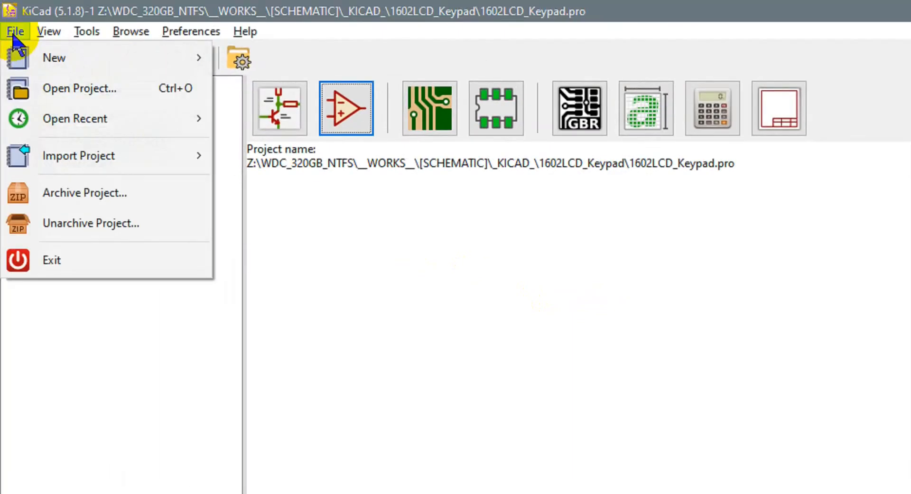
pyautogui.moveTo(29, 60)
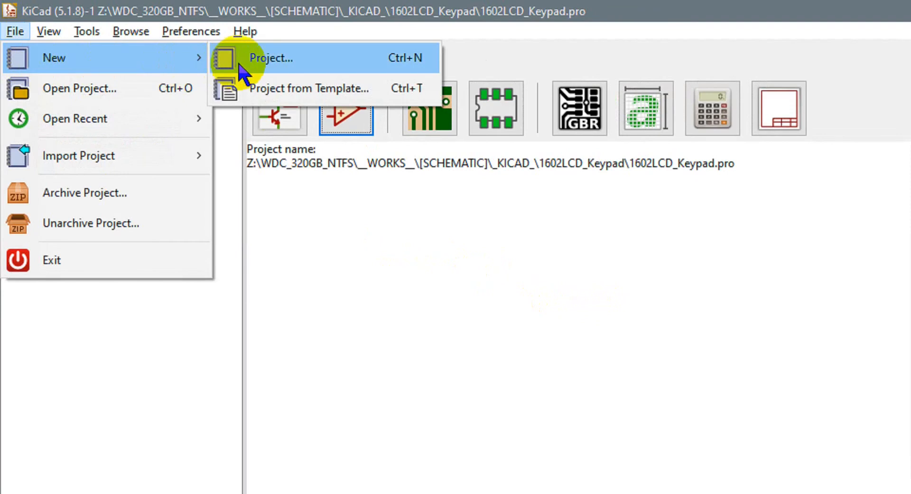
pyautogui.click(255, 66)
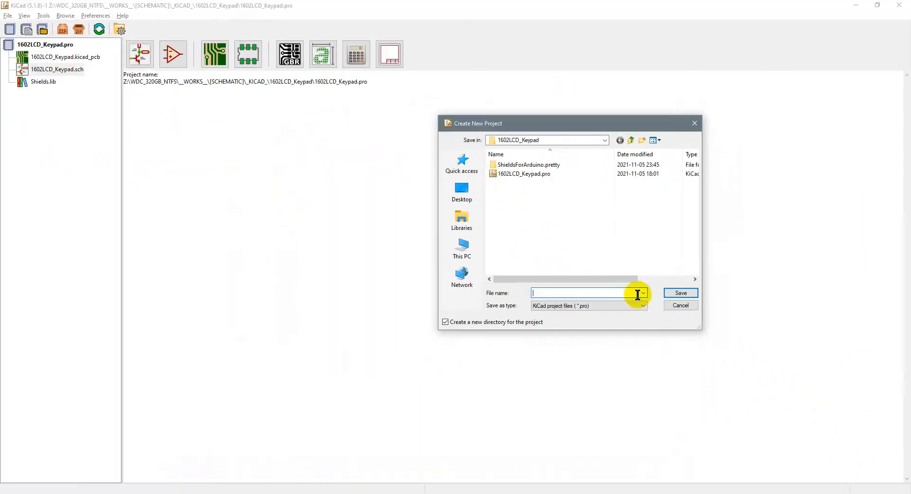
pyautogui.moveTo(586, 124); pyautogui.dragTo(500, 122)
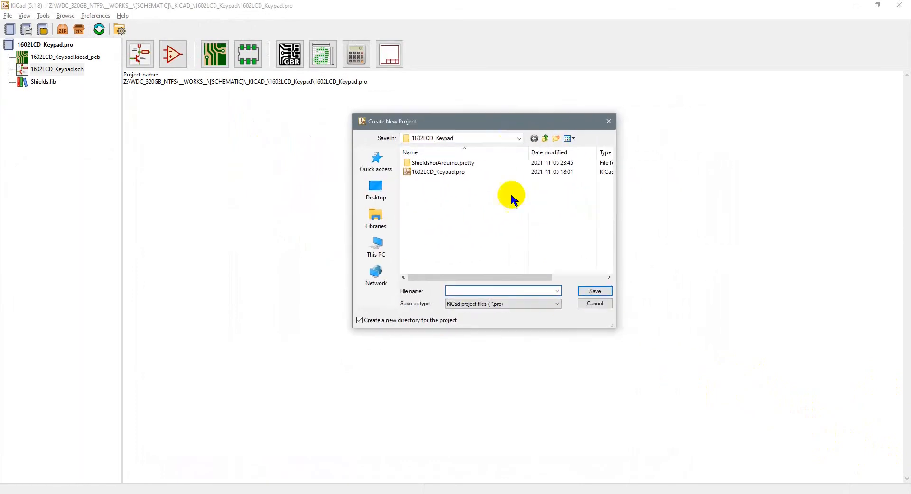
pyautogui.click(545, 138)
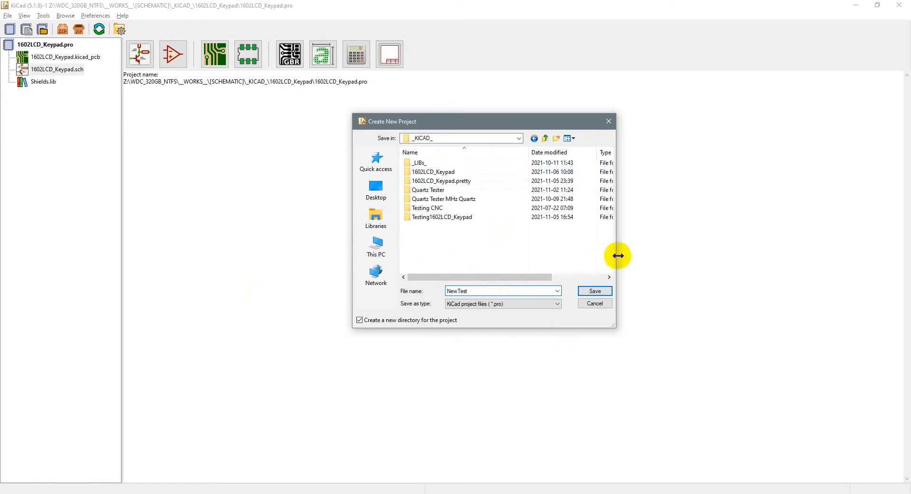
pyautogui.click(601, 292)
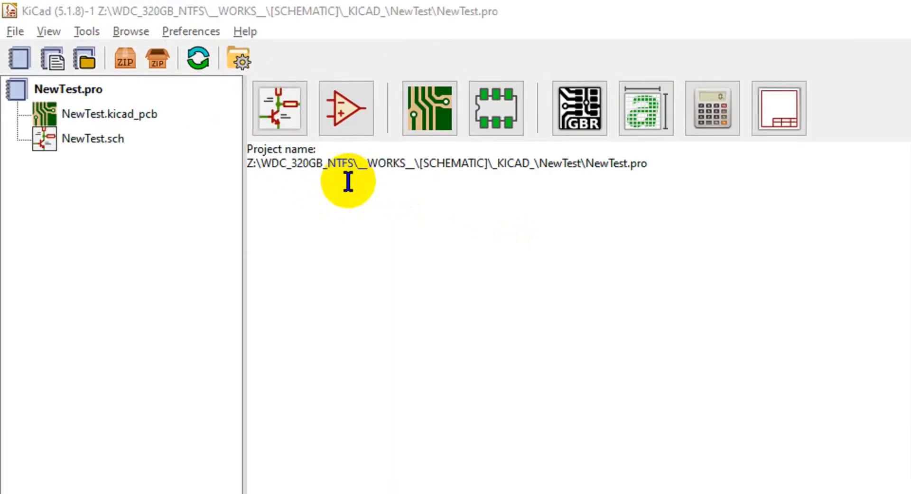
pyautogui.click(348, 113)
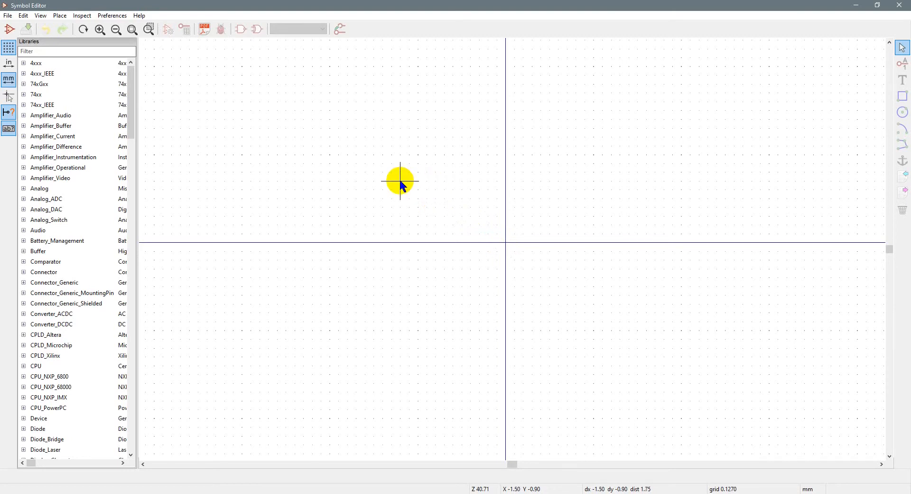
# Examine the new-symbol settings offered for the Shields library, leaving without creating a symbol
pyautogui.click(7, 18)
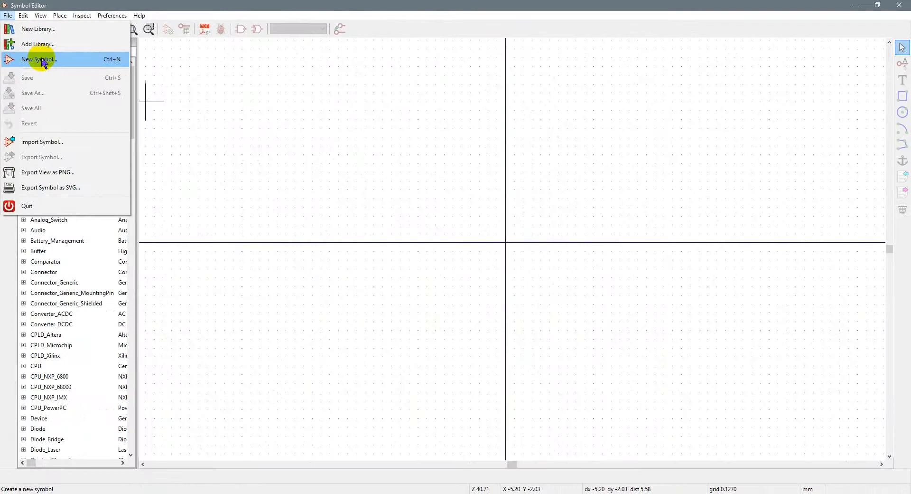
pyautogui.click(85, 122)
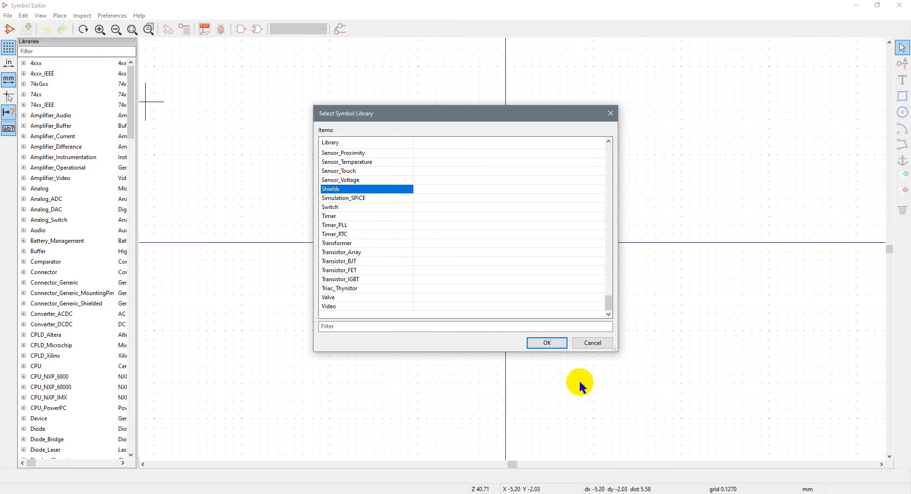
pyautogui.click(546, 342)
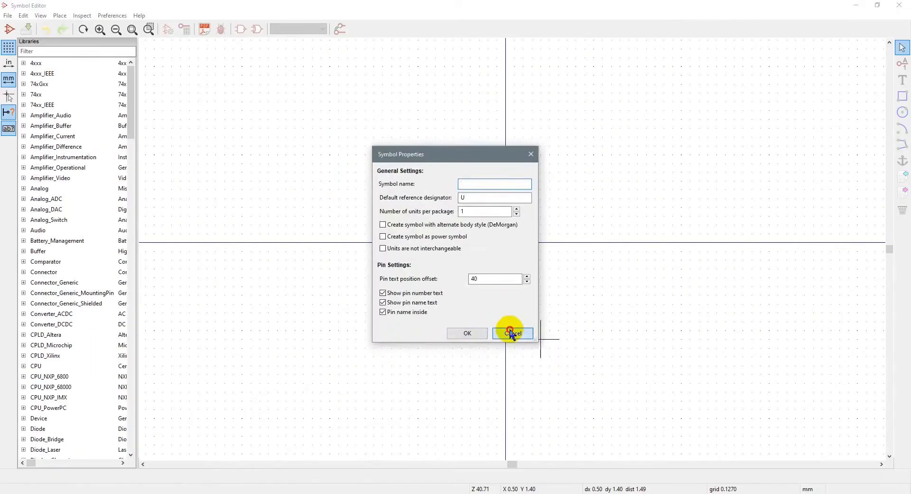
pyautogui.click(542, 378)
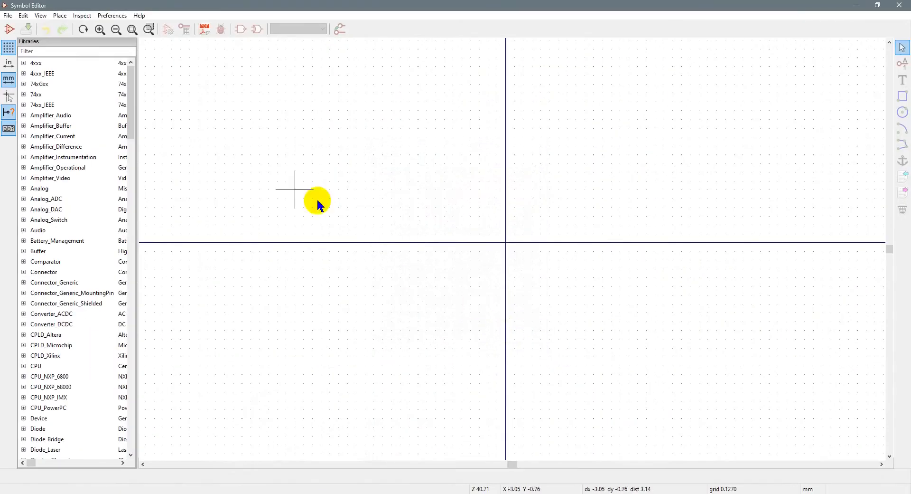
# Review the new-library options with New_Library.lib in the NewTest folder and the Project library table, leaving without creating the library
pyautogui.click(7, 16)
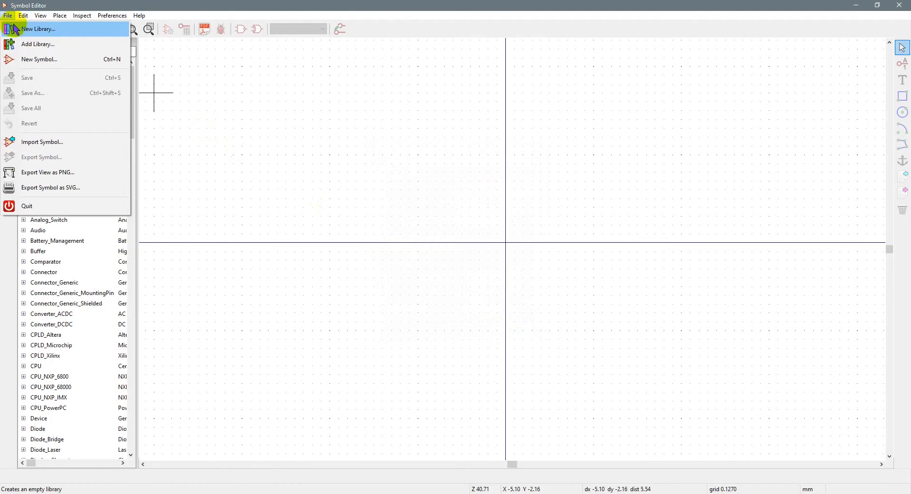
pyautogui.click(11, 31)
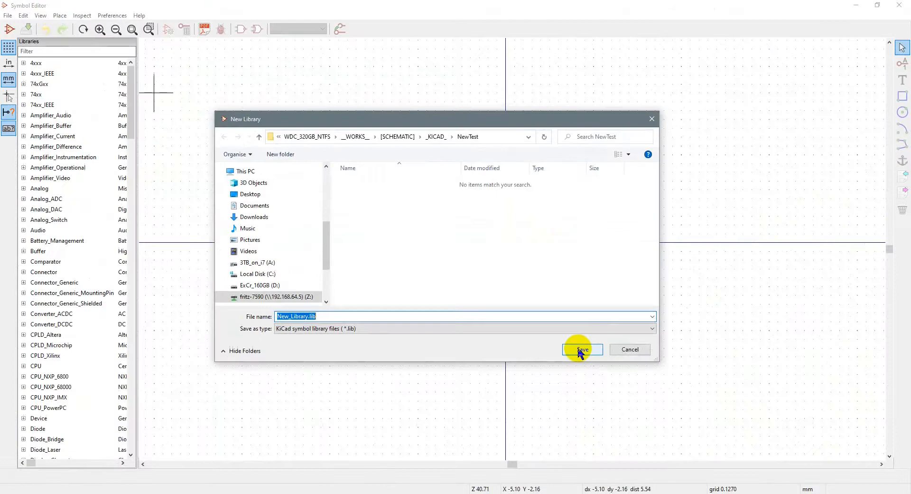
pyautogui.click(857, 301)
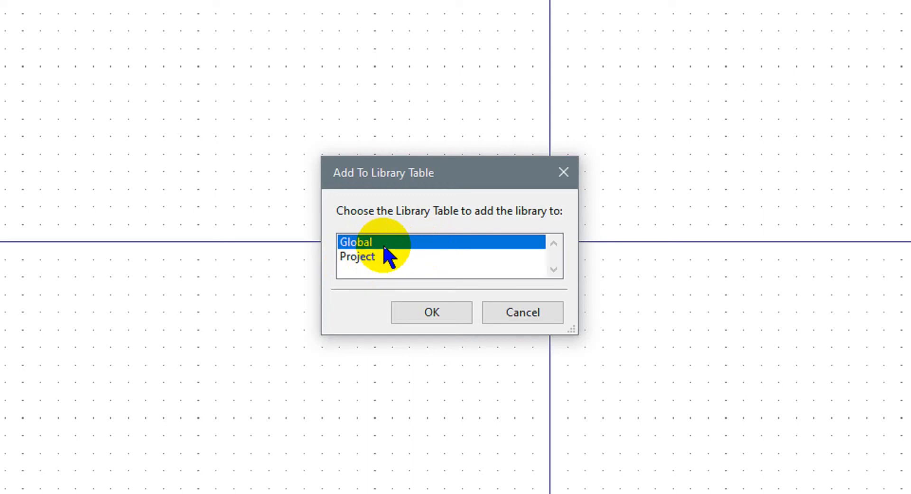
pyautogui.click(358, 257)
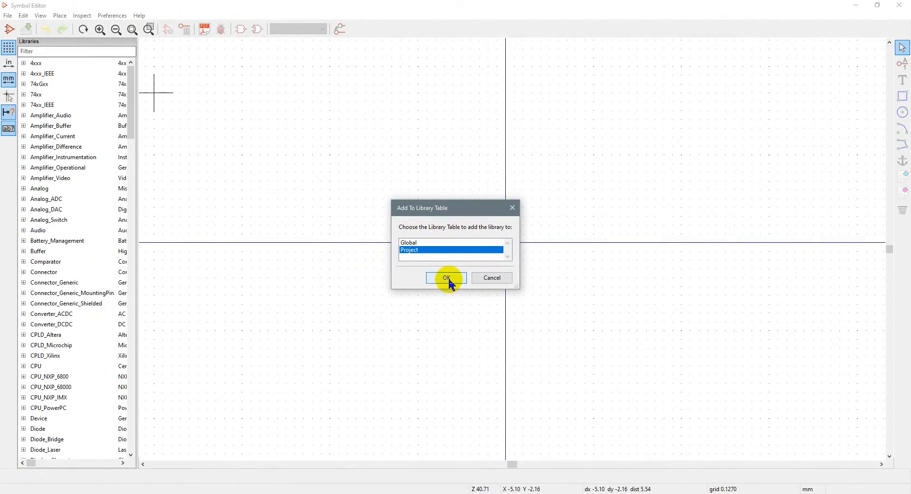
pyautogui.click(494, 277)
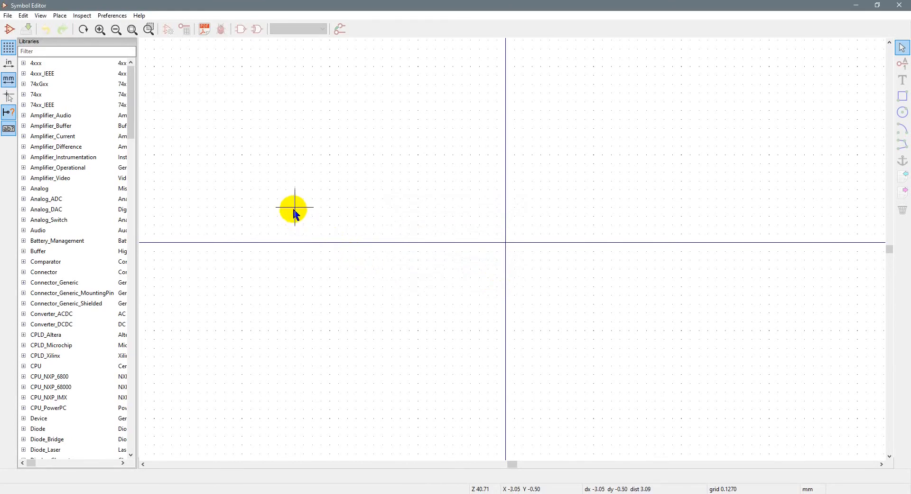
# Browse for an existing symbol library to add, checking the 1602LCD_Keypad.pretty and 1602LCD_Keypad folders, and leave without adding one
pyautogui.click(8, 15)
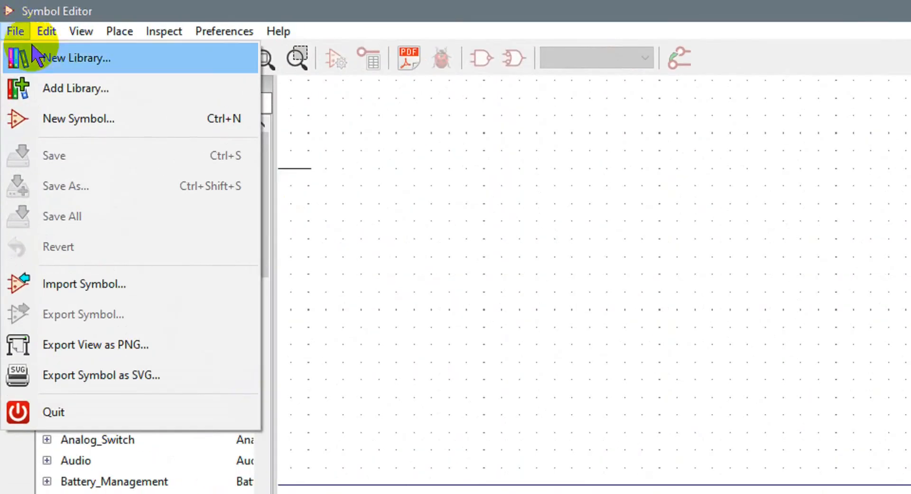
pyautogui.click(68, 95)
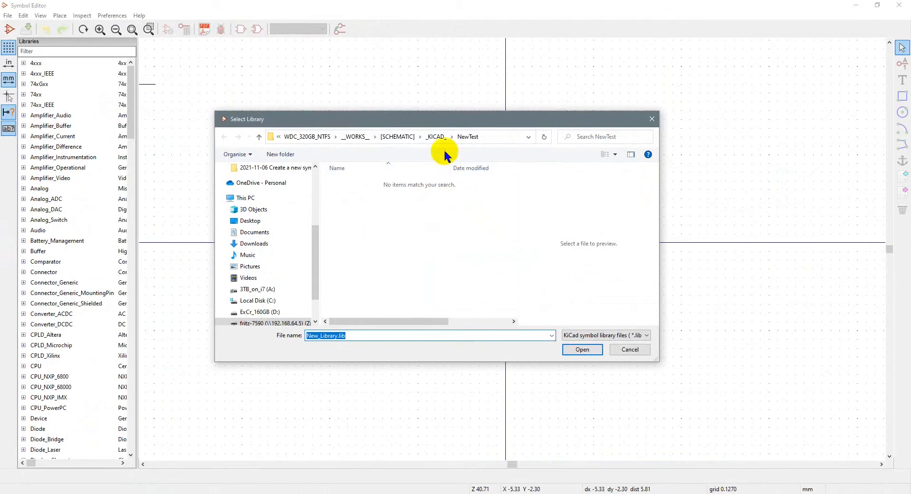
pyautogui.click(435, 137)
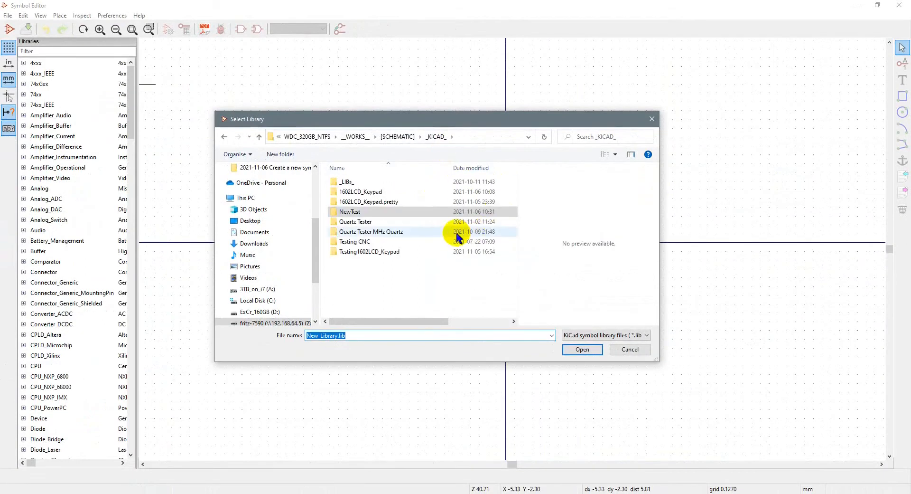
pyautogui.doubleClick(373, 203)
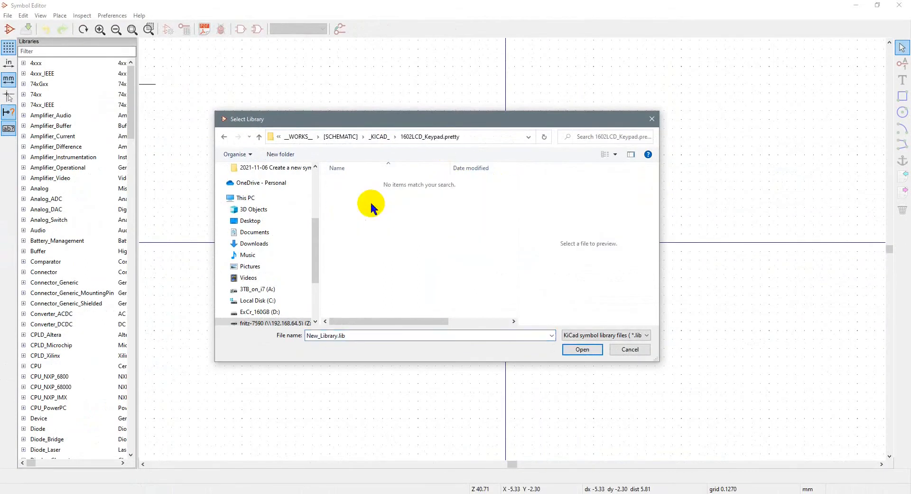
pyautogui.click(376, 136)
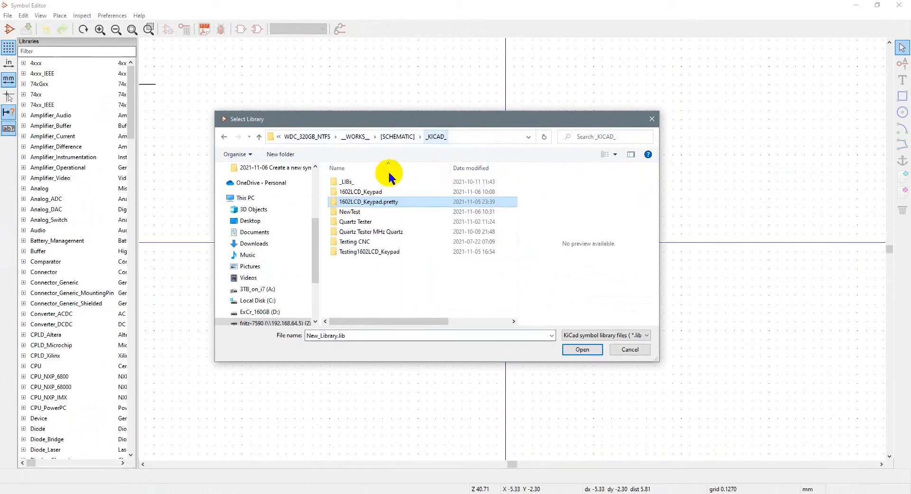
pyautogui.doubleClick(364, 192)
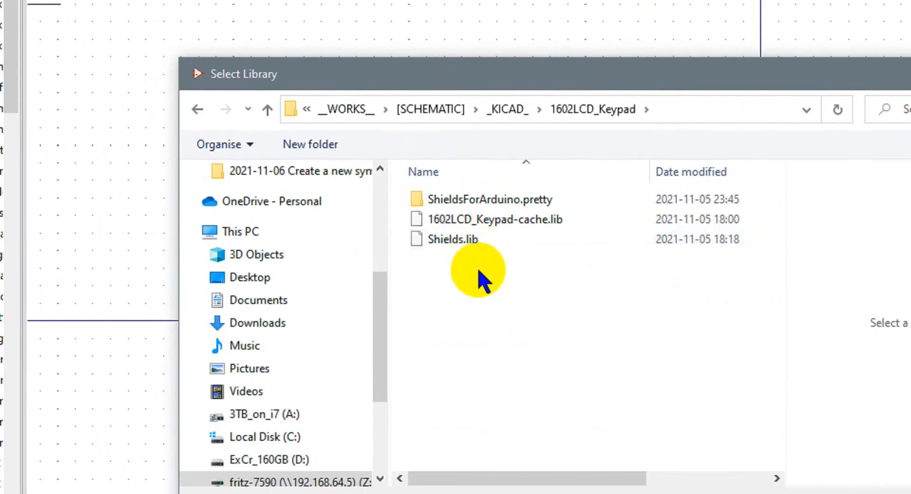
pyautogui.moveTo(472, 245)
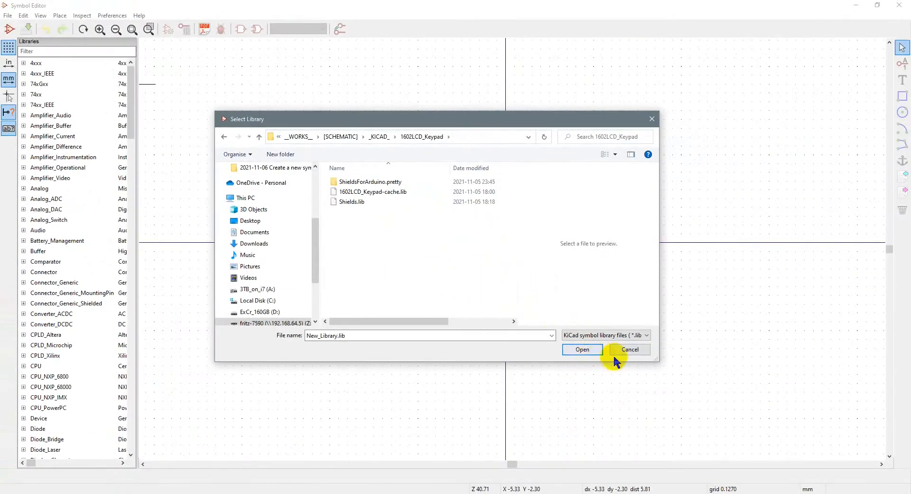
pyautogui.click(629, 351)
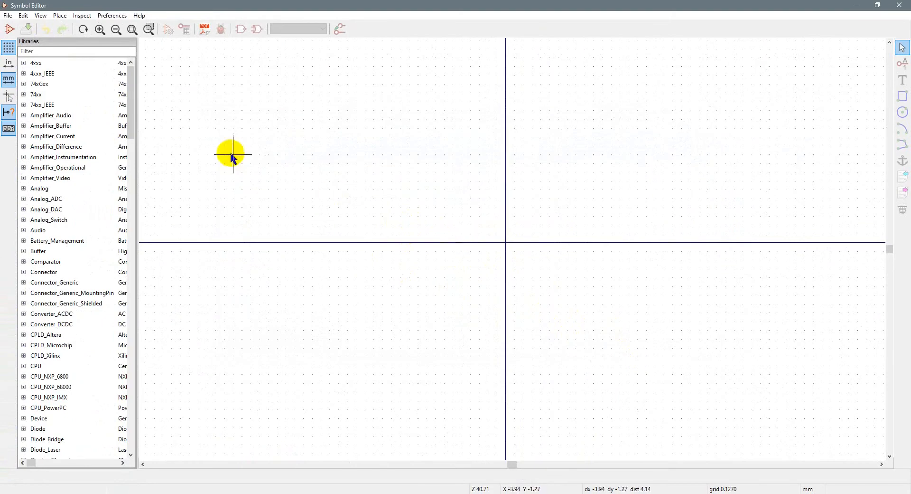
# Examine the symbol import options with Shields as the target library, leaving without importing a file
pyautogui.click(8, 15)
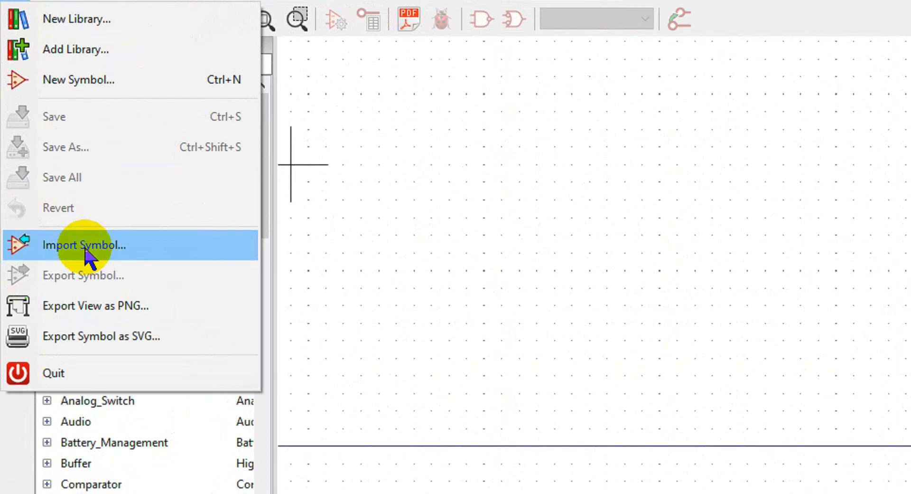
pyautogui.click(88, 252)
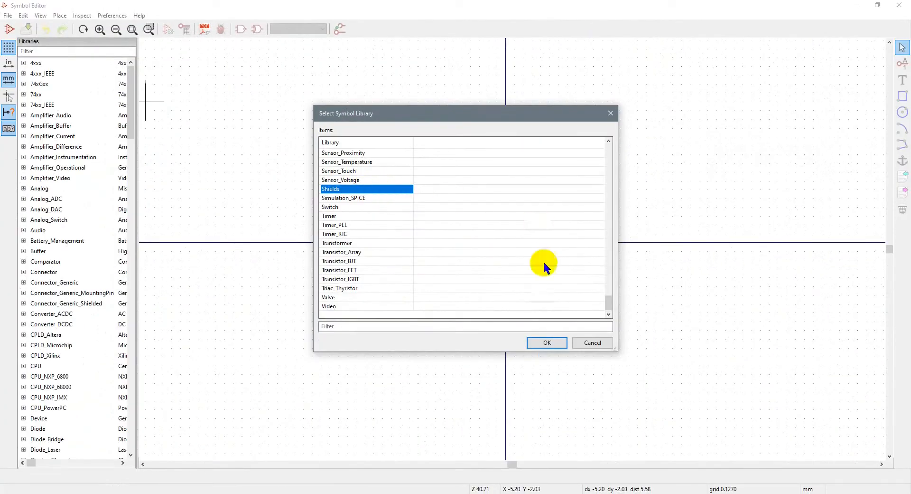
pyautogui.click(550, 342)
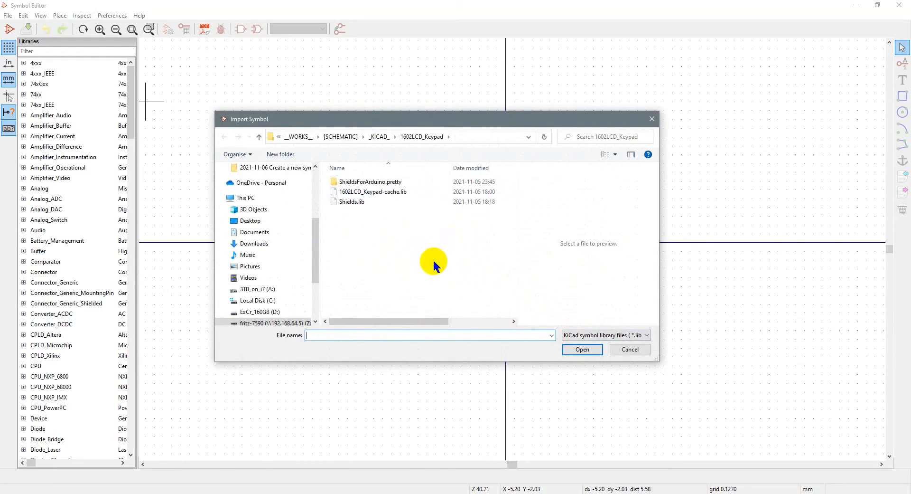
pyautogui.click(631, 352)
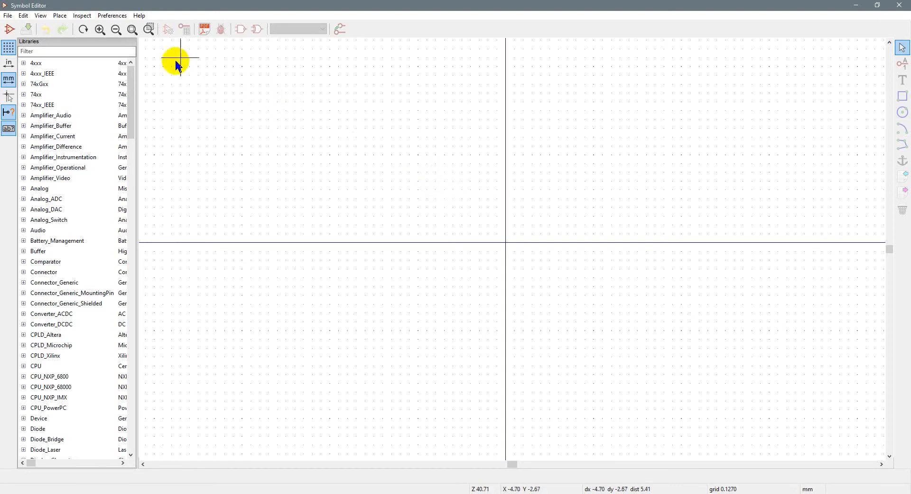
# Create a new symbol named Shield in the Shields library with default reference designator SH
pyautogui.click(10, 29)
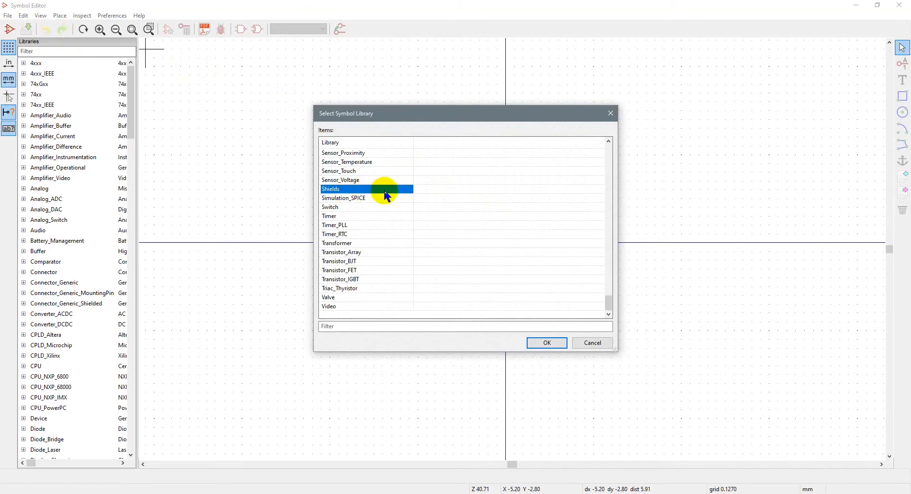
pyautogui.click(547, 342)
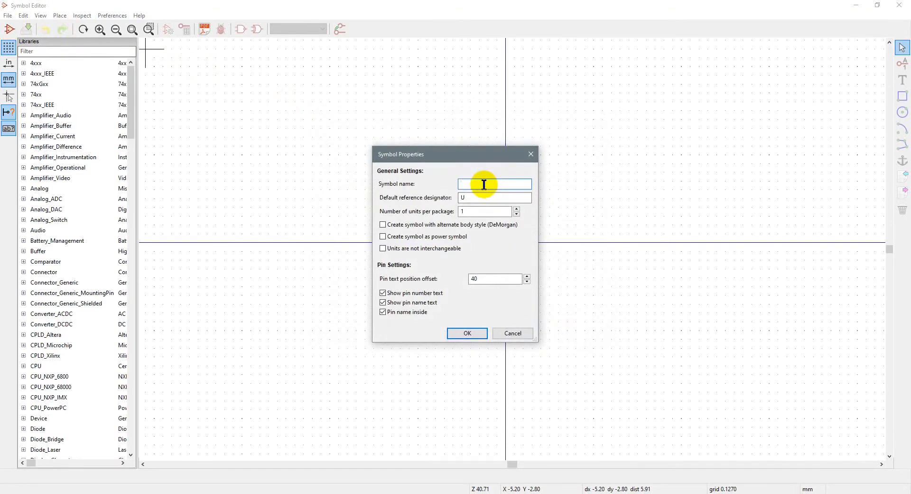
pyautogui.write('Shield')
pyautogui.press('Tab')
pyautogui.write('SH')
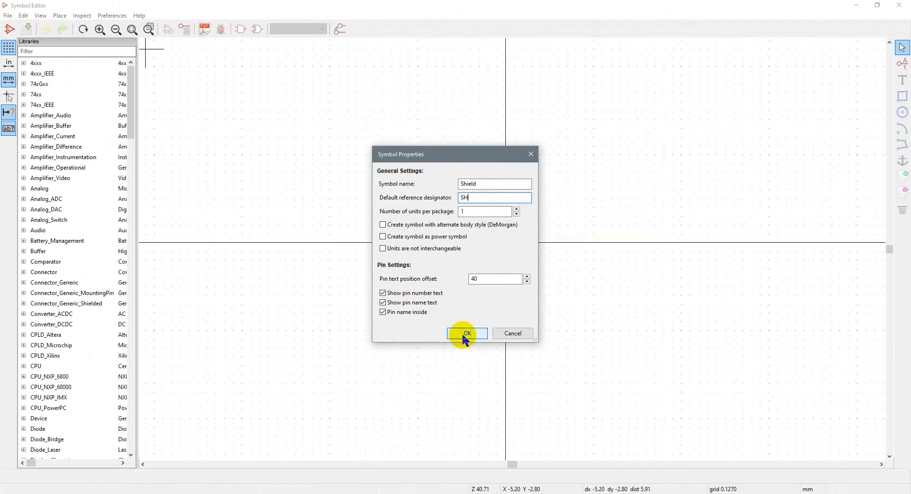
pyautogui.click(464, 335)
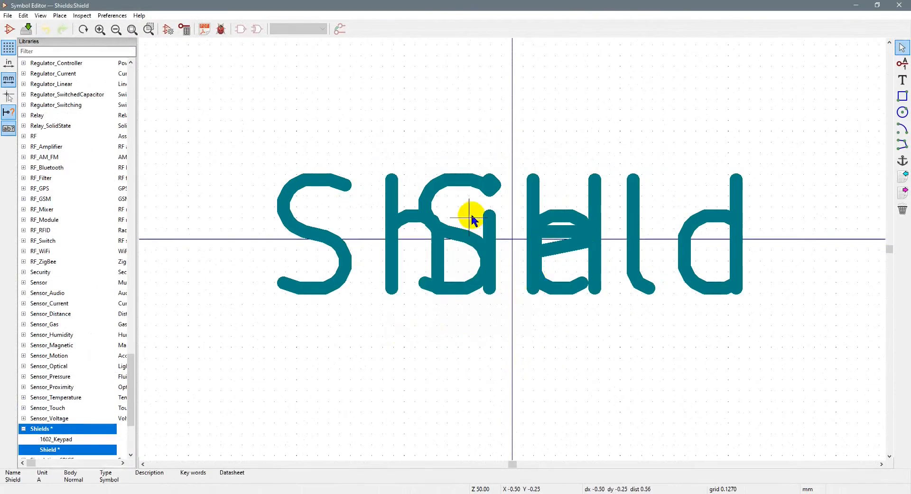
# Move the symbol's Shield value field about 5 mm straight above the origin
pyautogui.scroll(-6, 485, 242)
pyautogui.scroll(3, 513, 247)
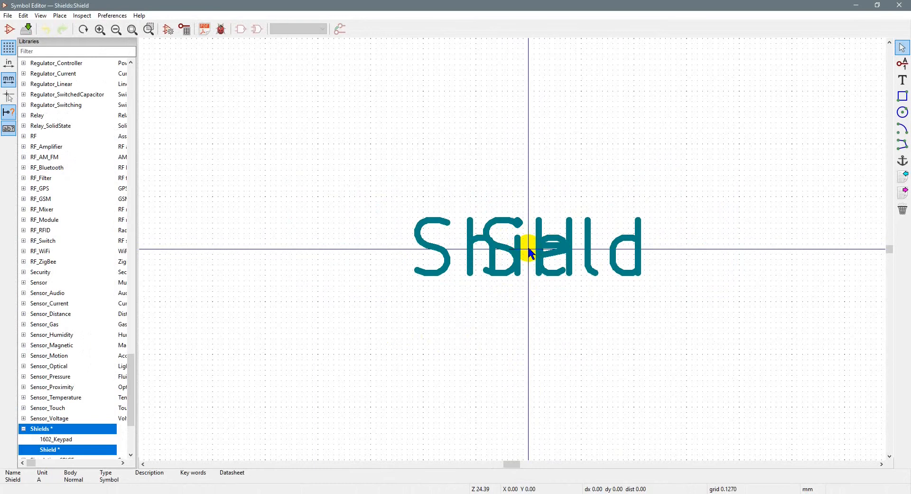
pyautogui.click(529, 248)
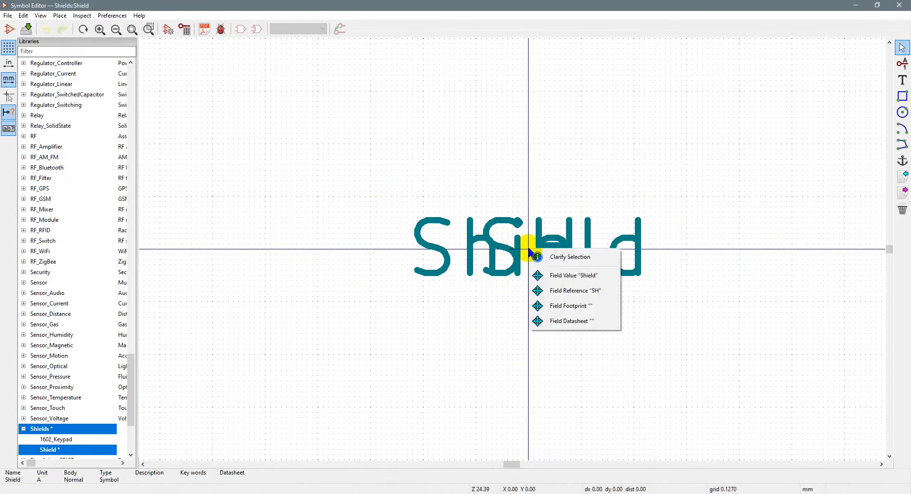
pyautogui.click(548, 276)
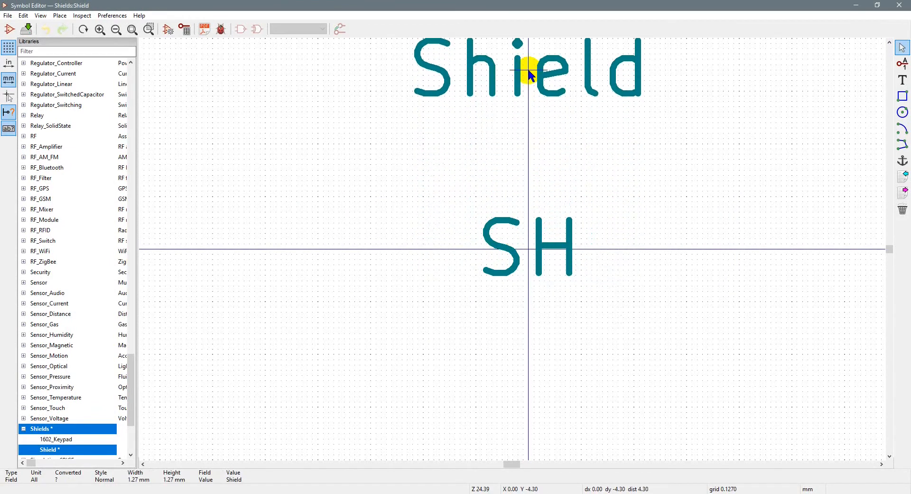
pyautogui.click(528, 43)
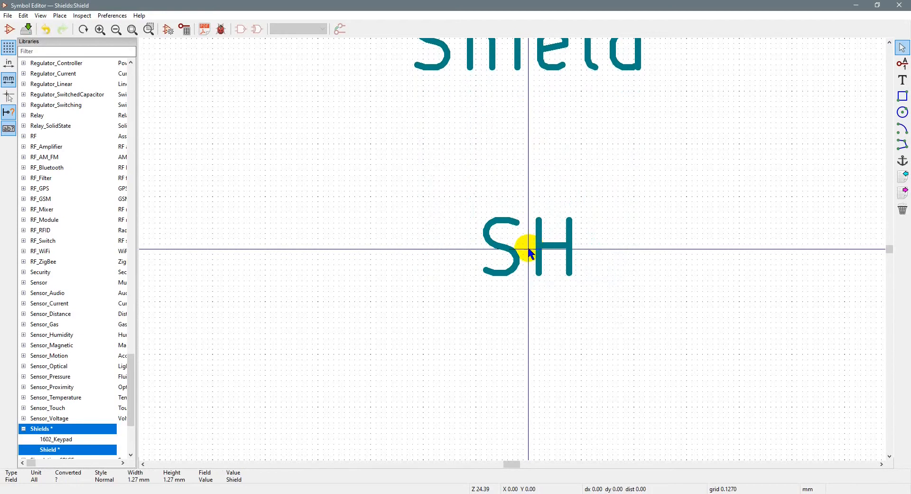
# Move the SH reference field about 5 mm straight below the origin
pyautogui.click(530, 254)
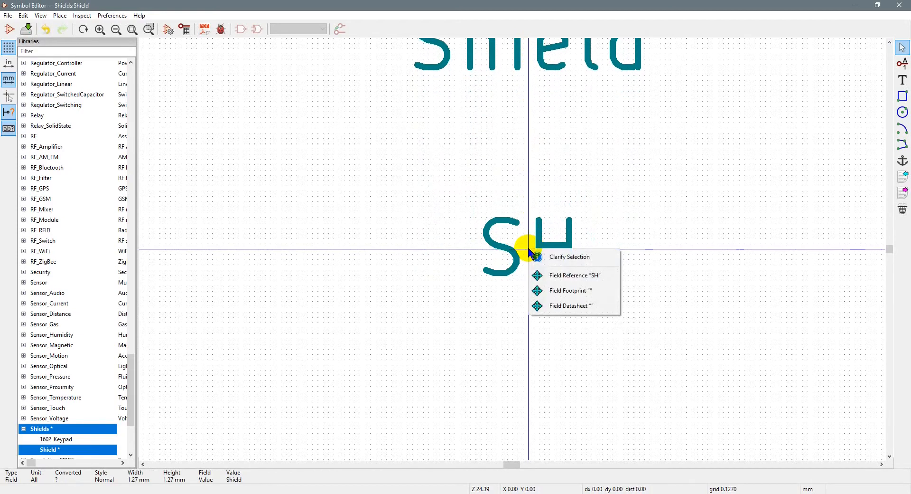
pyautogui.click(535, 274)
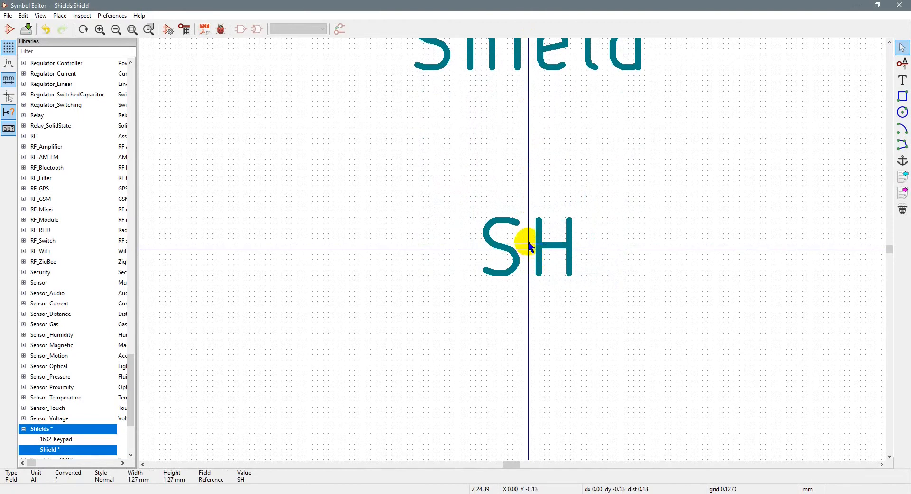
pyautogui.click(531, 252)
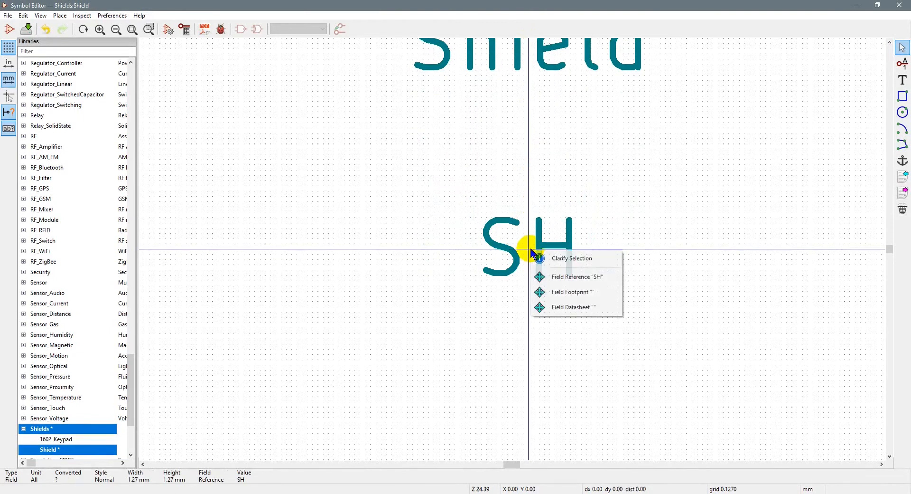
pyautogui.click(540, 275)
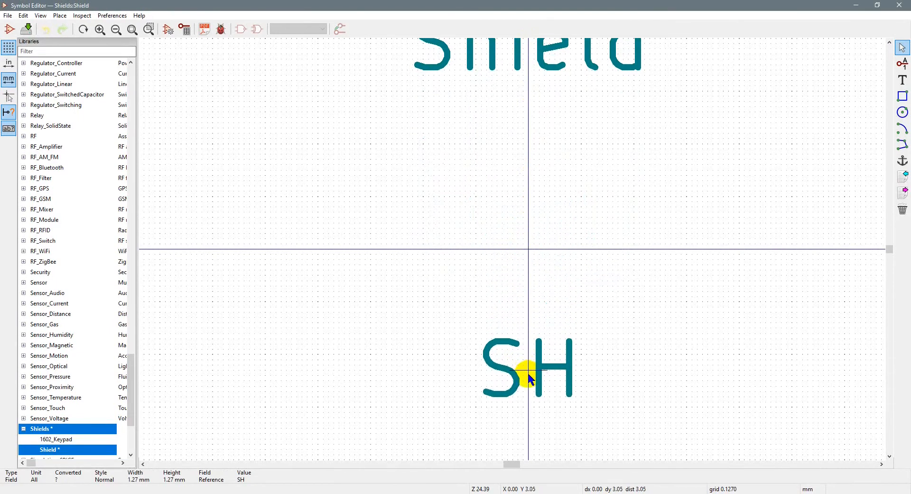
pyautogui.scroll(-1, 528, 427)
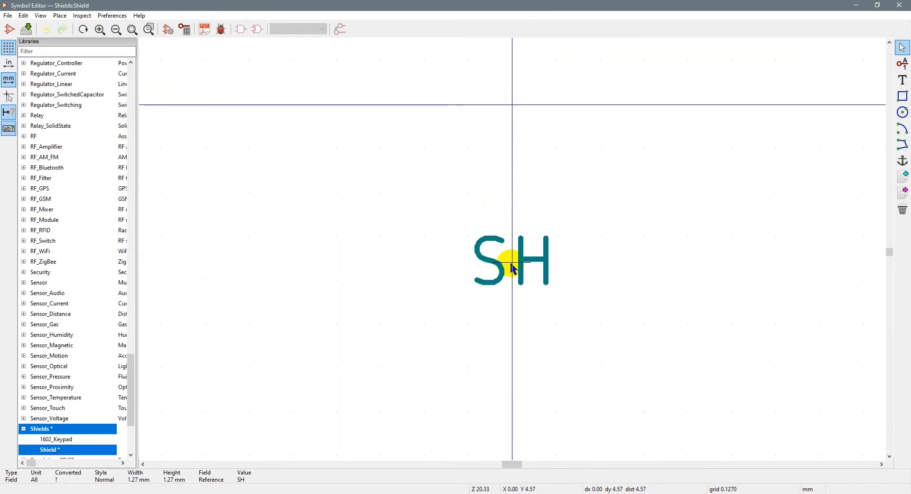
pyautogui.click(513, 268)
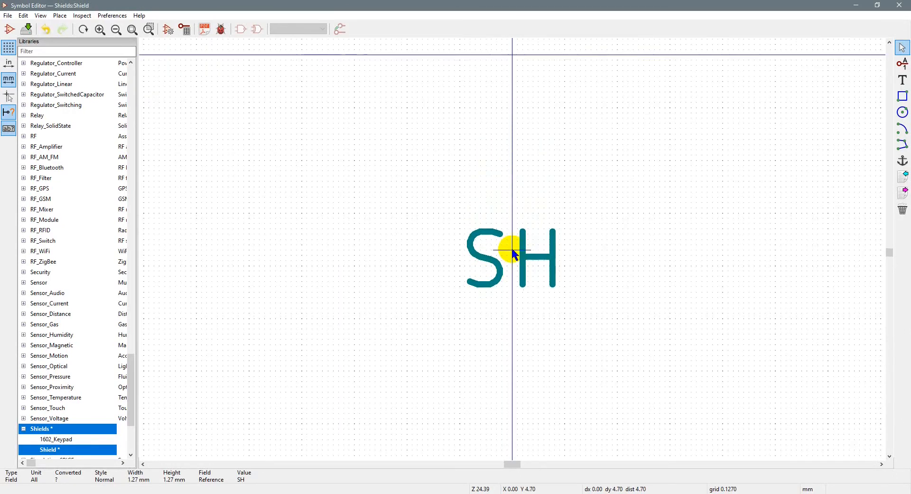
pyautogui.scroll(2, 511, 246)
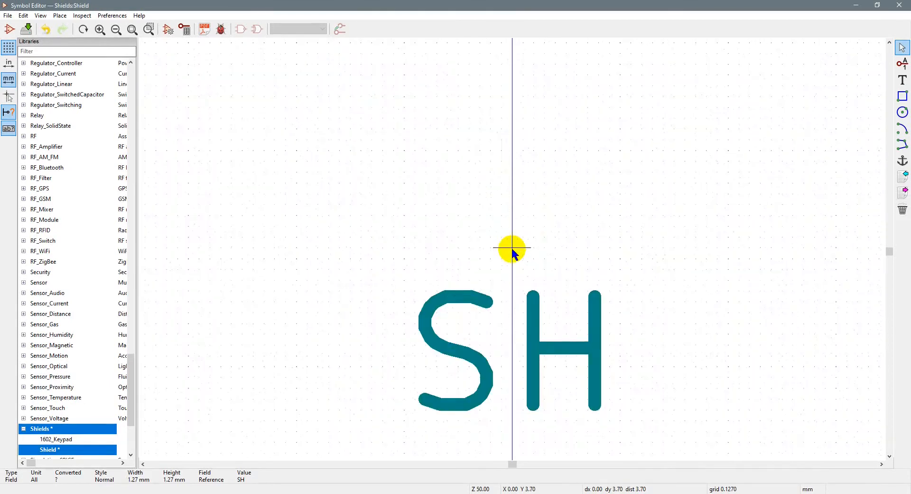
pyautogui.scroll(-5, 513, 249)
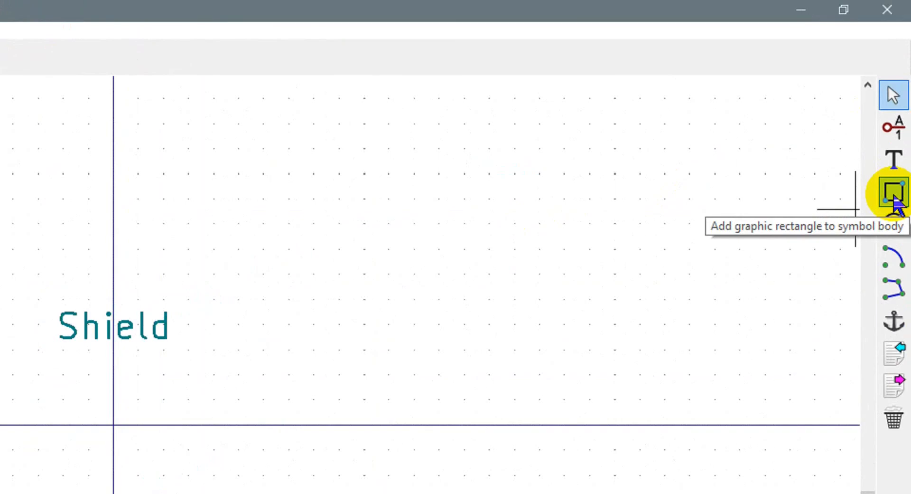
# Draw a rectangular symbol body about 34 mm wide and 6 mm high across the origin, between the Shield and SH fields
pyautogui.click(894, 192)
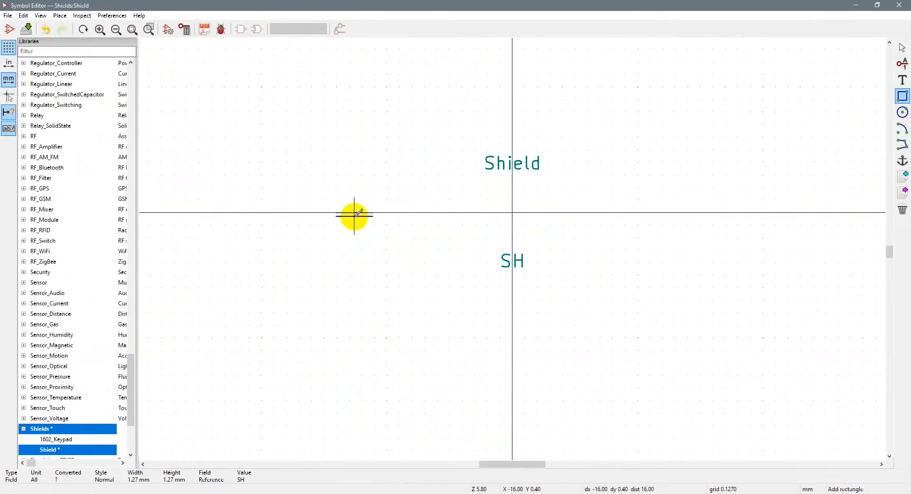
pyautogui.click(348, 185)
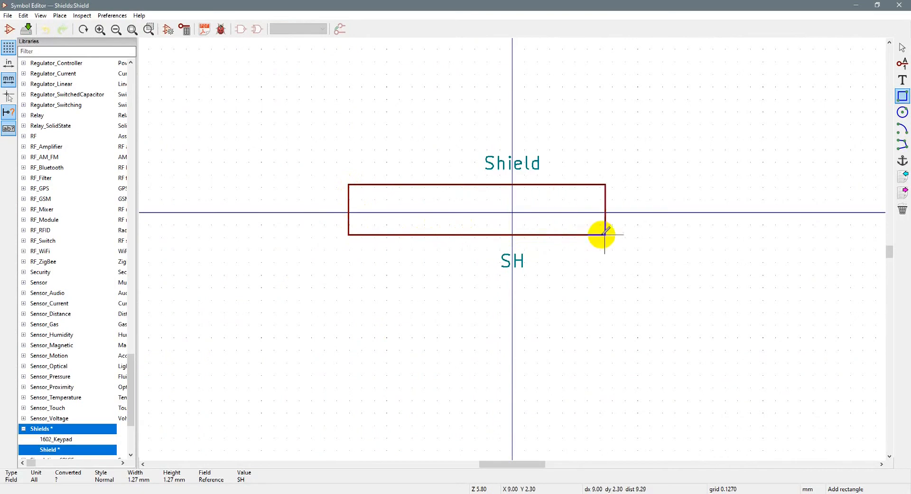
pyautogui.click(684, 242)
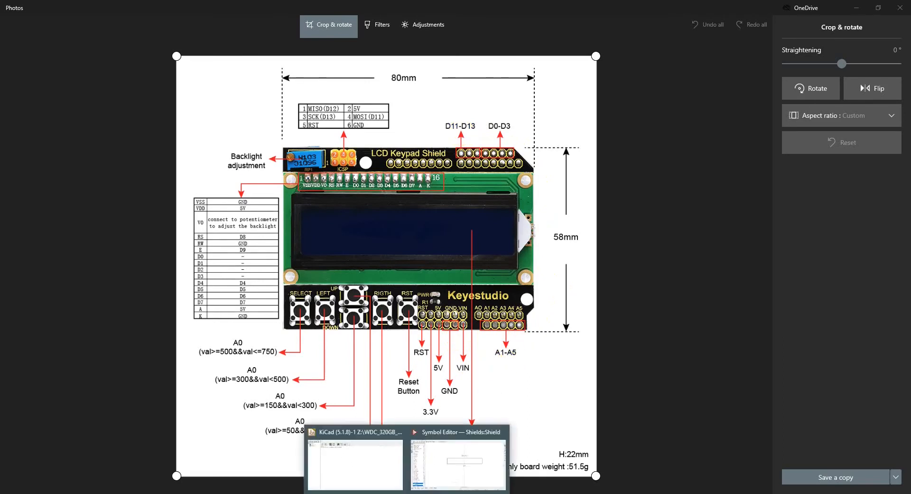
# Check the LCD Keypad Shield pinout in Photos, and in the Symbol Editor place an upward Input pin named RST near the rectangle's lower-left corner
pyautogui.click(431, 489)
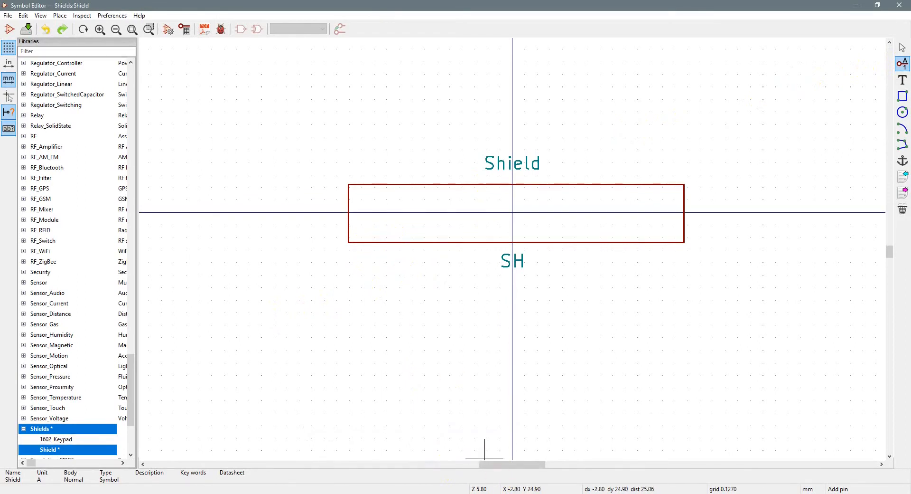
pyautogui.hotkey('alt', 'Tab')
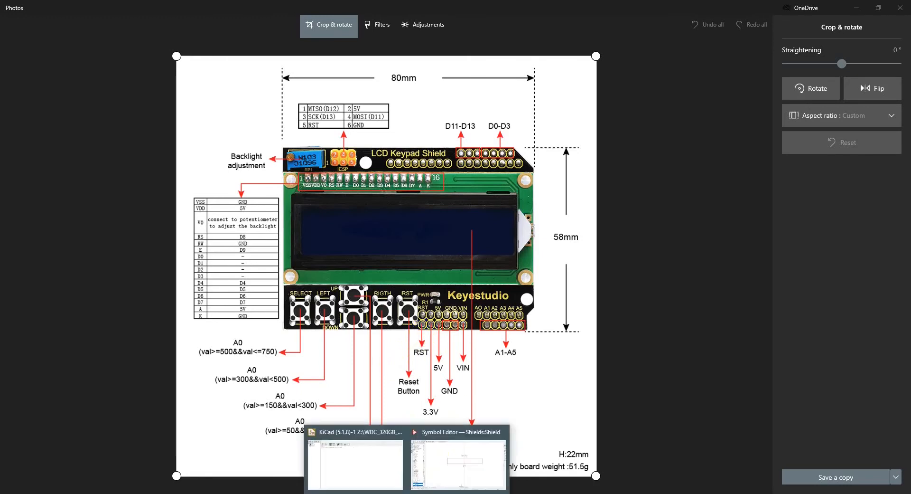
pyautogui.click(463, 472)
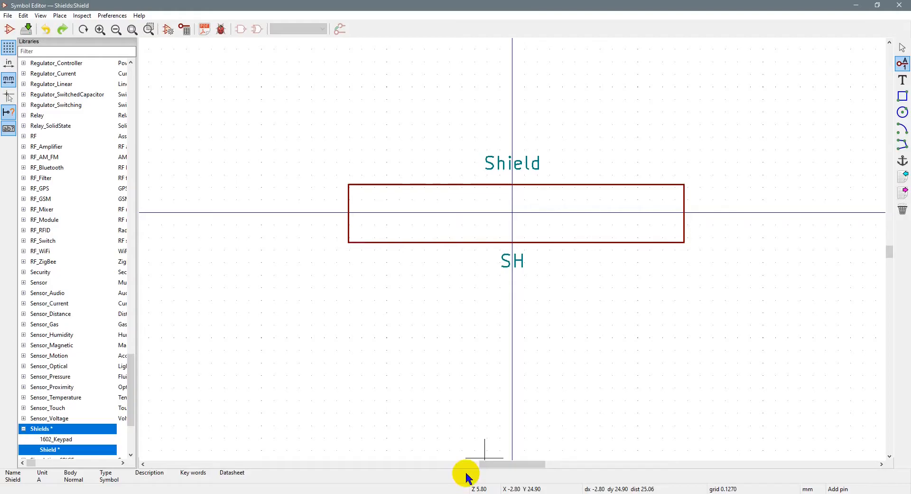
pyautogui.click(363, 241)
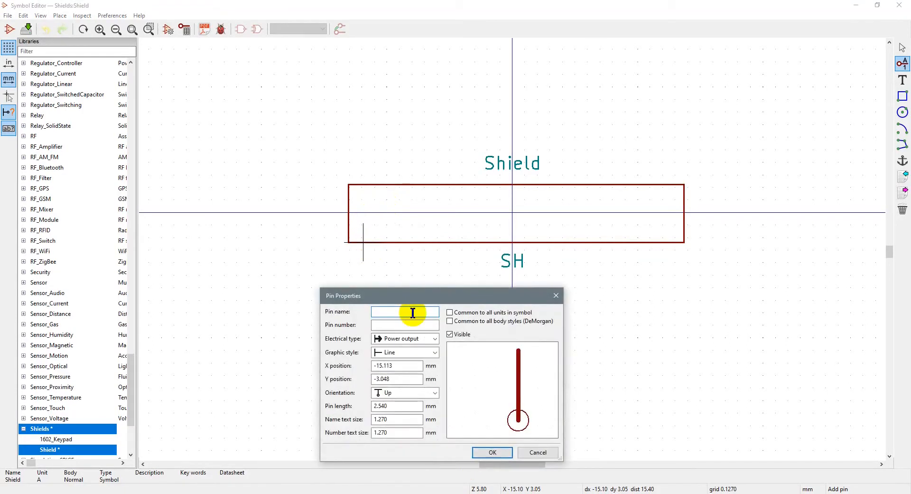
pyautogui.write('RST')
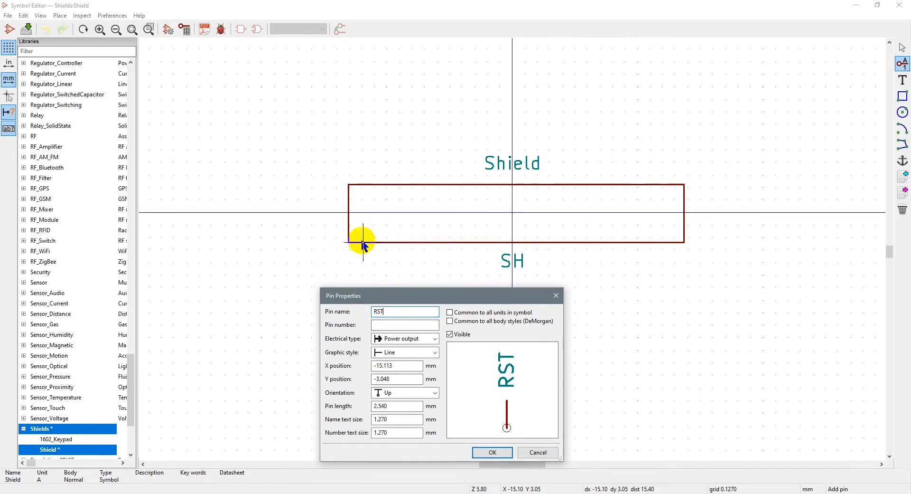
pyautogui.click(435, 338)
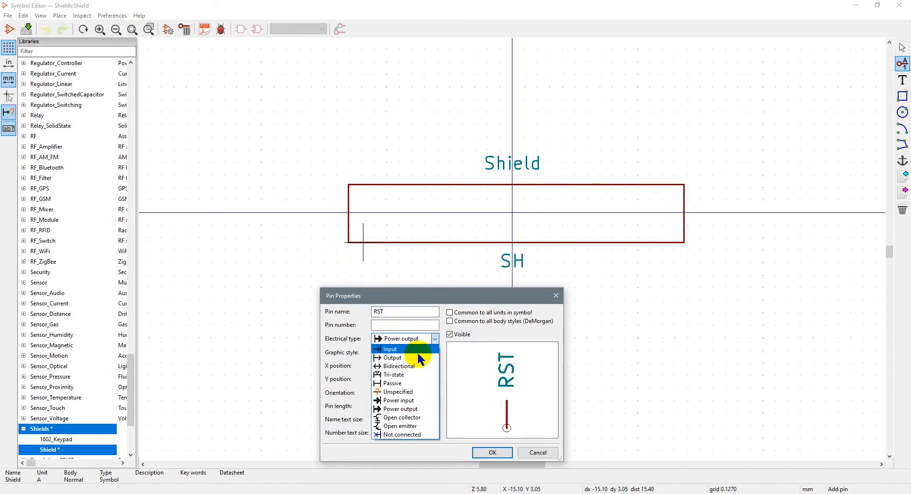
pyautogui.click(419, 350)
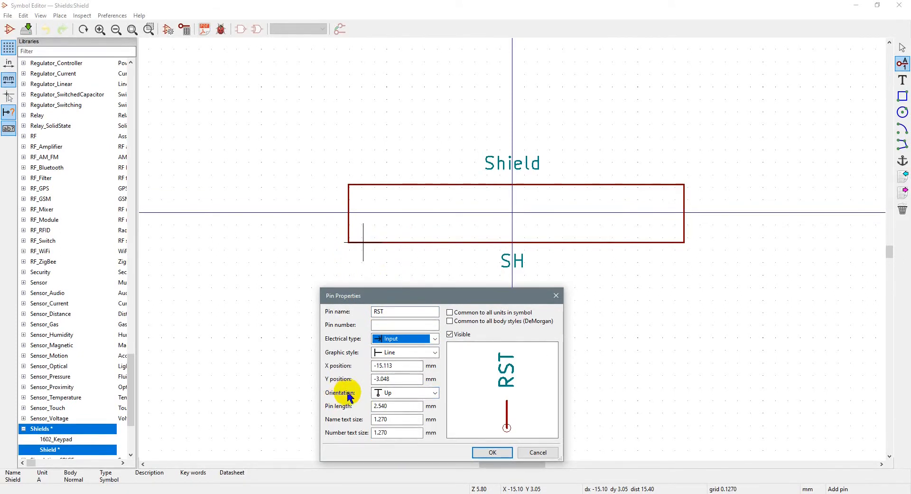
pyautogui.click(389, 397)
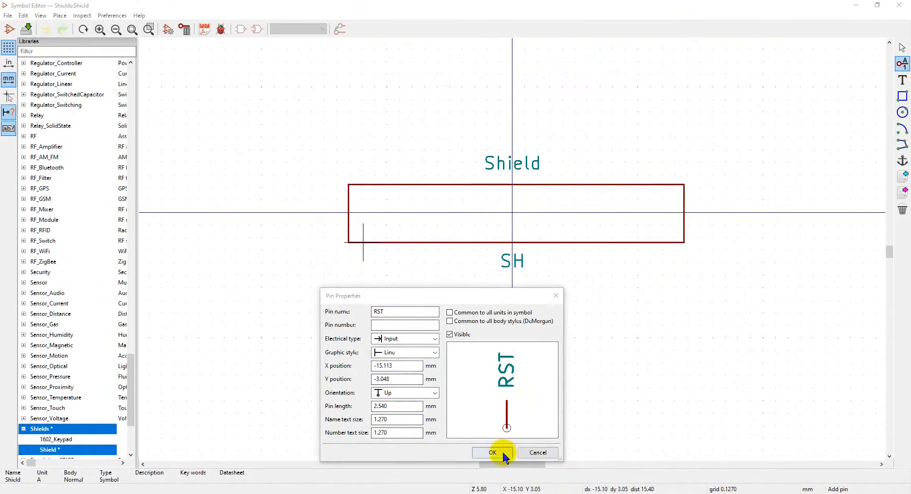
pyautogui.click(506, 452)
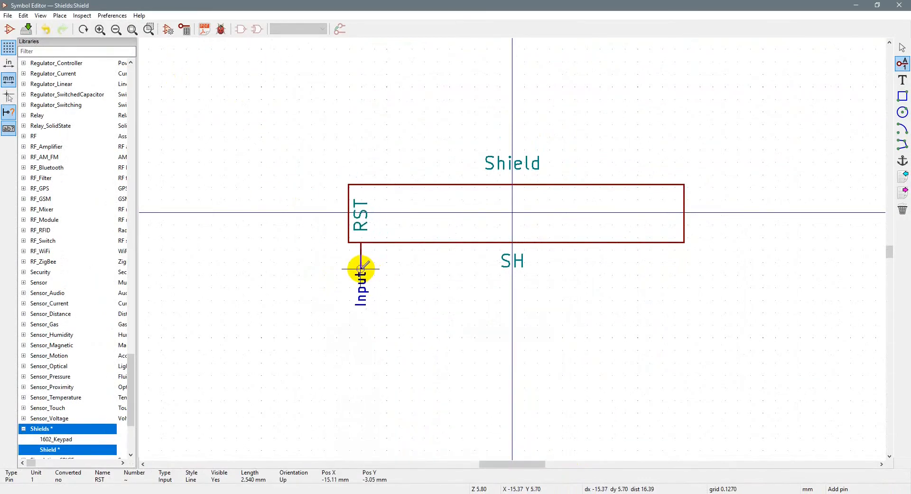
pyautogui.click(360, 268)
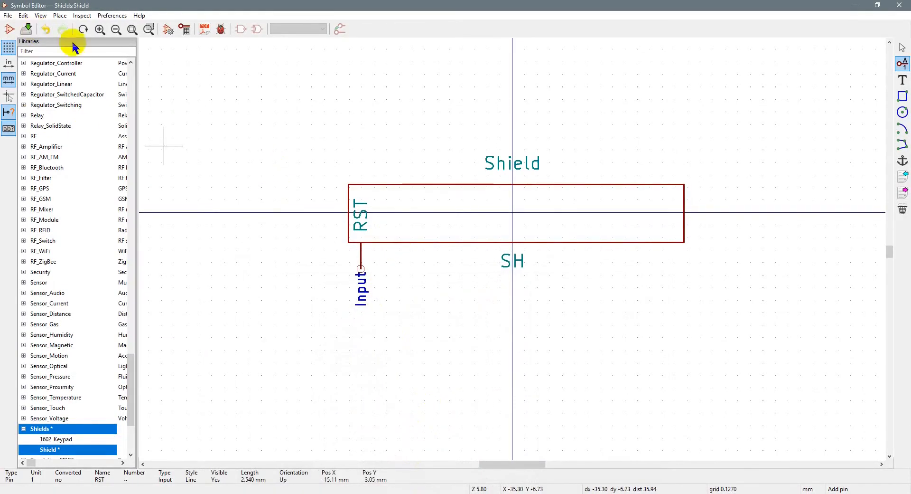
# Set the symbol editor's grid size to 25.0 mils
pyautogui.click(40, 15)
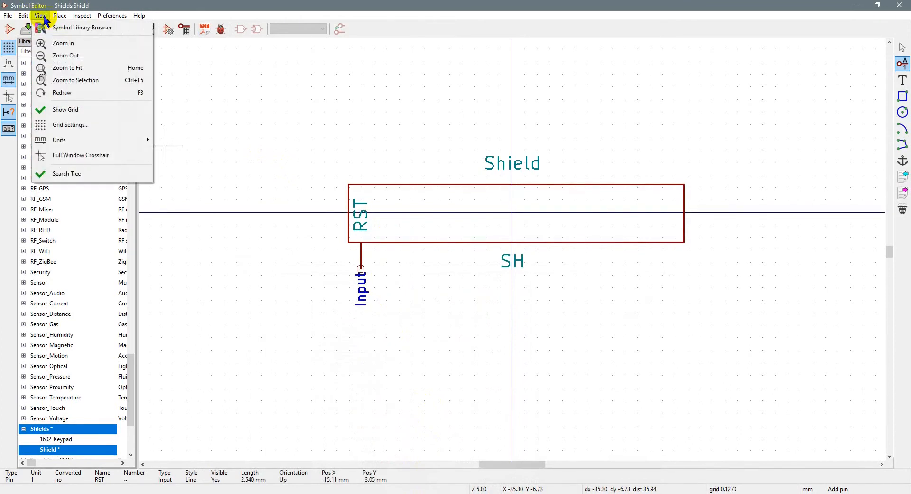
pyautogui.click(90, 124)
pyautogui.click(483, 244)
pyautogui.click(480, 264)
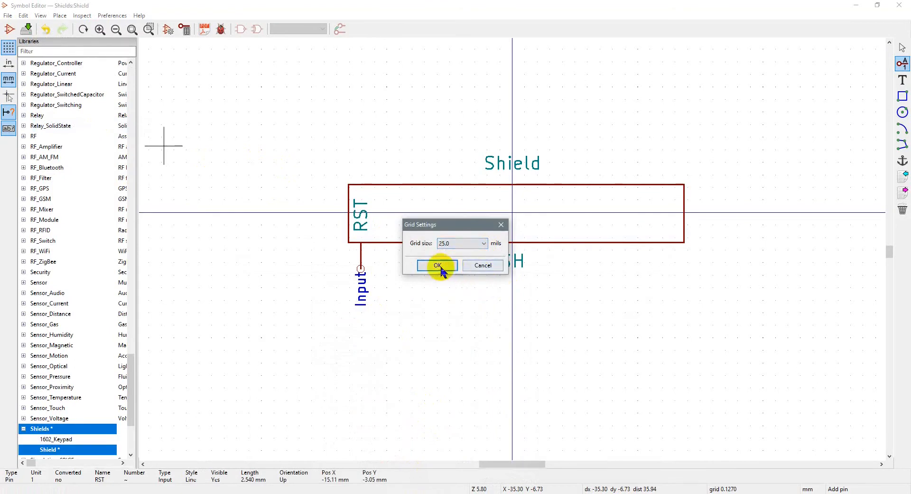
pyautogui.click(437, 264)
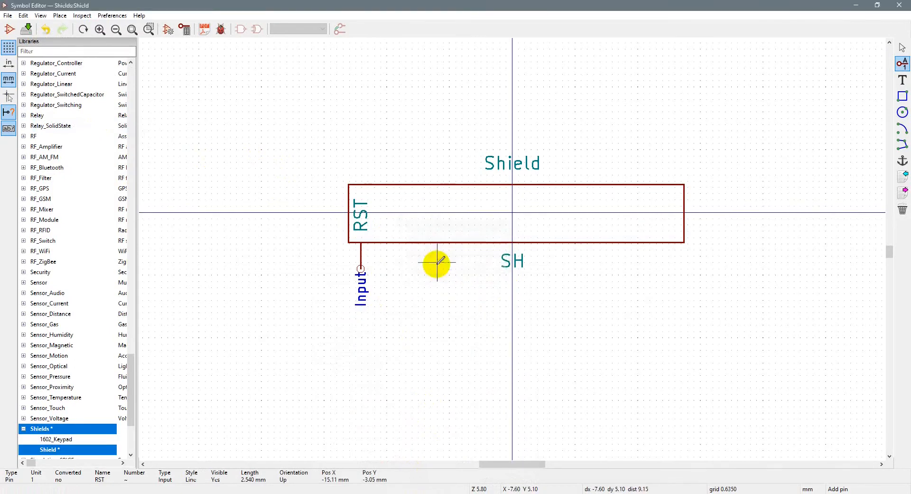
# Place an upward Power output pin named 3.3V on the rectangle's lower edge, just right of the RST pin
pyautogui.click(377, 241)
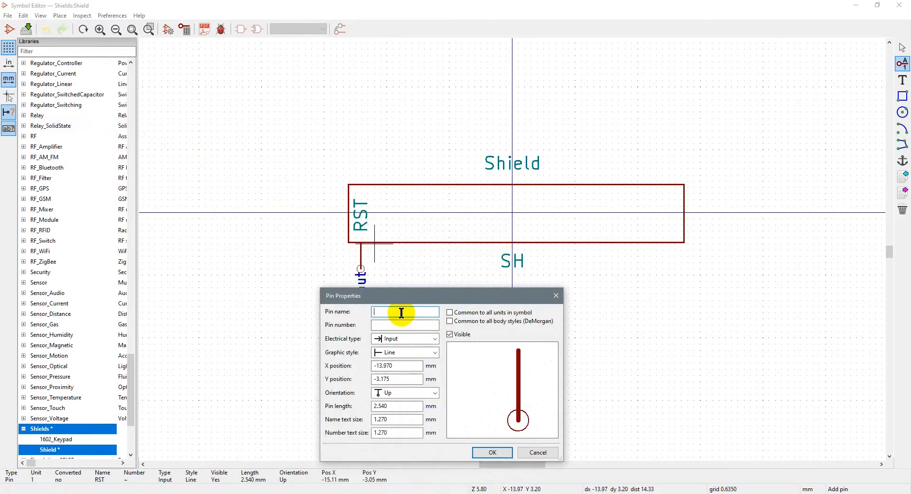
pyautogui.write('3.3V')
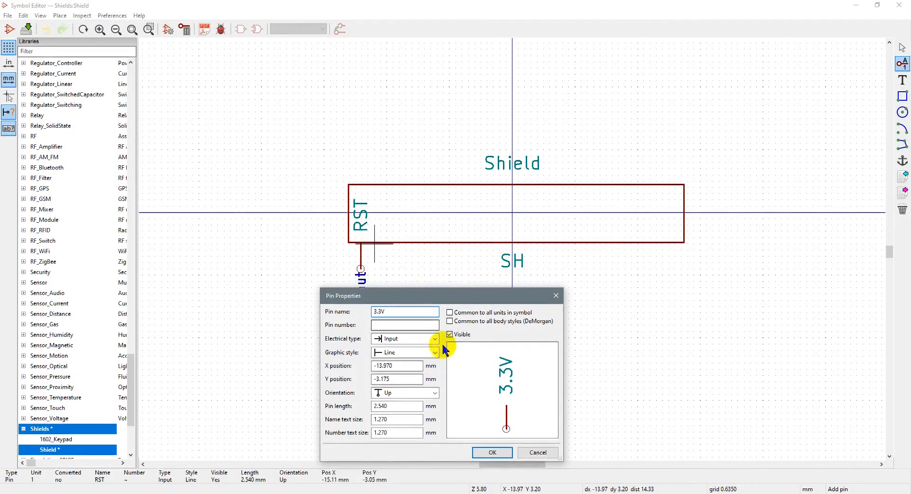
pyautogui.click(434, 338)
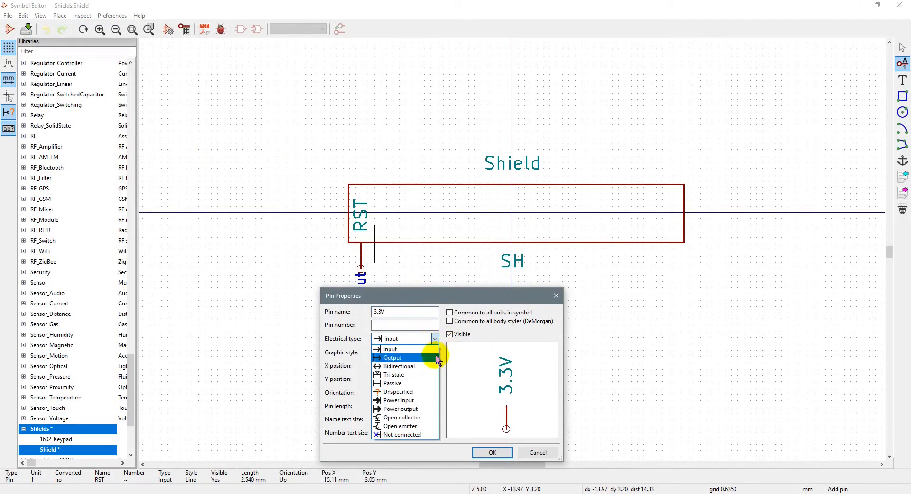
pyautogui.click(416, 408)
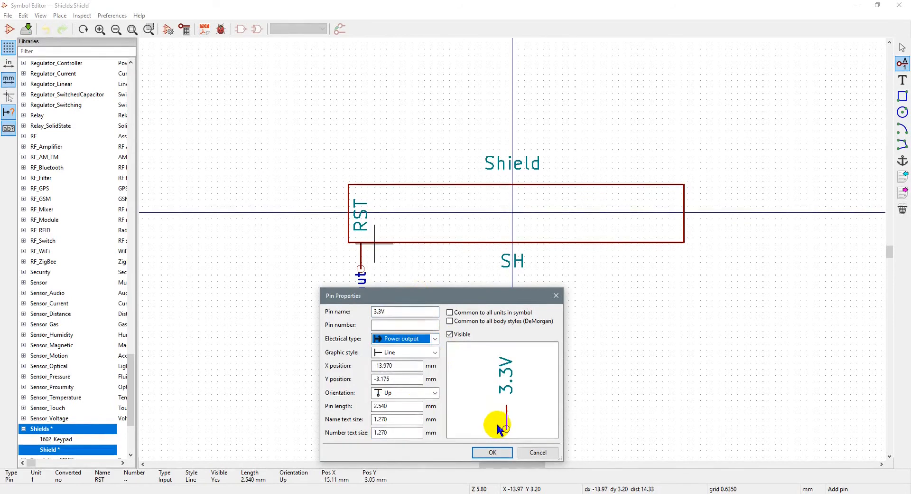
pyautogui.click(492, 451)
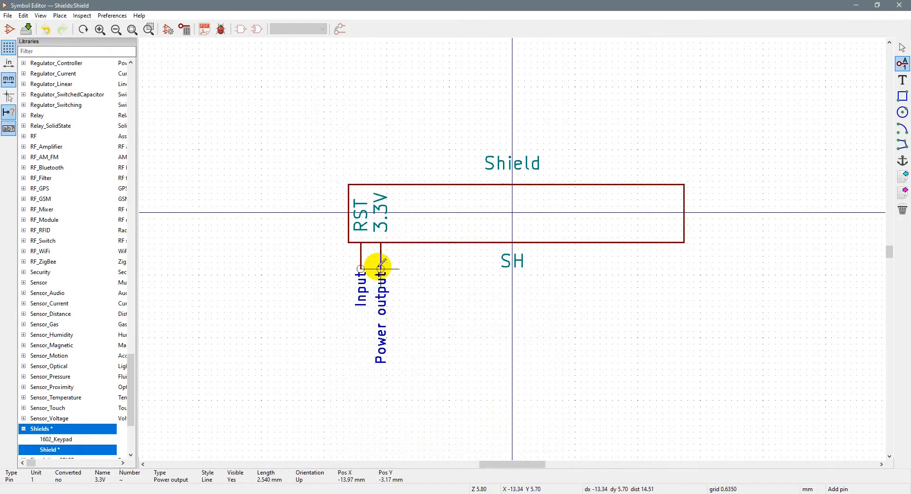
pyautogui.click(381, 268)
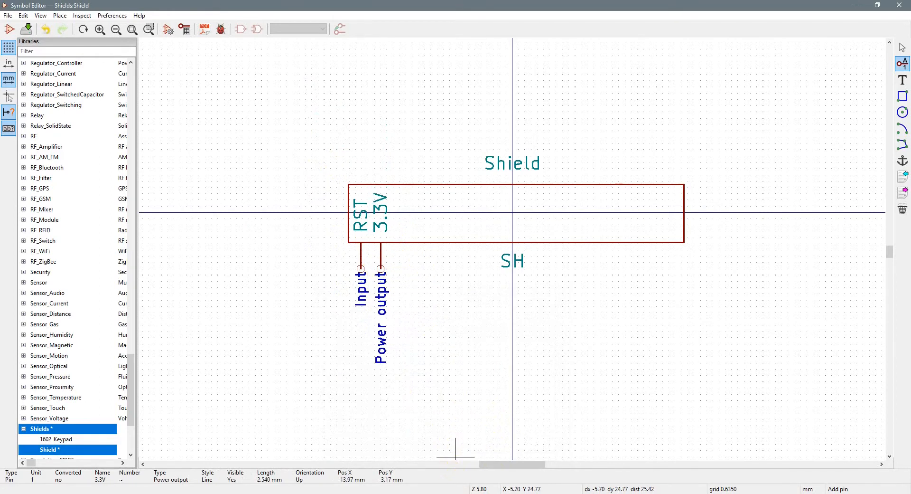
# Check the shield pinout in Photos, and in the Symbol Editor place an upward Power output pin named 5V beside the 3.3V pin
pyautogui.hotkey('alt', 'Tab')
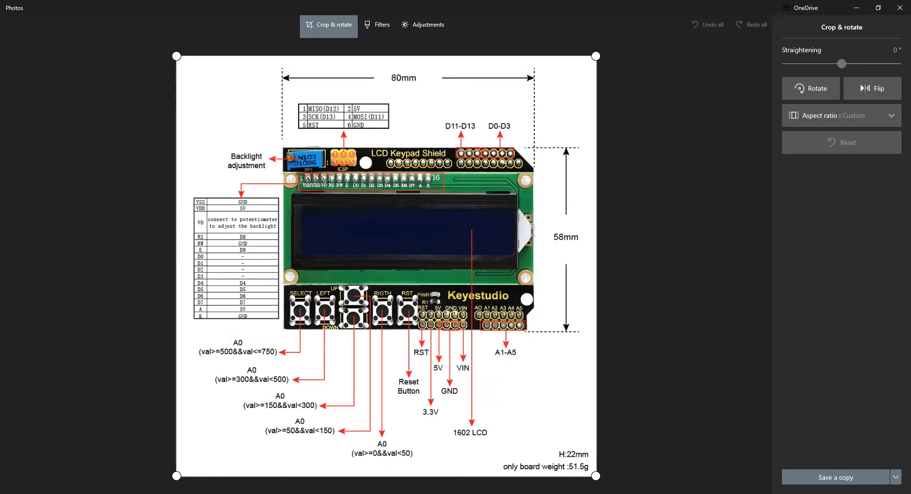
pyautogui.click(440, 472)
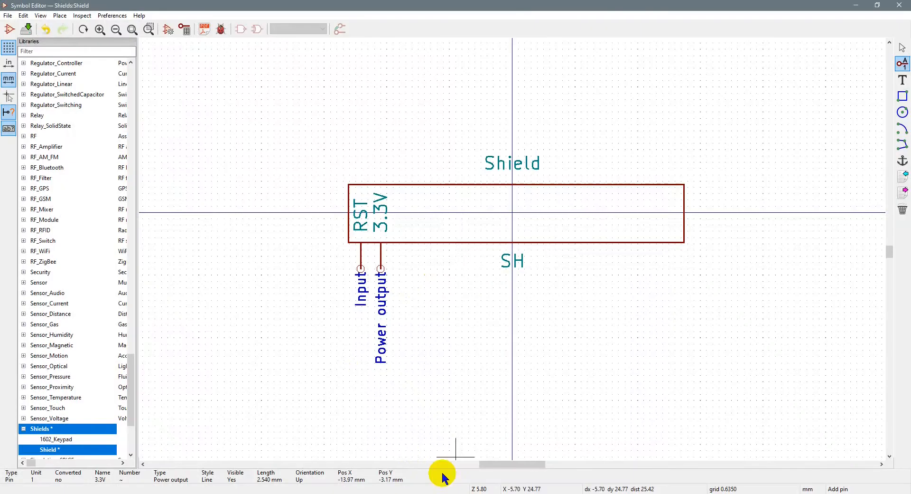
pyautogui.click(398, 242)
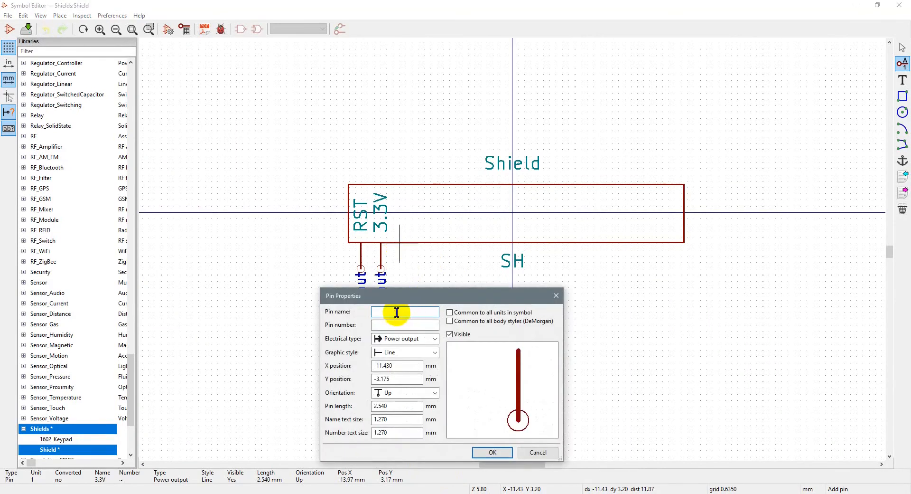
pyautogui.write('5')
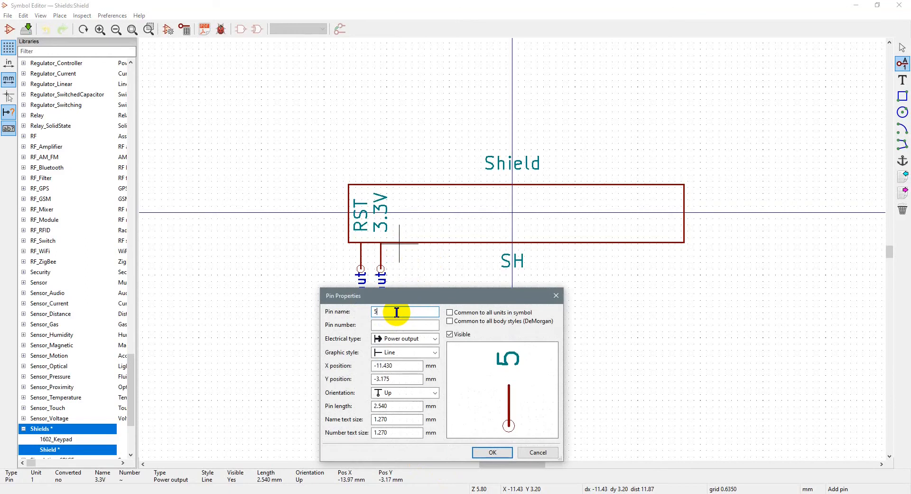
pyautogui.write('V')
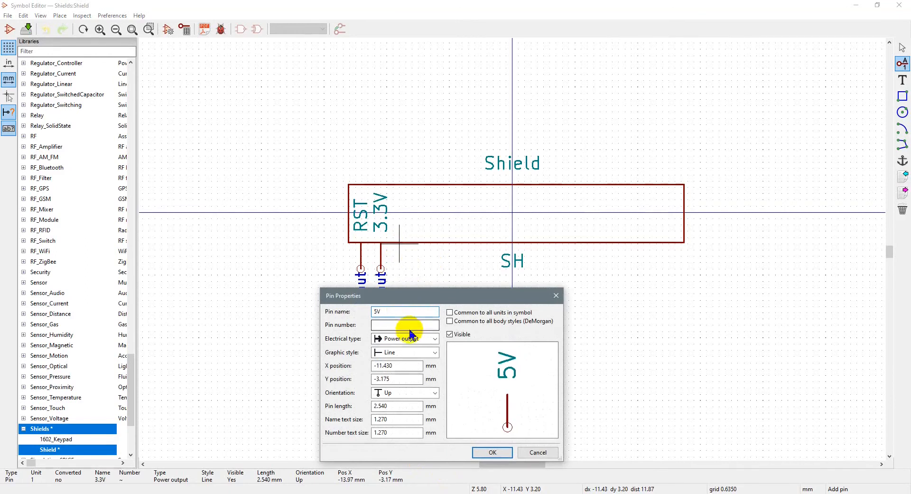
pyautogui.click(493, 452)
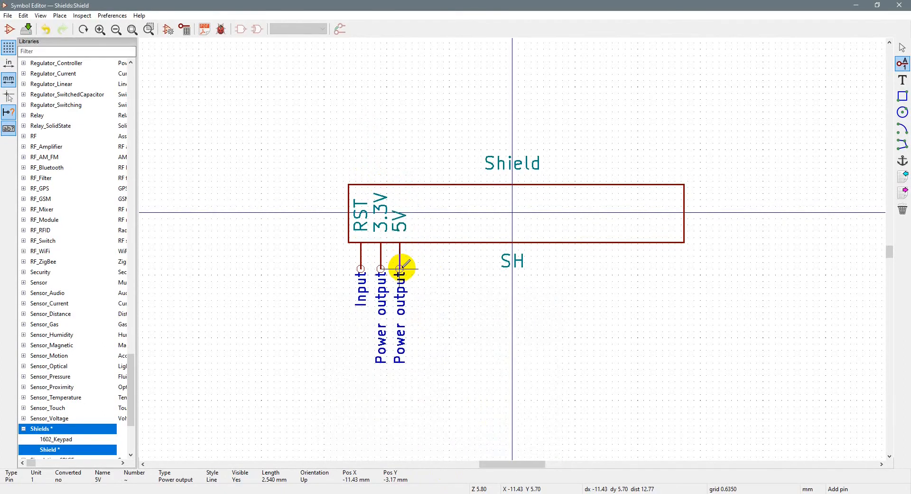
pyautogui.click(400, 268)
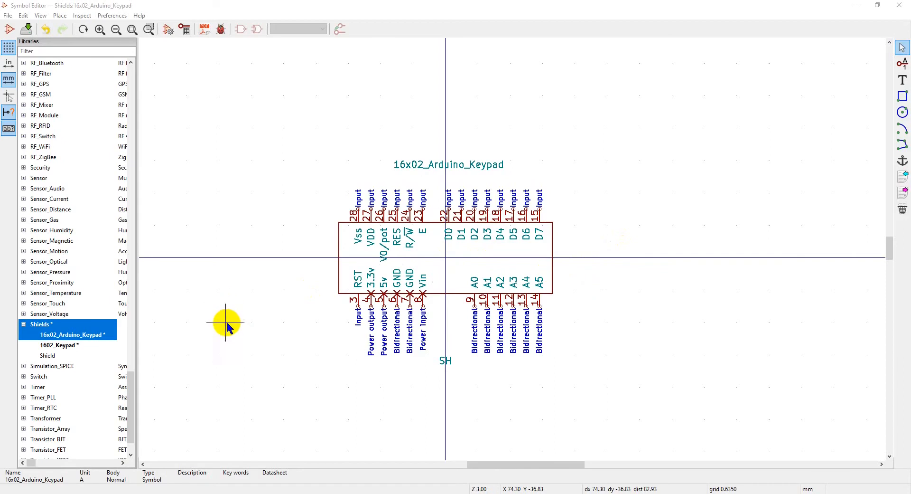
# Open the 1602_Keypad symbol from the Shields library and examine its body, pin names, numbers and electrical types
pyautogui.click(62, 346)
pyautogui.doubleClick(62, 347)
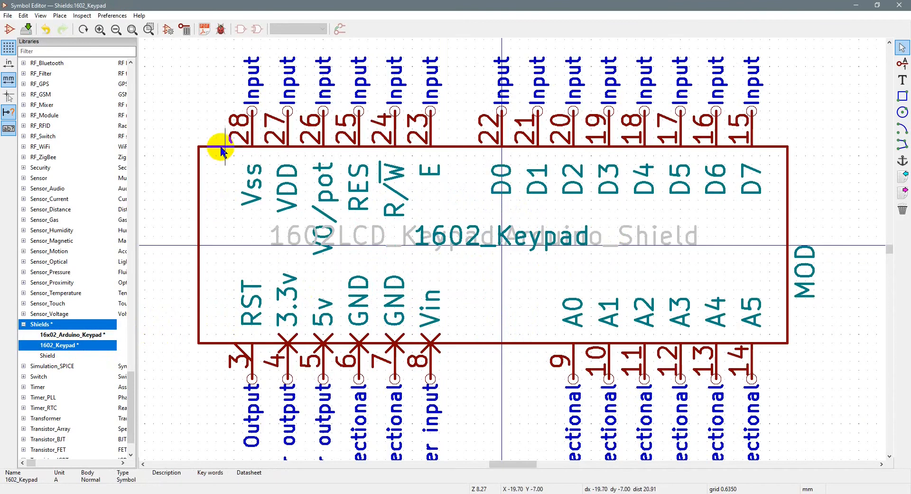
pyautogui.scroll(-1, 351, 238)
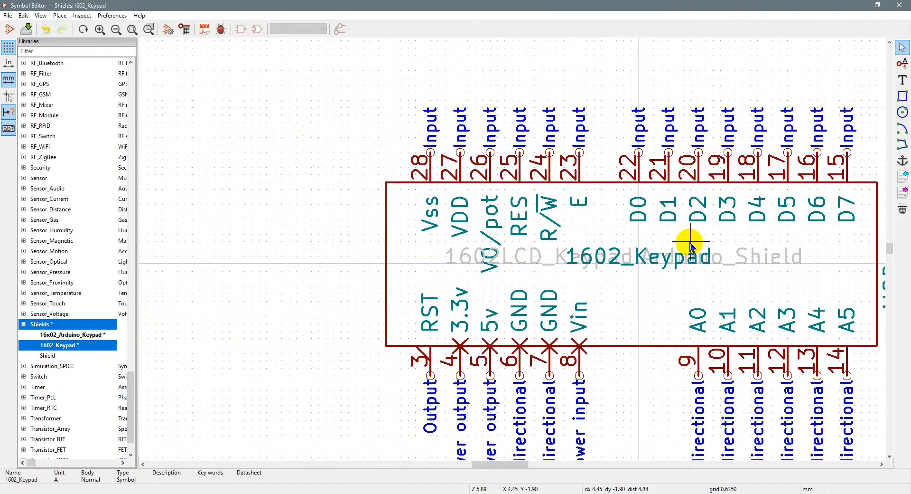
pyautogui.scroll(-1, 685, 245)
pyautogui.scroll(-1, 435, 244)
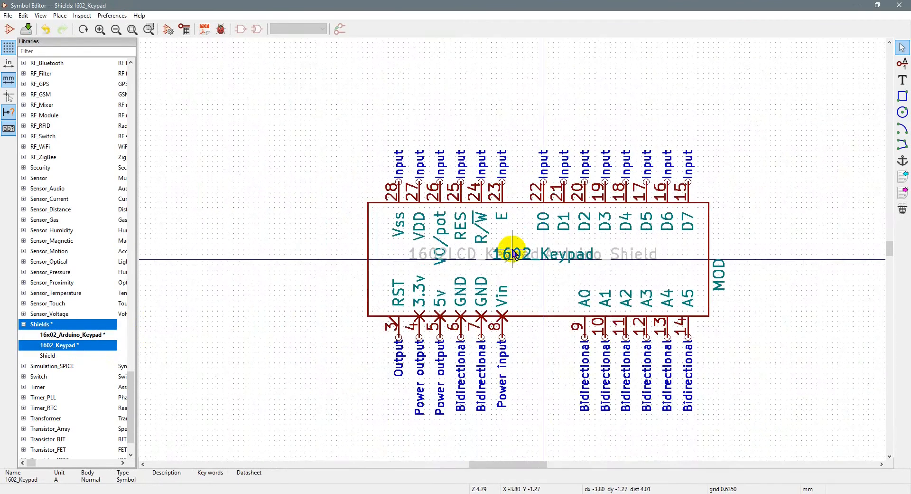
pyautogui.moveTo(549, 250); pyautogui.dragTo(529, 250, button='middle')
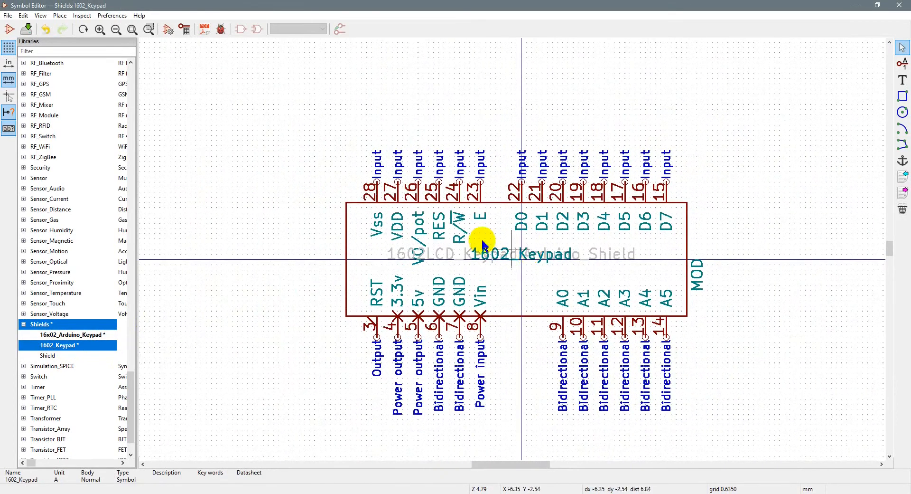
pyautogui.moveTo(294, 109); pyautogui.dragTo(760, 419)
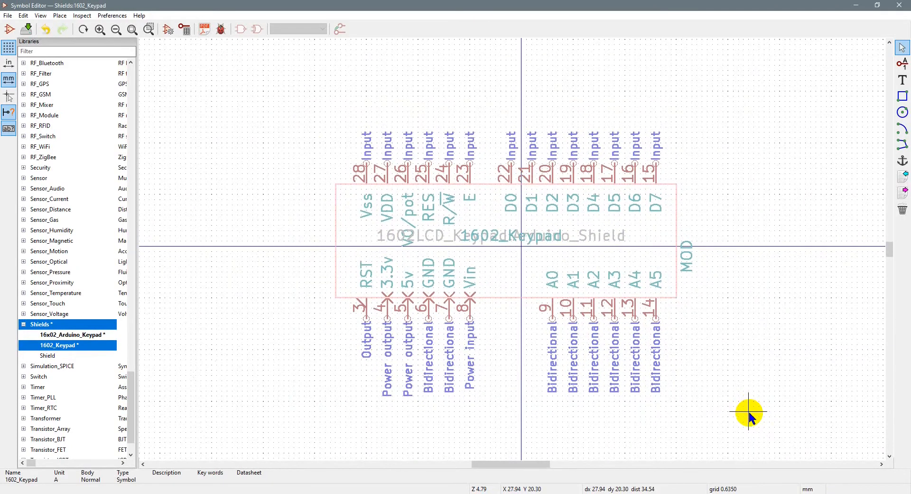
pyautogui.click(759, 421)
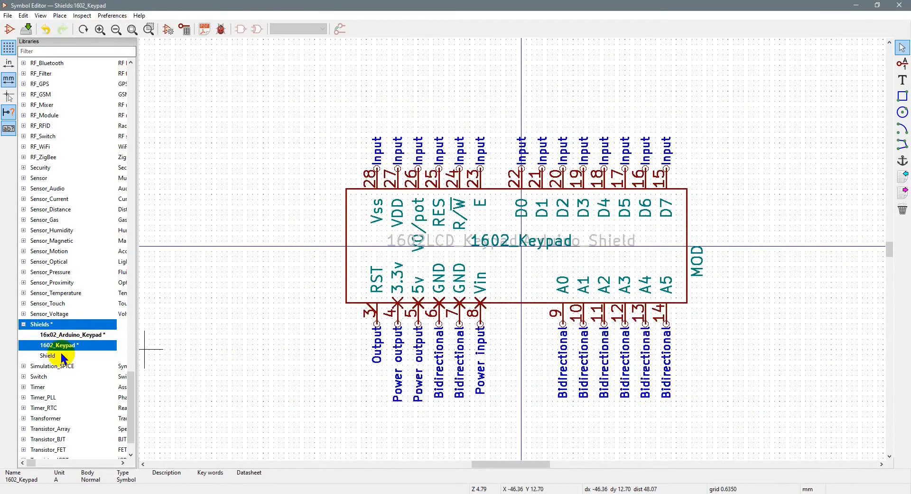
# Compare the finished 16x02_Arduino_Keypad symbol with the partly built Shield symbol in the Shields library
pyautogui.doubleClick(80, 335)
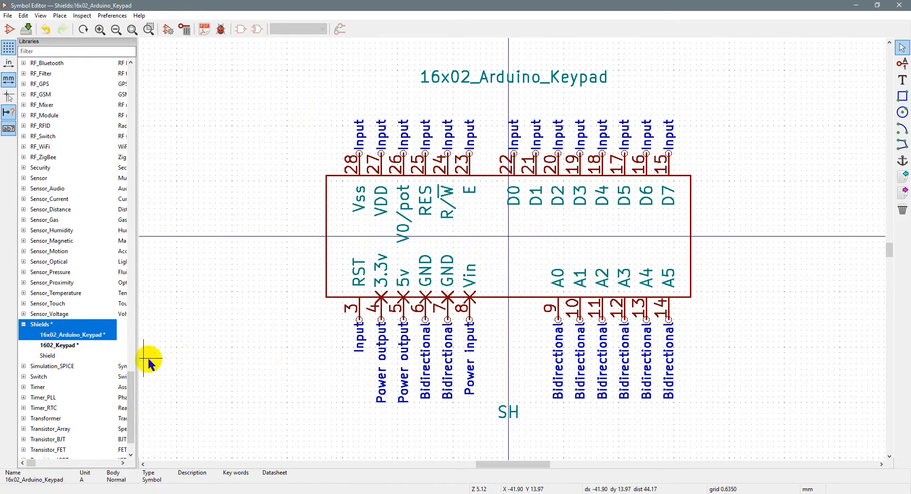
pyautogui.click(47, 355)
pyautogui.doubleClick(49, 361)
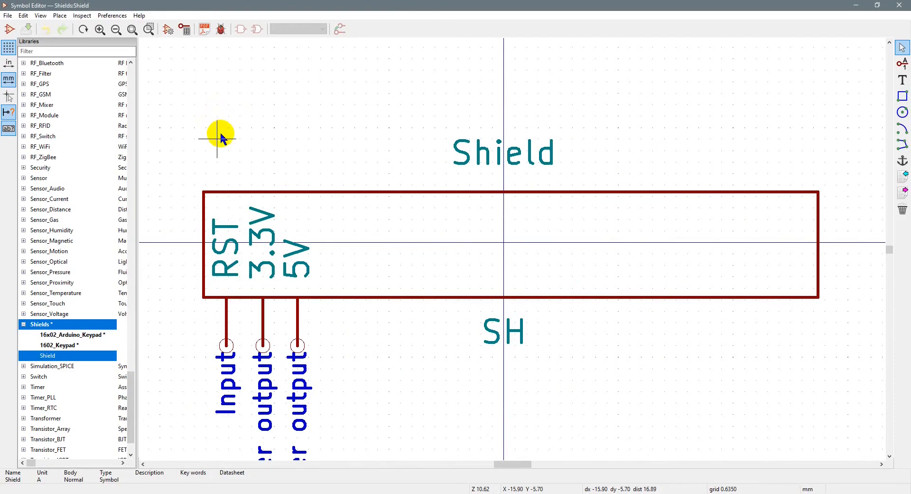
pyautogui.doubleClick(85, 335)
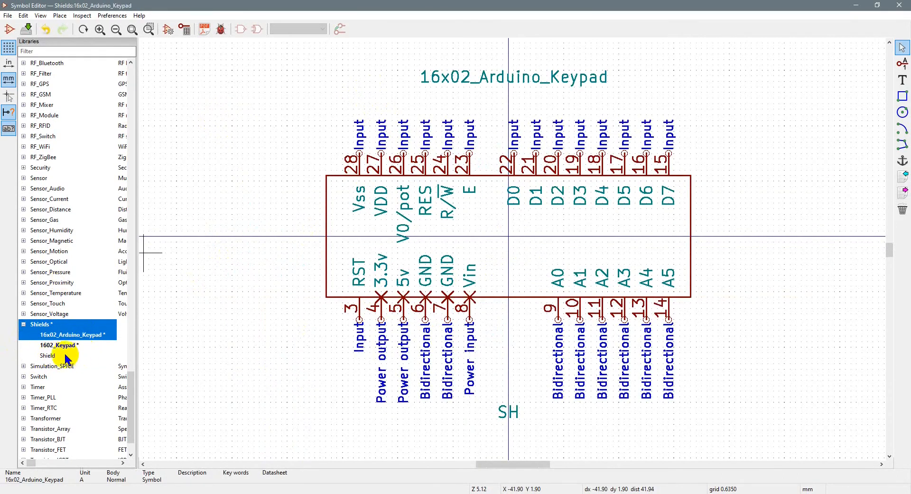
# Delete the Shield symbol from the Shields library, and open the 16x02_Arduino_Keypad symbol to save the changes
pyautogui.click(48, 356)
pyautogui.doubleClick(49, 357)
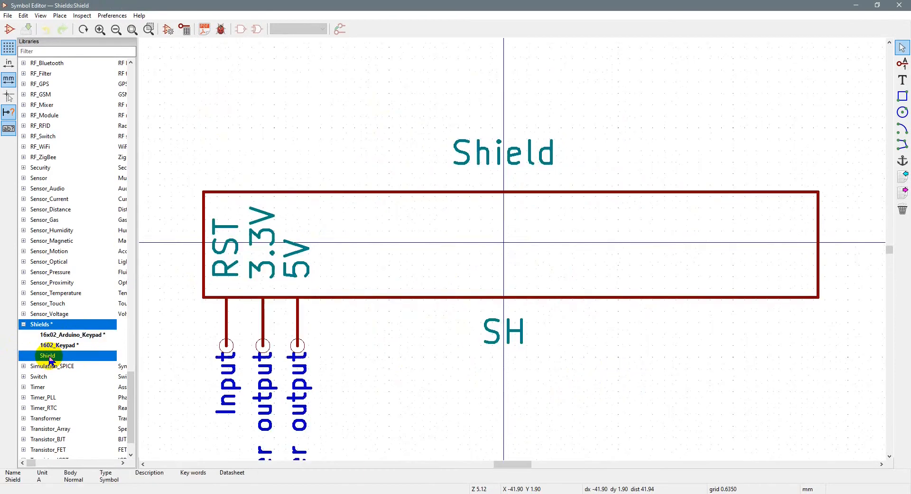
pyautogui.rightClick(48, 360)
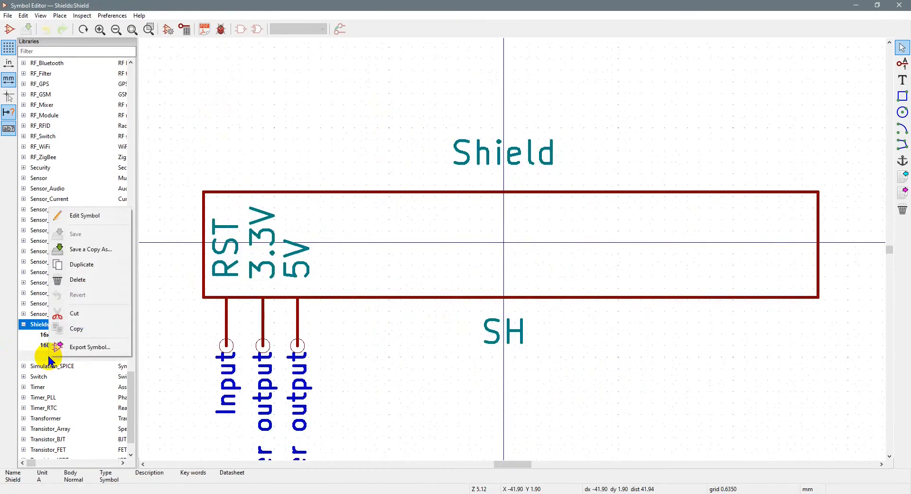
pyautogui.click(94, 284)
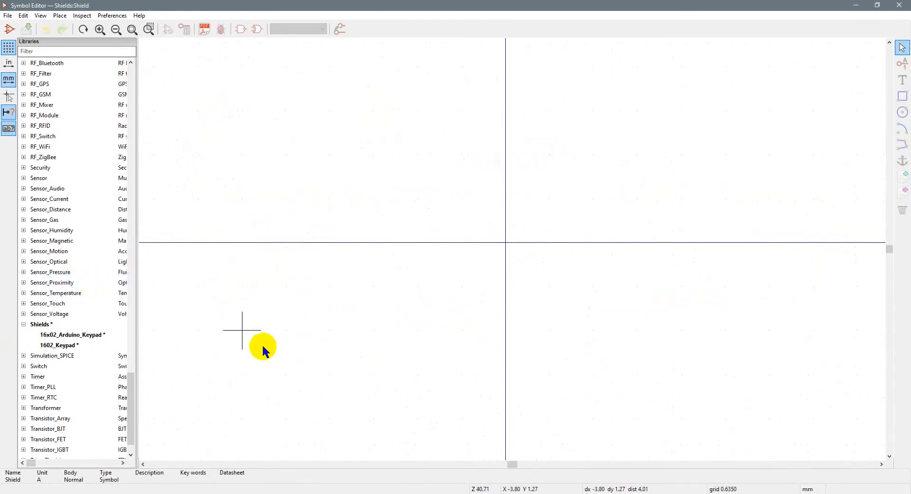
pyautogui.doubleClick(73, 335)
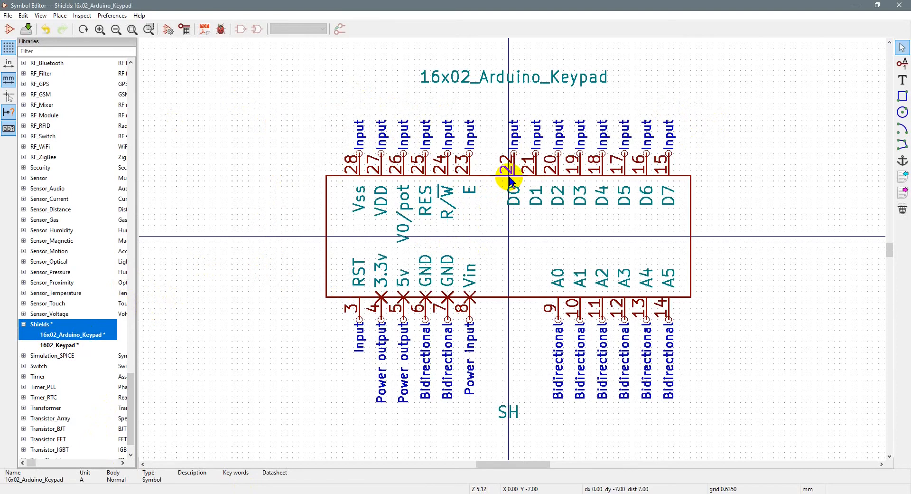
pyautogui.hotkey('ctrl', 's')
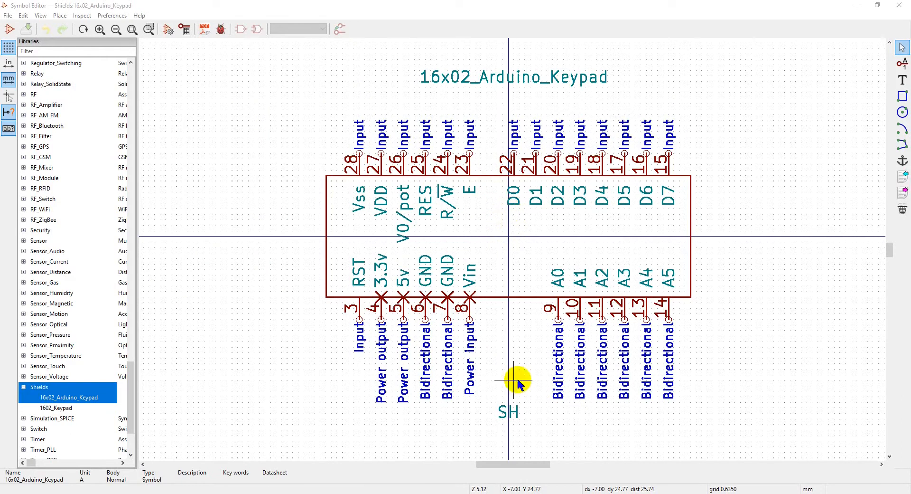
# Switch to the KiCad project manager, open the Footprint Editor and expand the 1602LCD_Keypad footprint library
pyautogui.moveTo(430, 493)
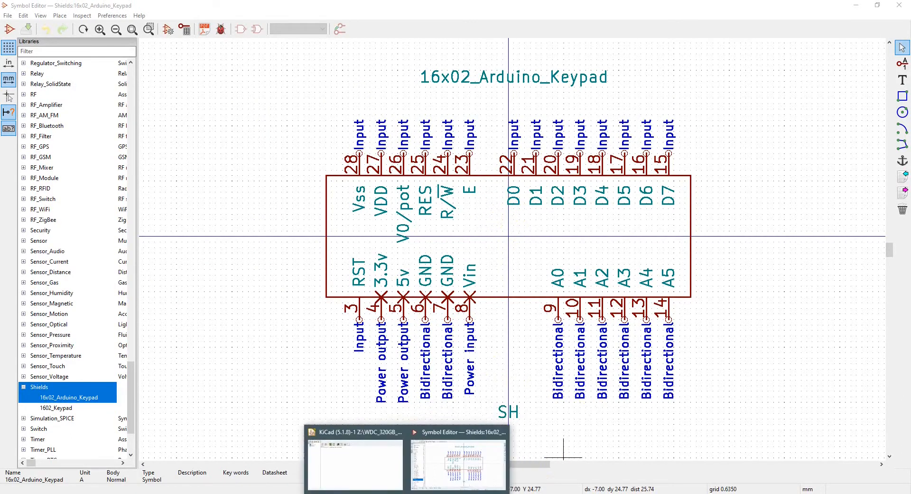
pyautogui.click(363, 472)
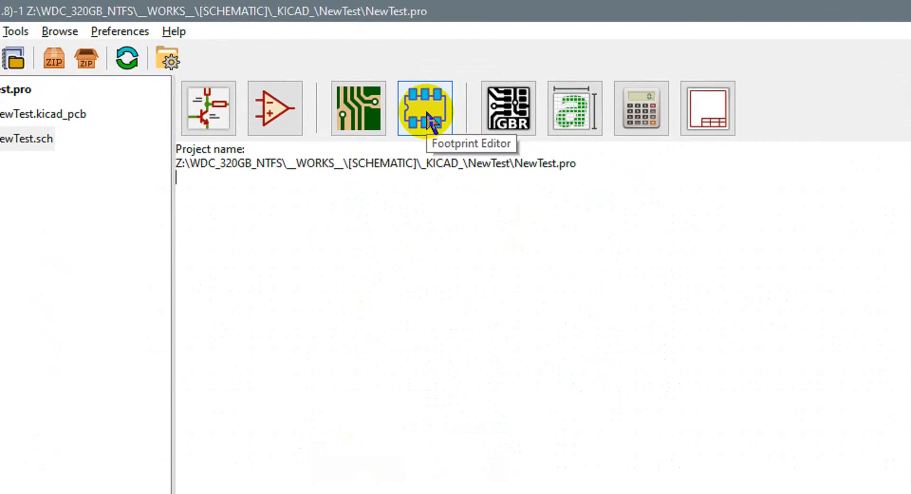
pyautogui.click(427, 114)
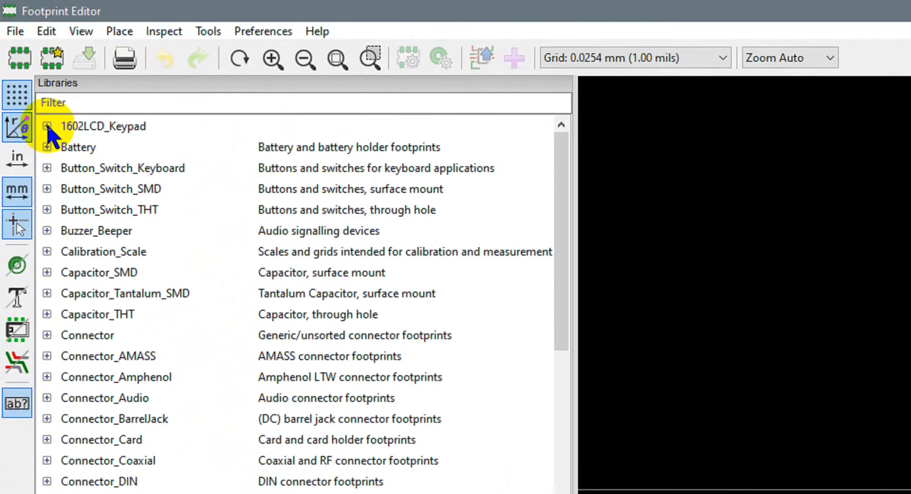
pyautogui.click(24, 62)
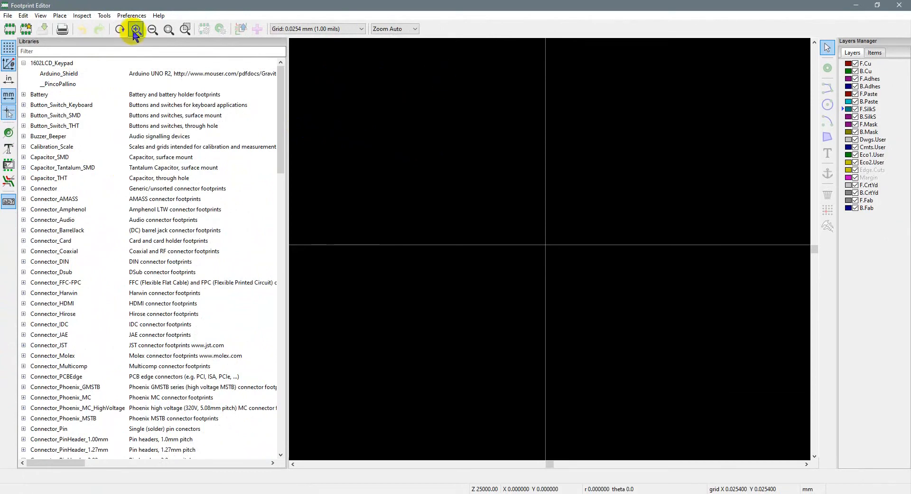
# Start the Footprint Wizard with the FPC (SMT connector) generator and examine its pad parameters and footprint preview
pyautogui.click(26, 29)
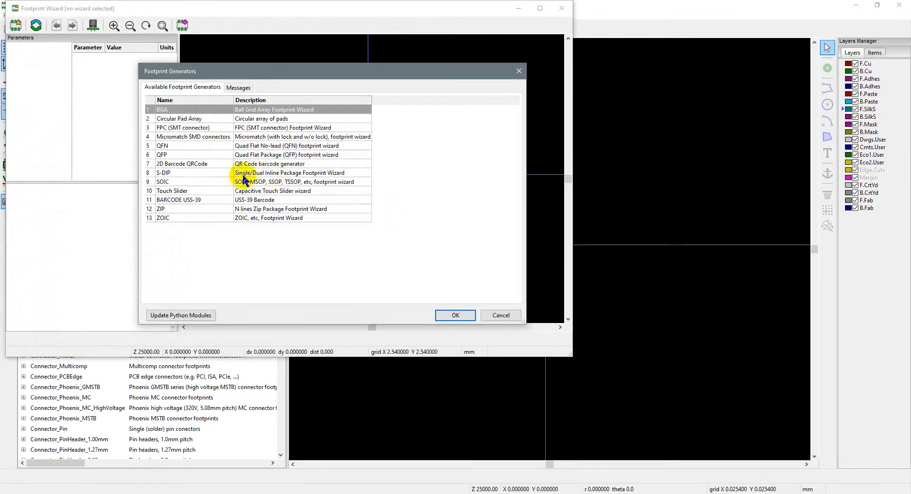
pyautogui.click(176, 129)
pyautogui.doubleClick(176, 129)
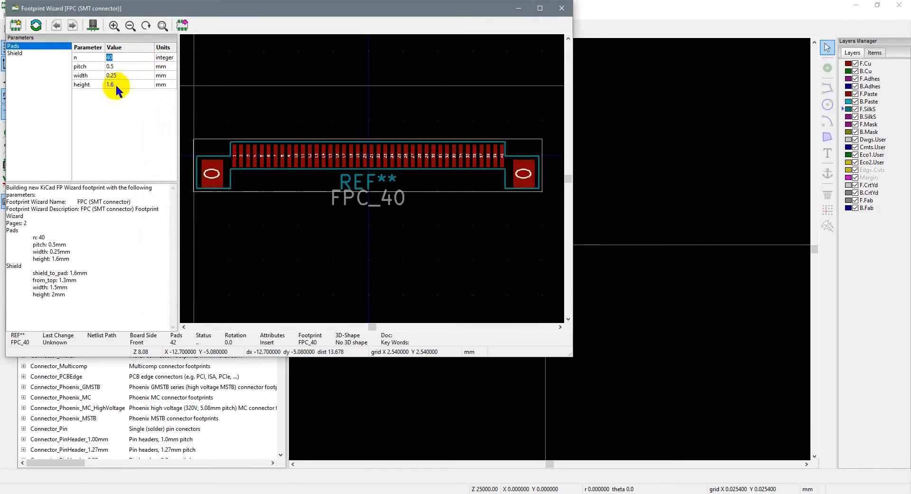
pyautogui.click(283, 103)
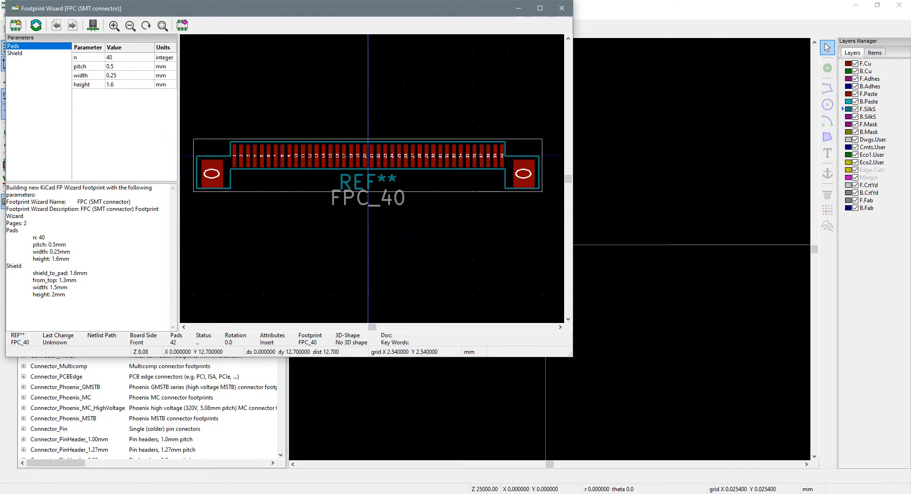
pyautogui.moveTo(252, 486)
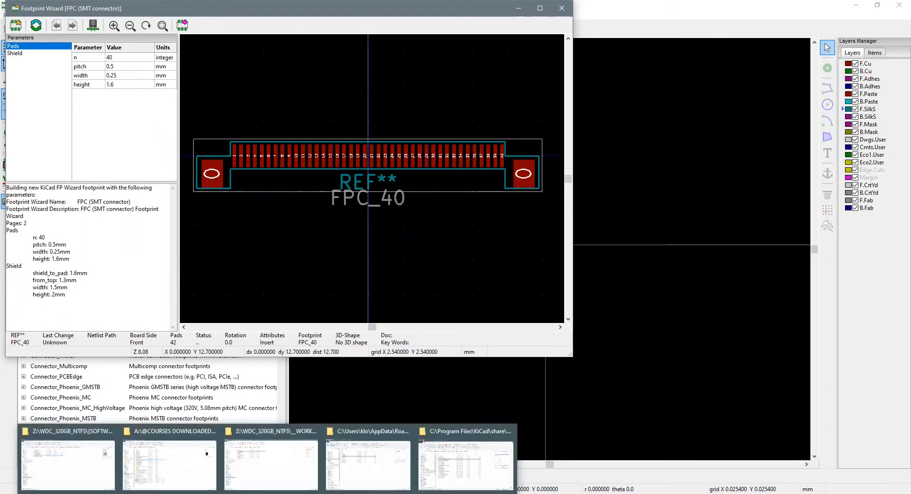
# Compare the Python scripts in KiCad's scripting\plugins folder with the Footprint Wizard's list of available generators
pyautogui.click(475, 462)
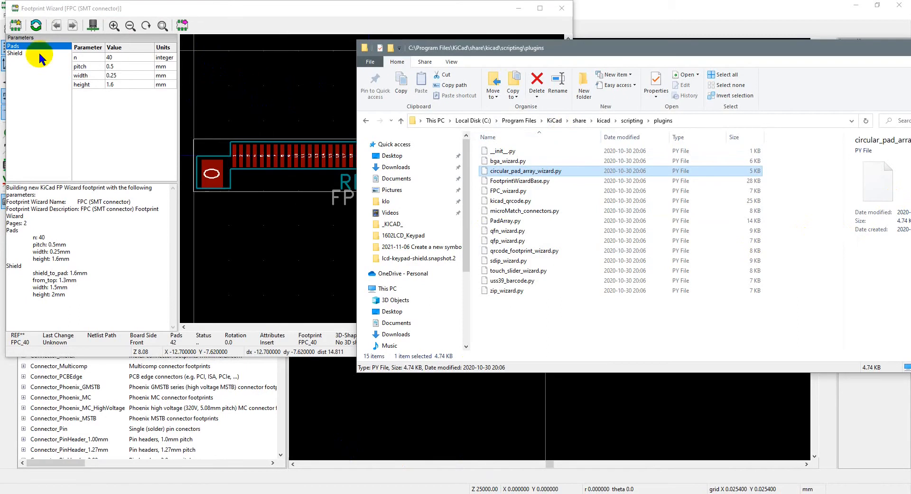
pyautogui.click(16, 25)
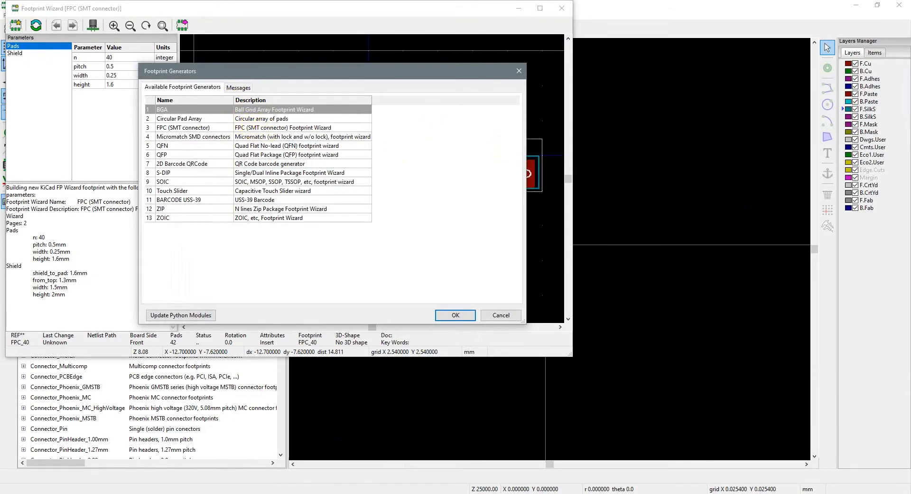
pyautogui.hotkey('alt', 'Tab')
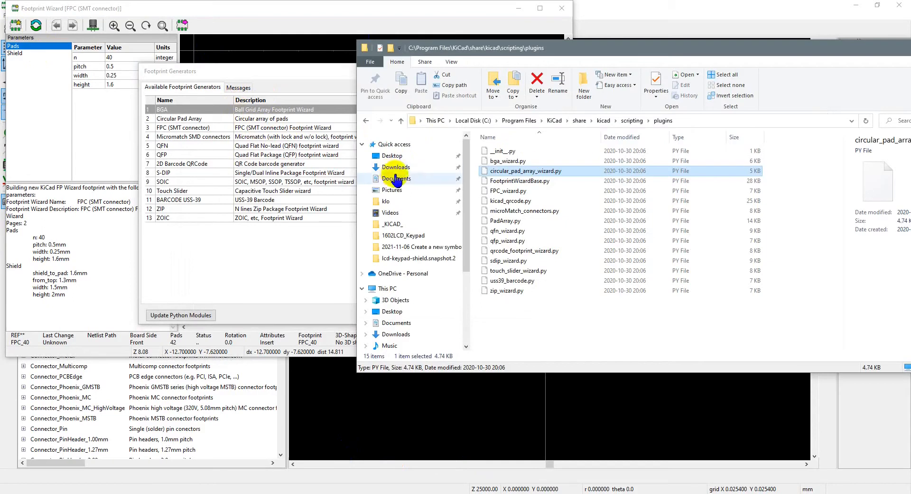
pyautogui.click(694, 118)
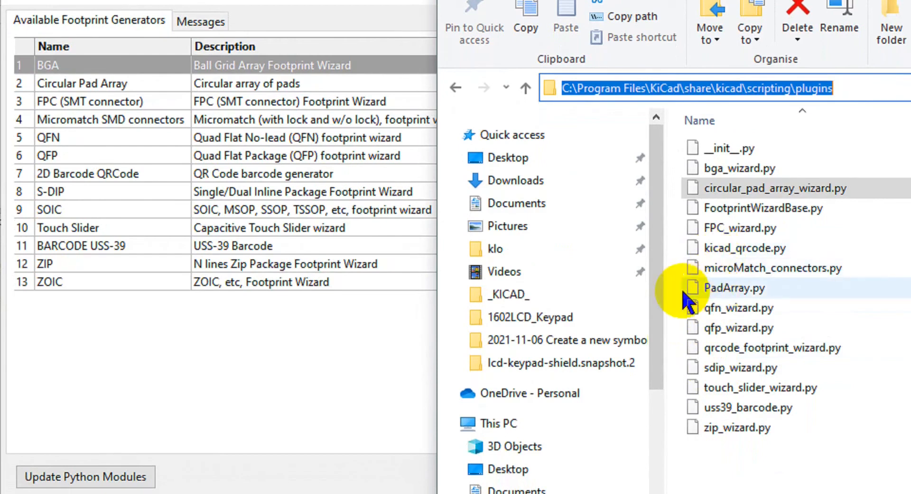
pyautogui.moveTo(722, 295)
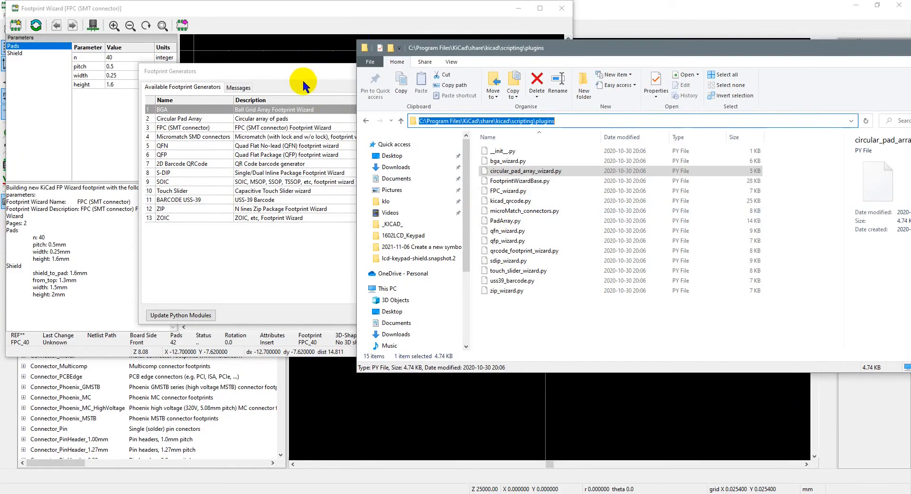
pyautogui.click(107, 107)
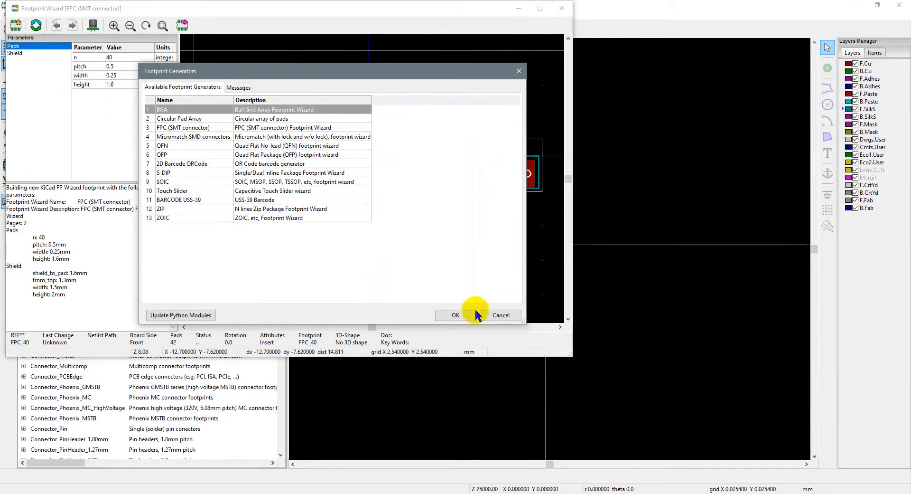
# Cancel the generator selection and close the Footprint Wizard
pyautogui.click(502, 315)
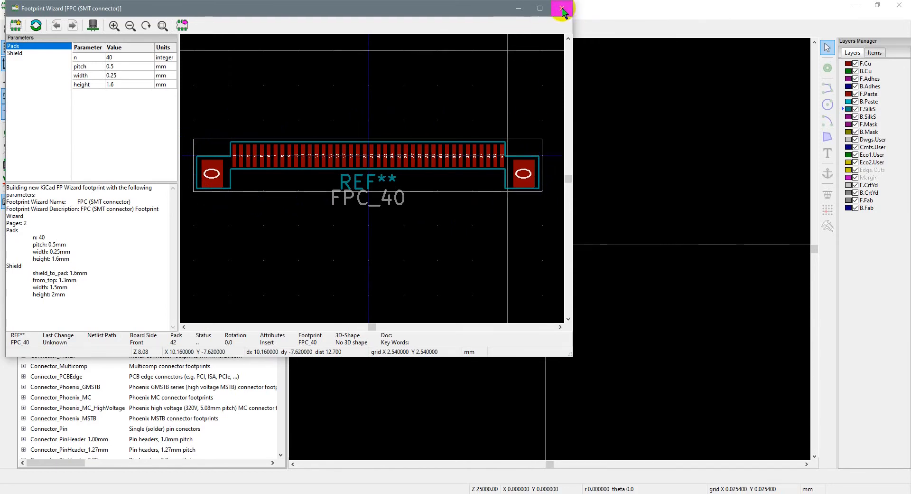
pyautogui.click(257, 112)
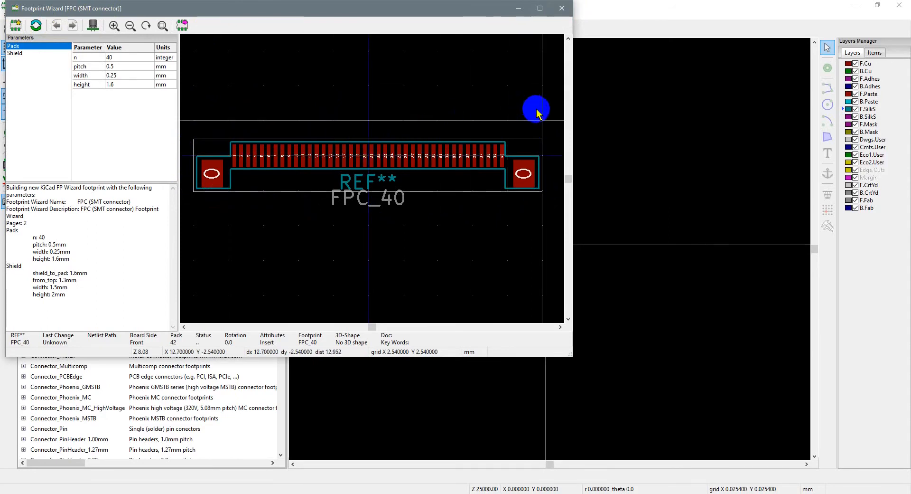
pyautogui.click(560, 8)
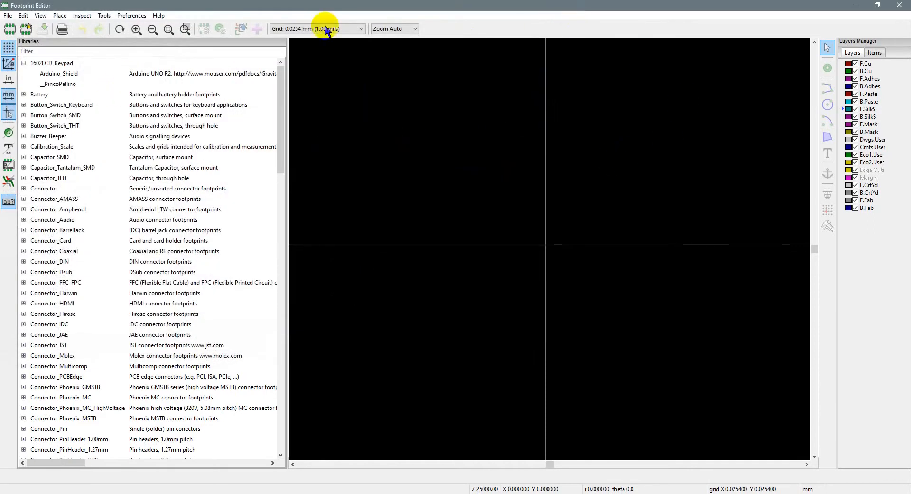
# Create a new footprint named Testing Footprint
pyautogui.click(9, 30)
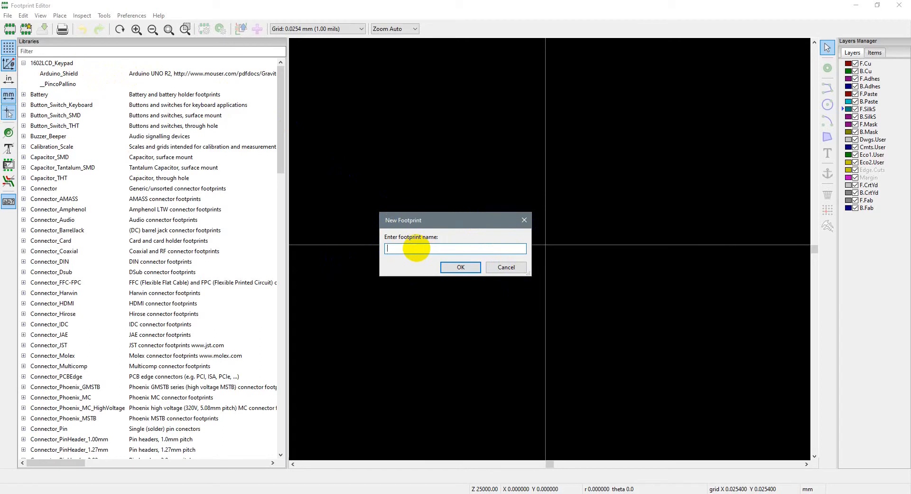
pyautogui.write('sting Footprint')
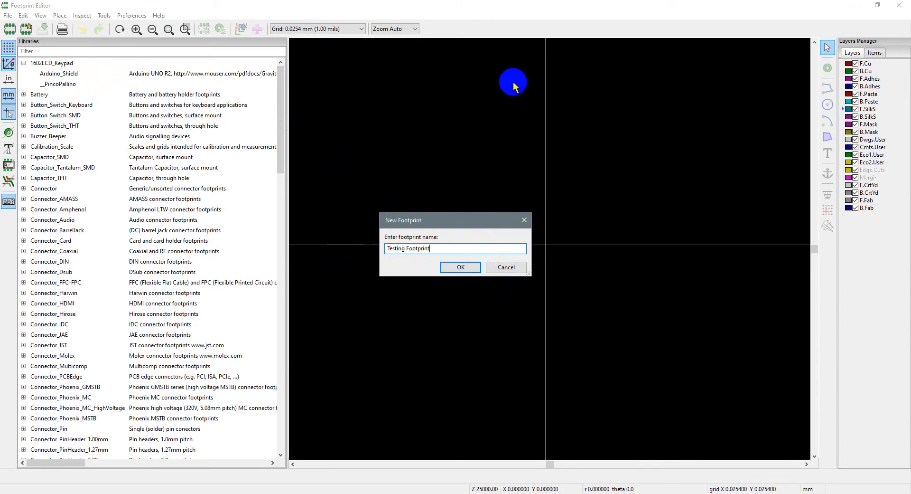
pyautogui.click(468, 267)
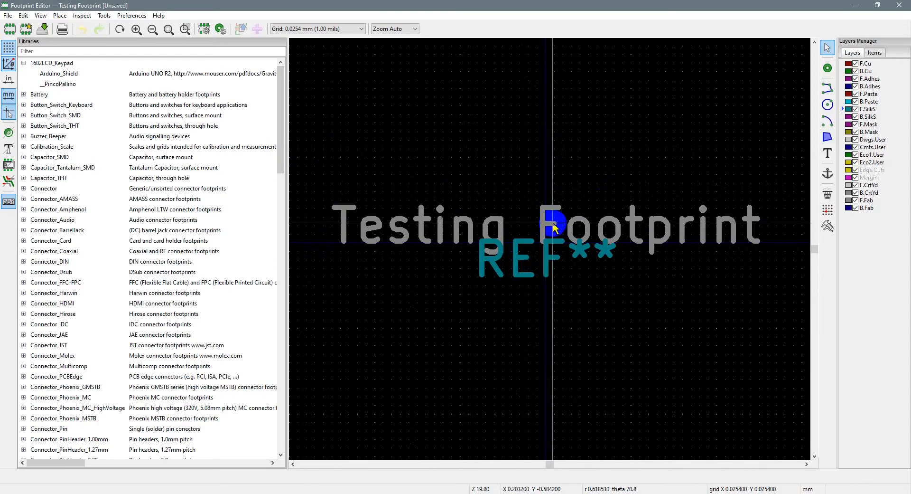
# Look through the footprint libraries and the save destinations offered for Testing Footprint, and cancel saving it
pyautogui.moveTo(280, 116); pyautogui.dragTo(256, 404)
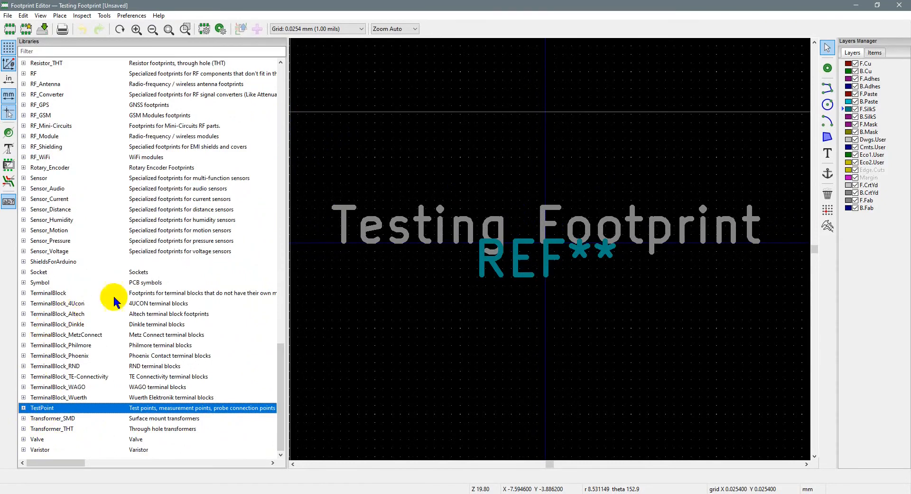
pyautogui.scroll(20, 83, 214)
pyautogui.scroll(15, 84, 213)
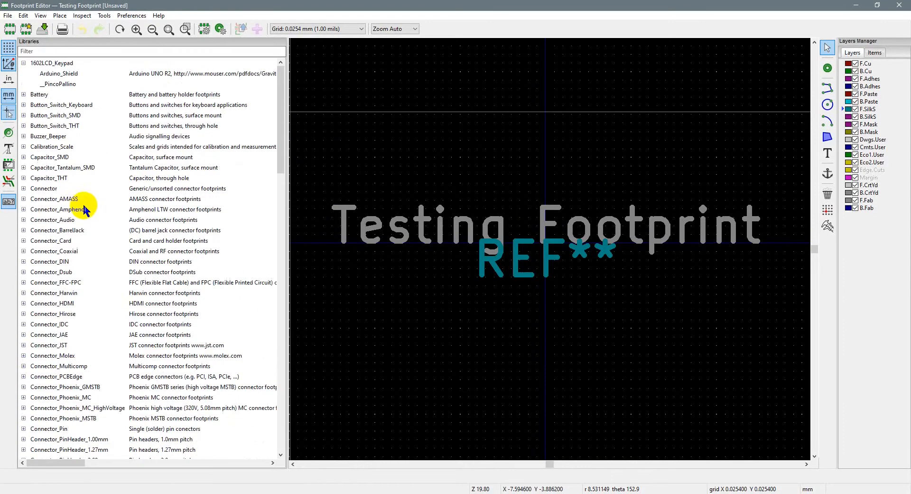
pyautogui.click(50, 63)
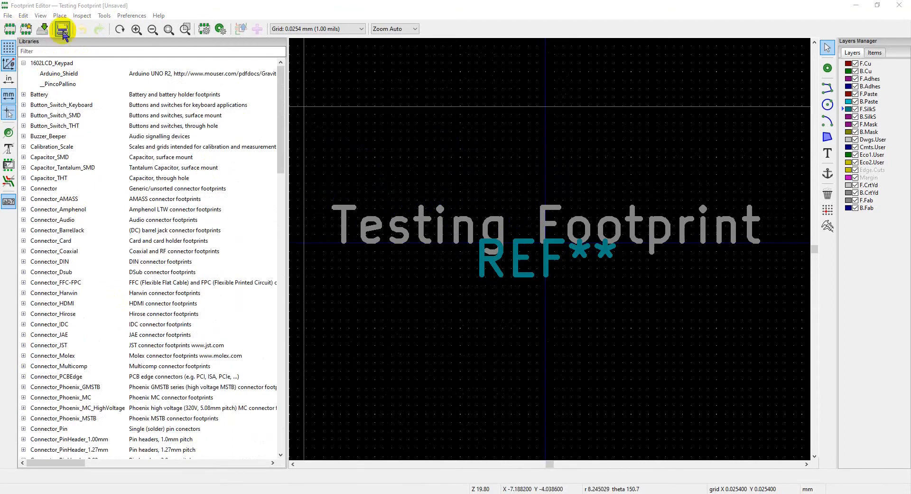
pyautogui.click(7, 15)
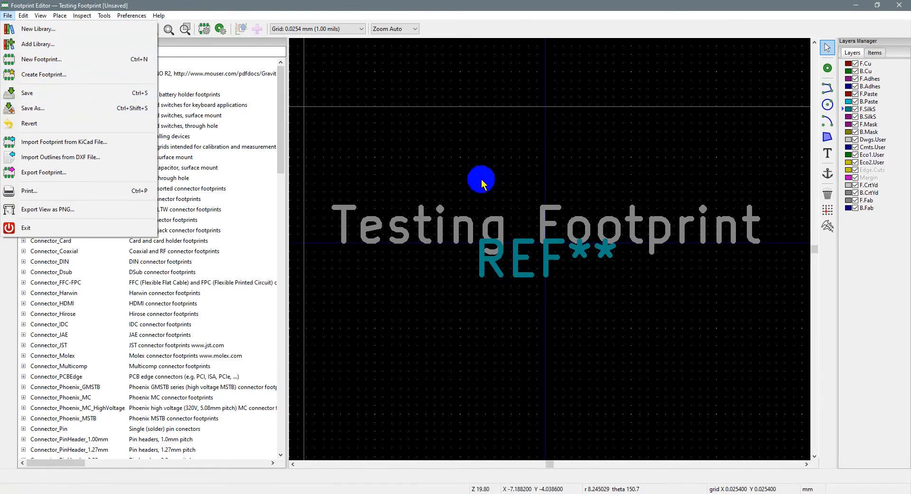
pyautogui.click(59, 109)
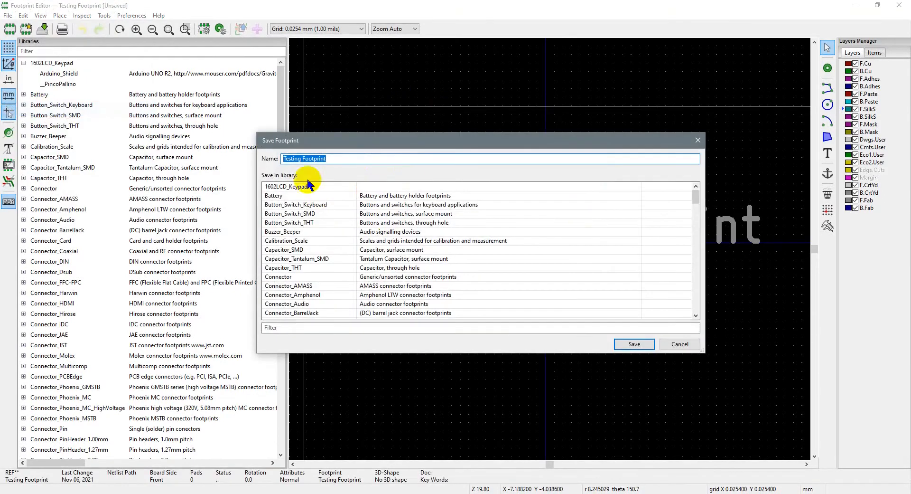
pyautogui.scroll(-4, 416, 269)
pyautogui.scroll(-15, 337, 249)
pyautogui.scroll(-14, 354, 245)
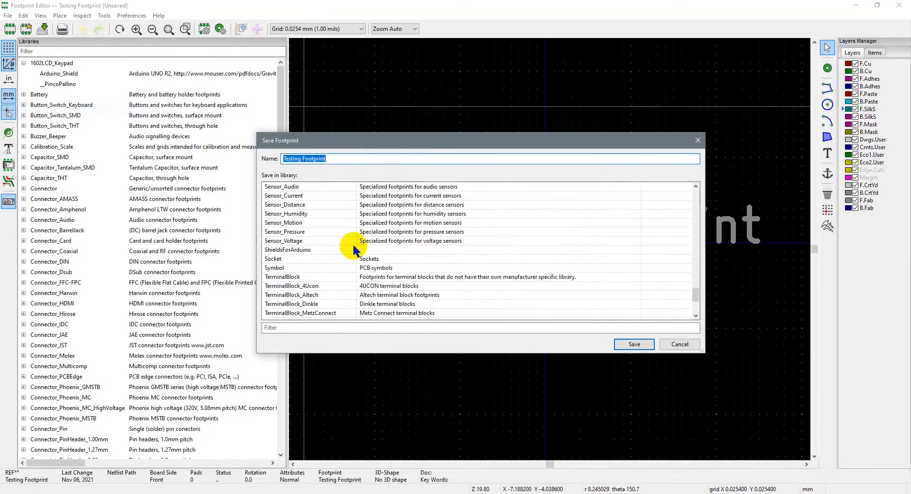
pyautogui.scroll(-4, 346, 258)
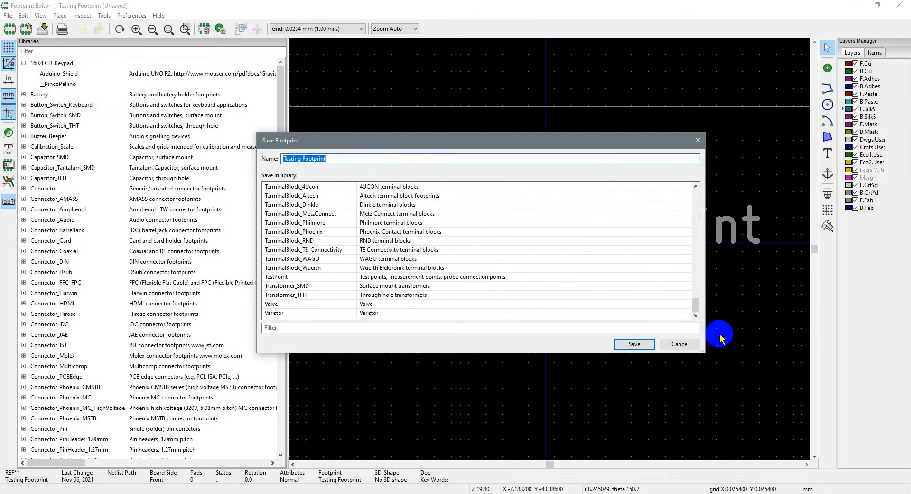
pyautogui.click(689, 345)
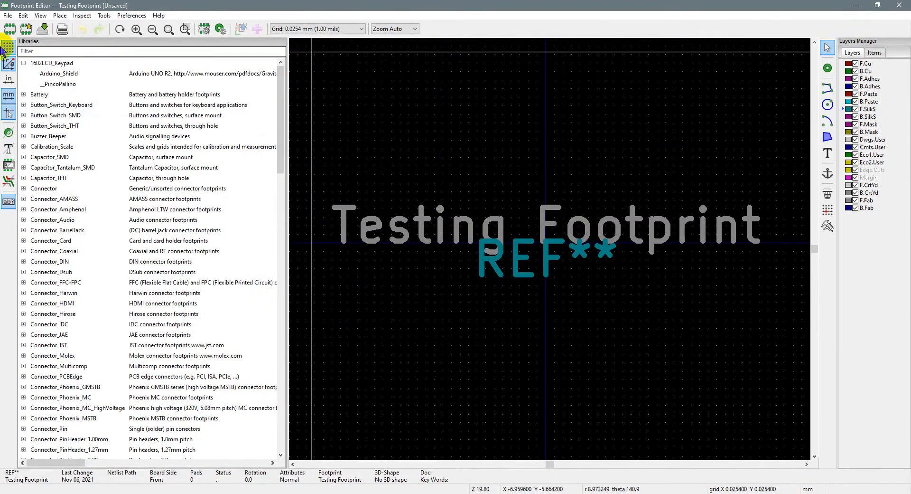
# Open the __PincoPallino footprint from the 1602LCD_Keypad library, discarding the unsaved Testing Footprint
pyautogui.click(57, 85)
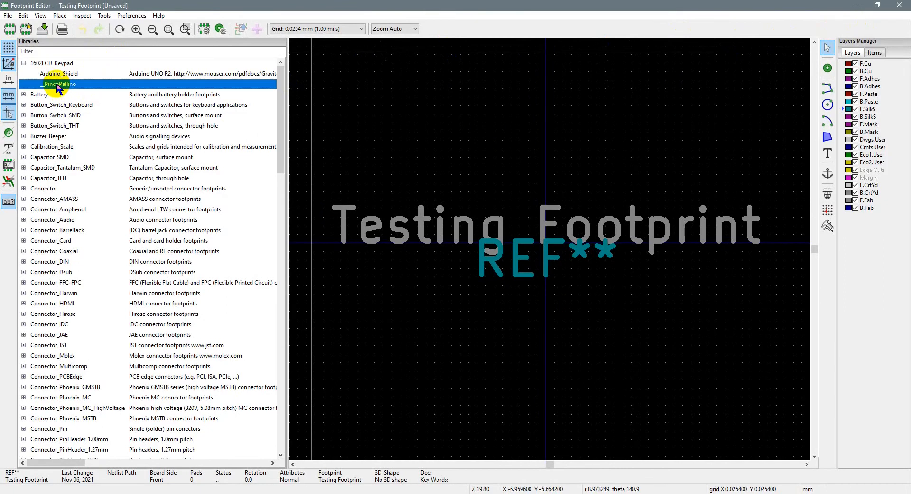
pyautogui.doubleClick(56, 84)
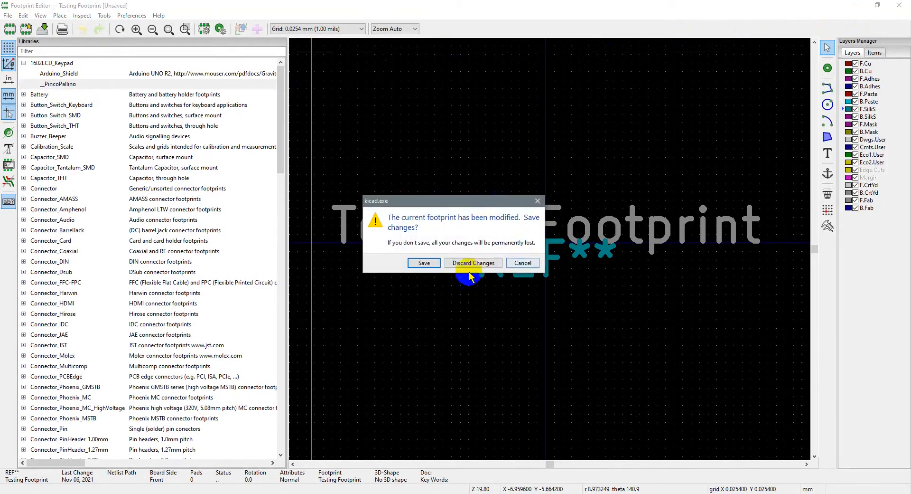
pyautogui.click(487, 264)
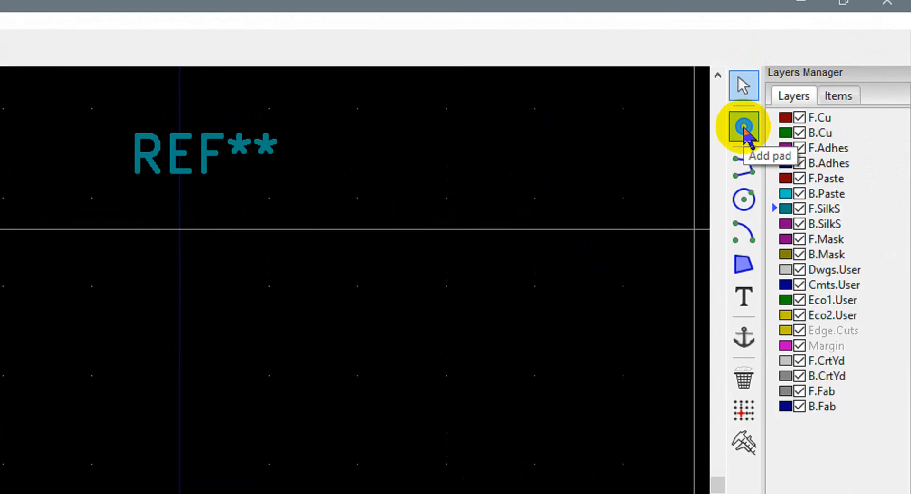
# Place four pads numbered 1 to 4 in a horizontal row below the REF** text, running from right to left
pyautogui.click(744, 128)
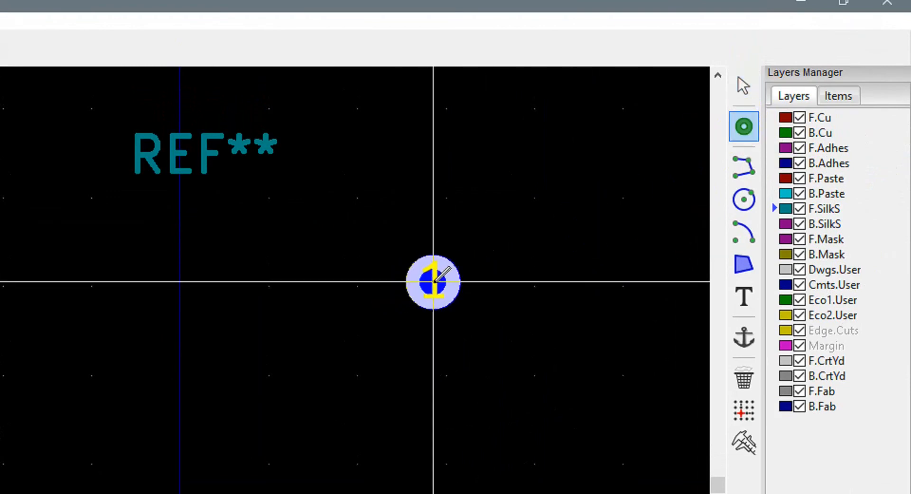
pyautogui.click(443, 273)
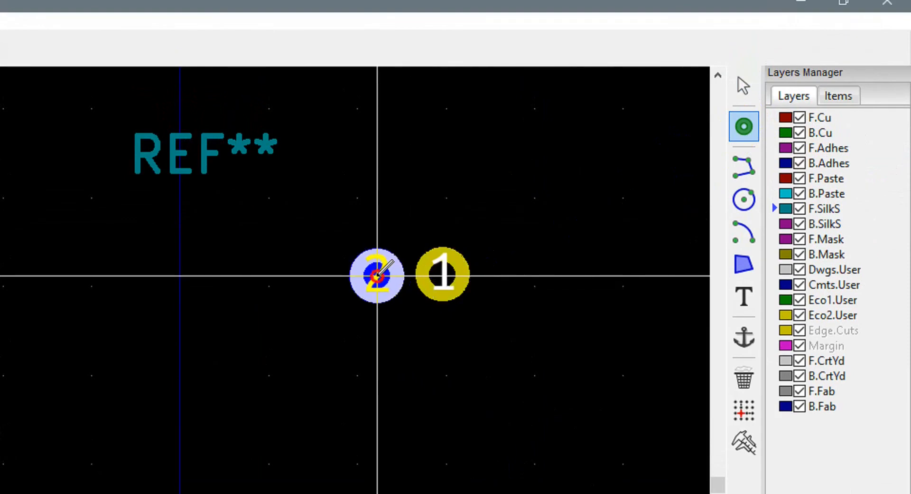
pyautogui.click(377, 275)
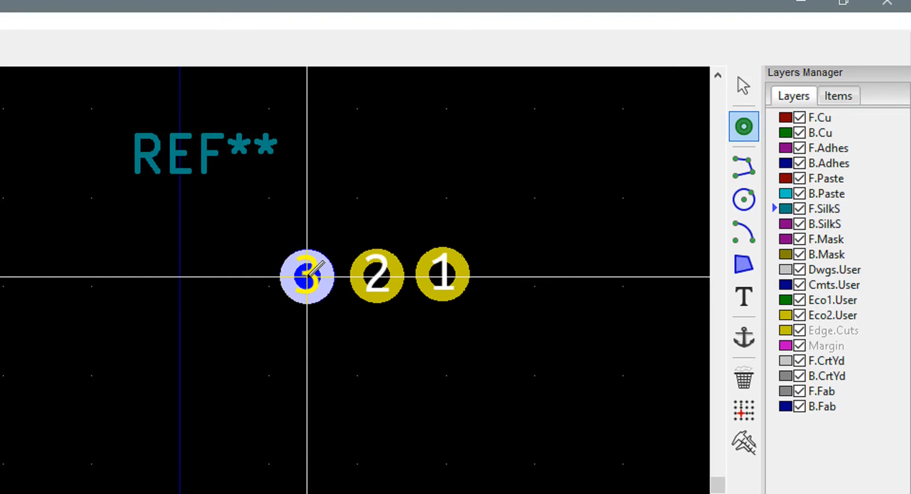
pyautogui.click(307, 276)
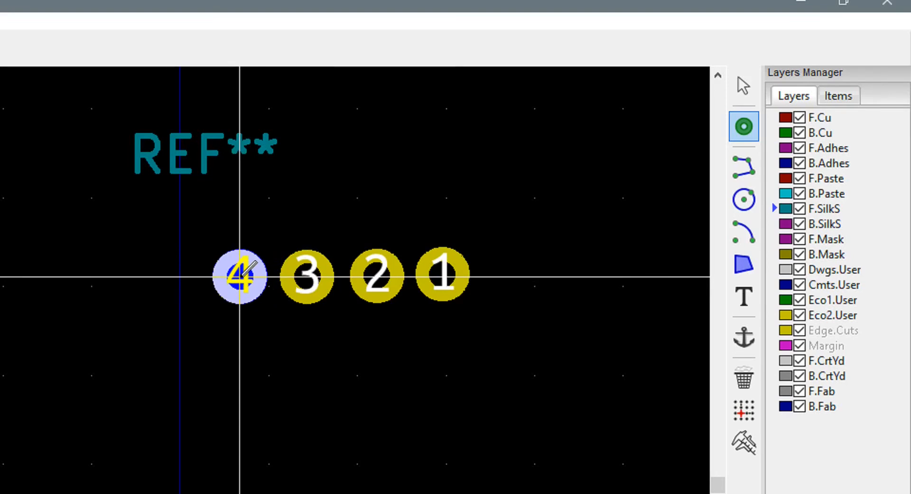
pyautogui.click(239, 276)
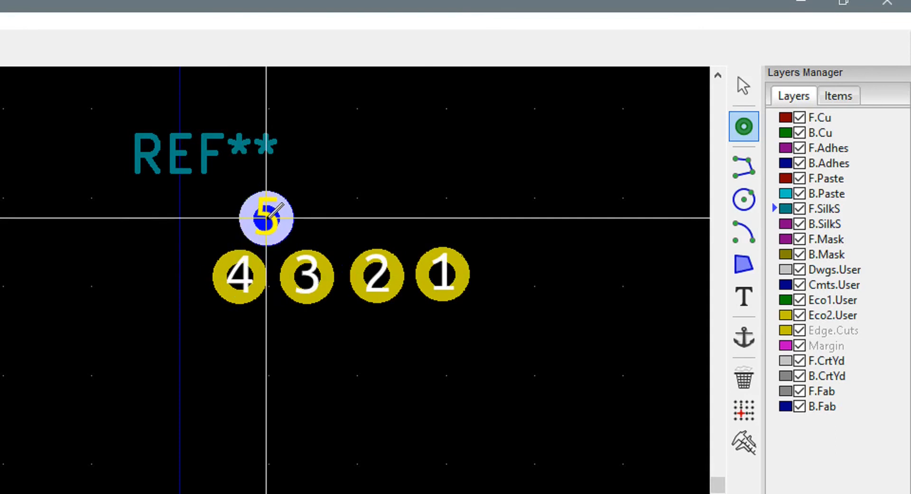
pyautogui.press('Escape')
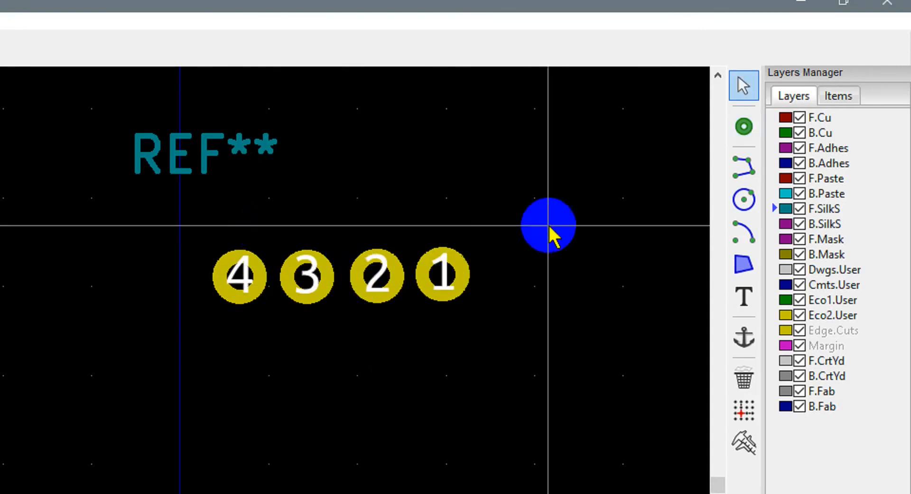
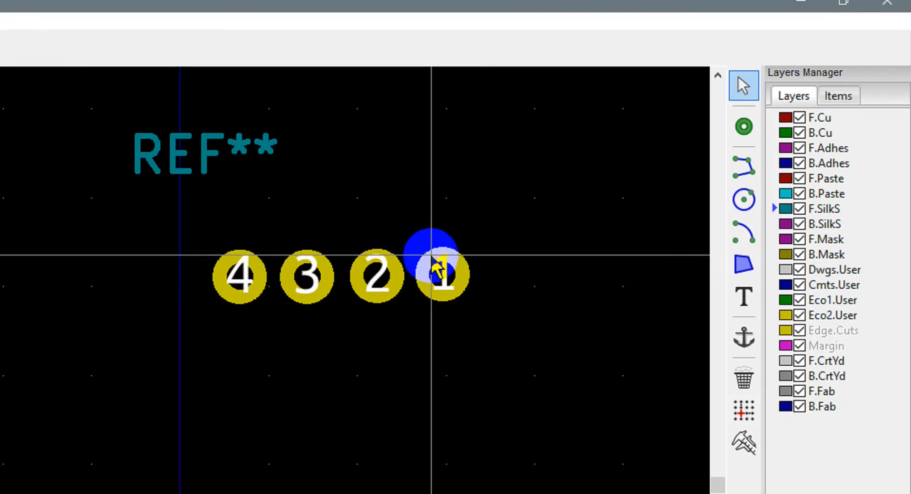
# Open the pad properties of pad 1 for editing
pyautogui.rightClick(433, 260)
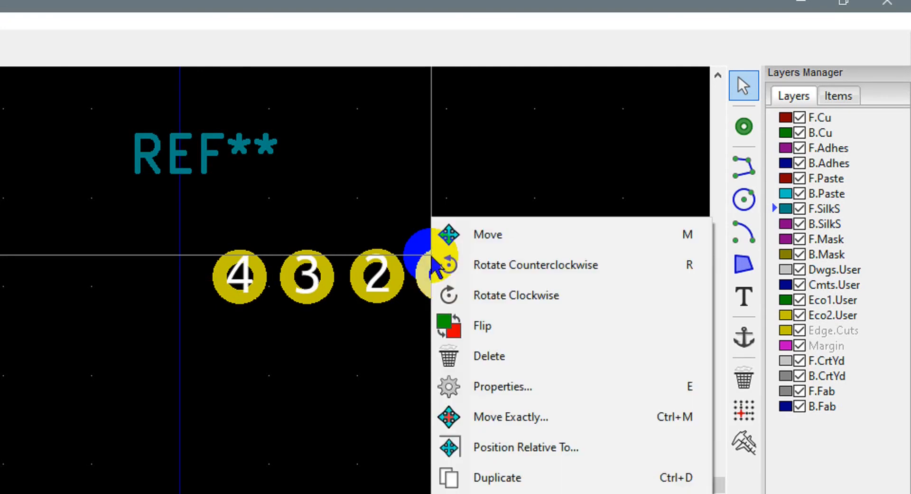
pyautogui.click(433, 265)
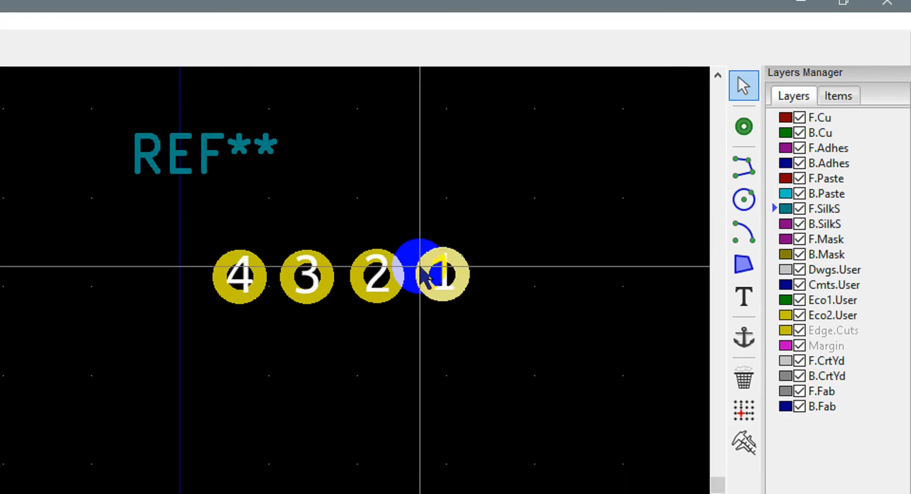
pyautogui.press('e')
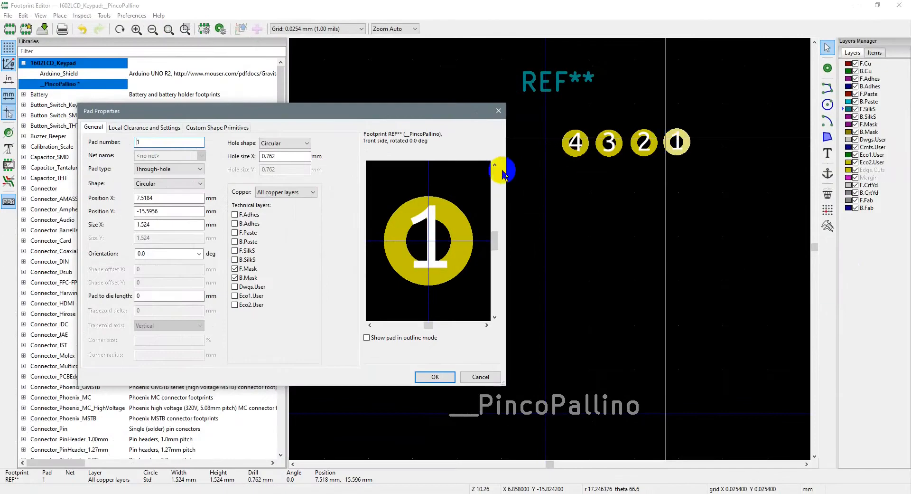
pyautogui.moveTo(421, 112); pyautogui.dragTo(552, 103)
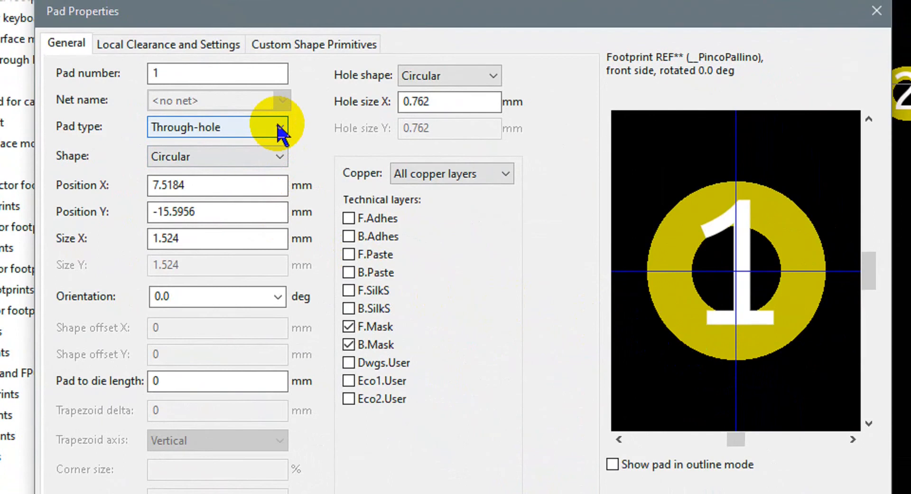
# Try the NPTH, Mechanical pad type on pad 1, and set the type back to Through-hole
pyautogui.click(279, 127)
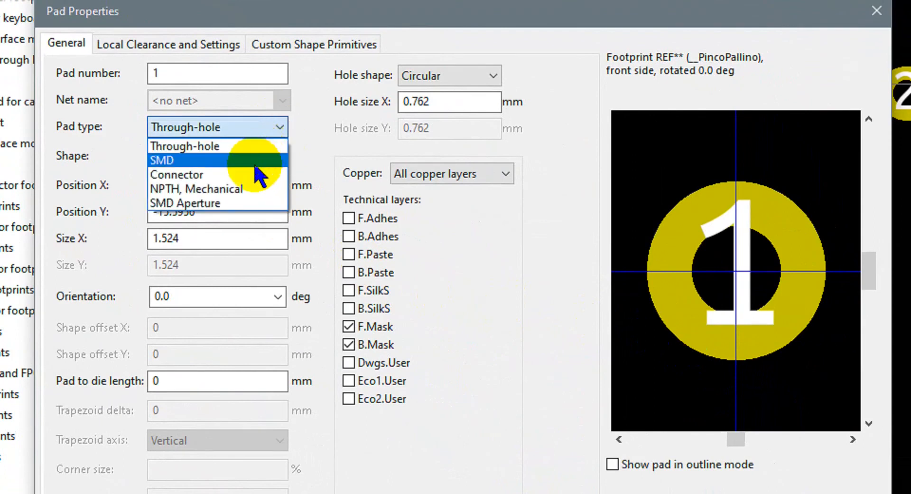
pyautogui.click(241, 189)
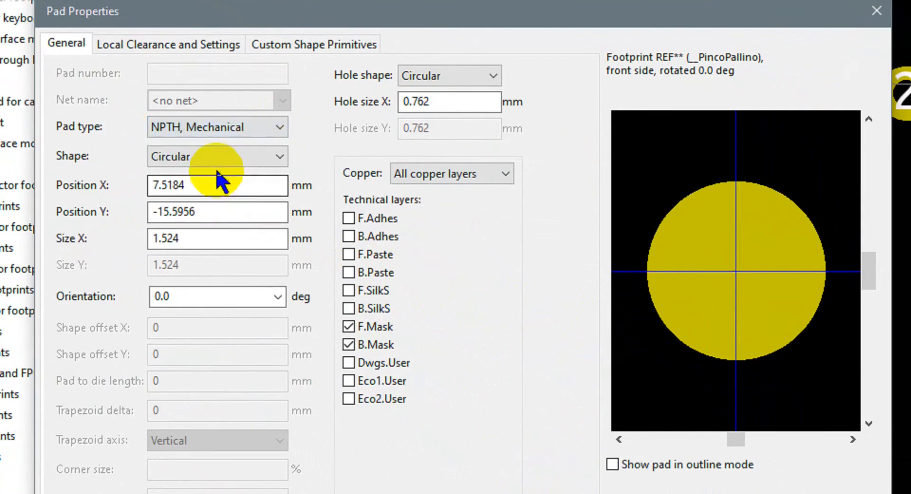
pyautogui.click(283, 133)
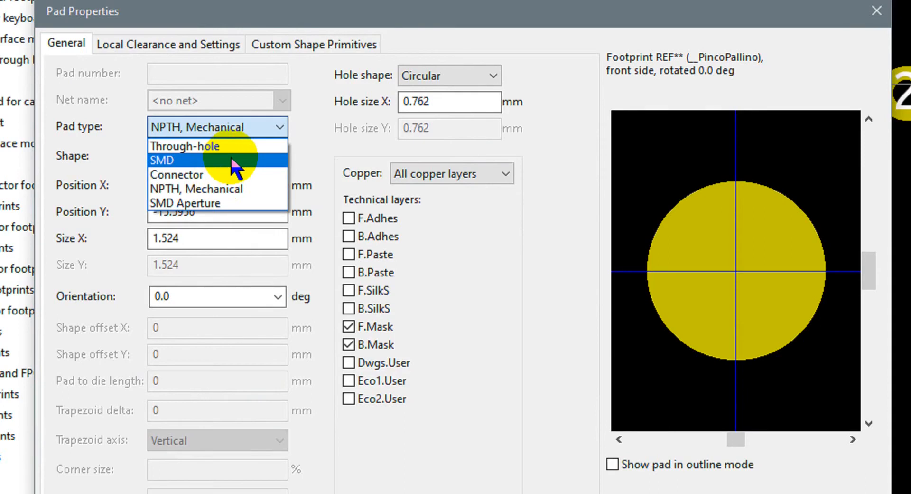
pyautogui.click(207, 148)
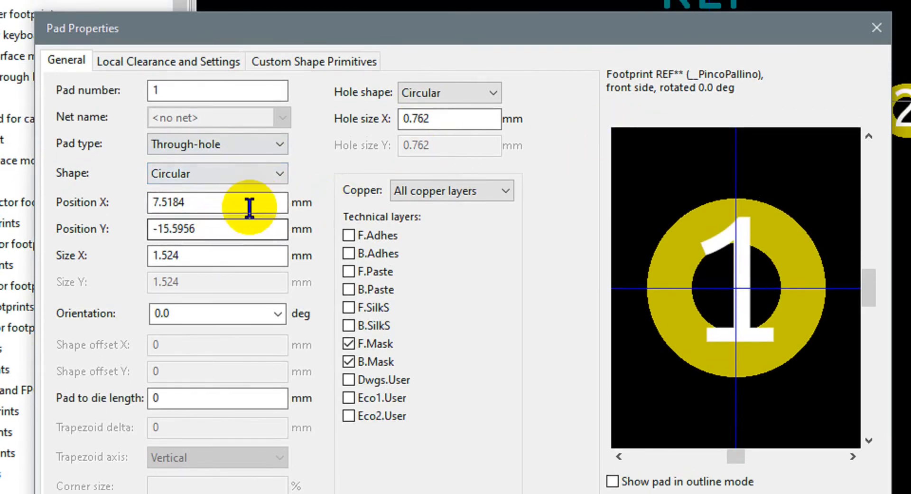
# Compare the Oval and Circular shapes on pad 1, ending with Circular
pyautogui.click(281, 174)
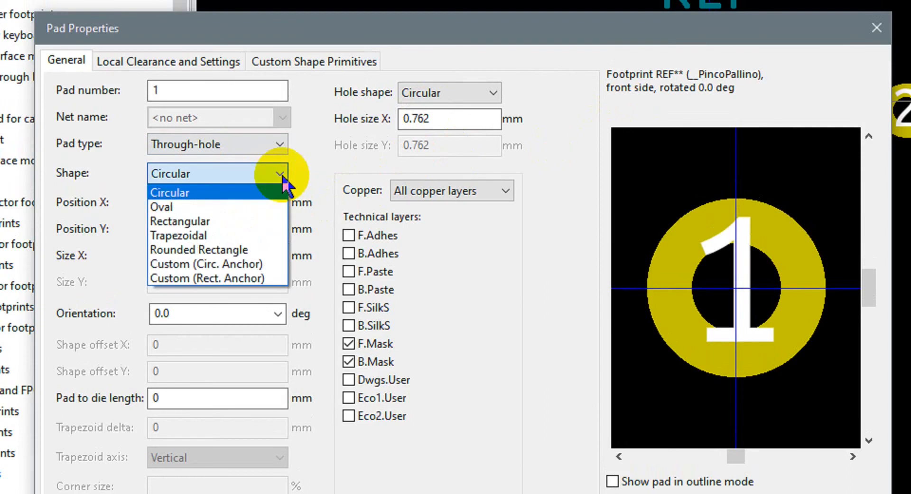
pyautogui.click(253, 208)
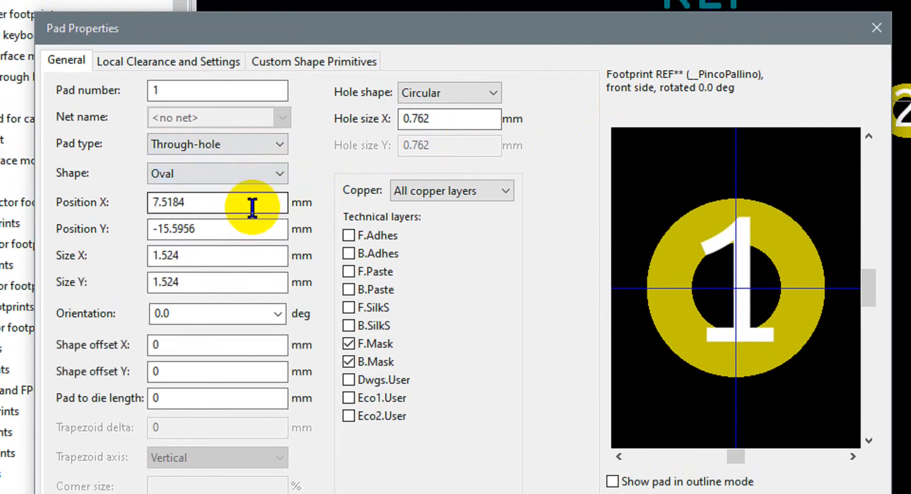
pyautogui.click(288, 177)
pyautogui.click(239, 192)
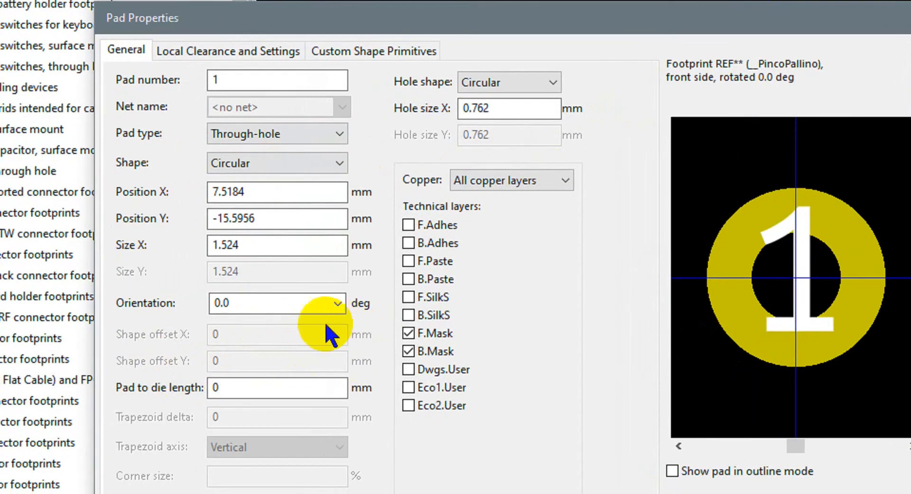
pyautogui.click(340, 166)
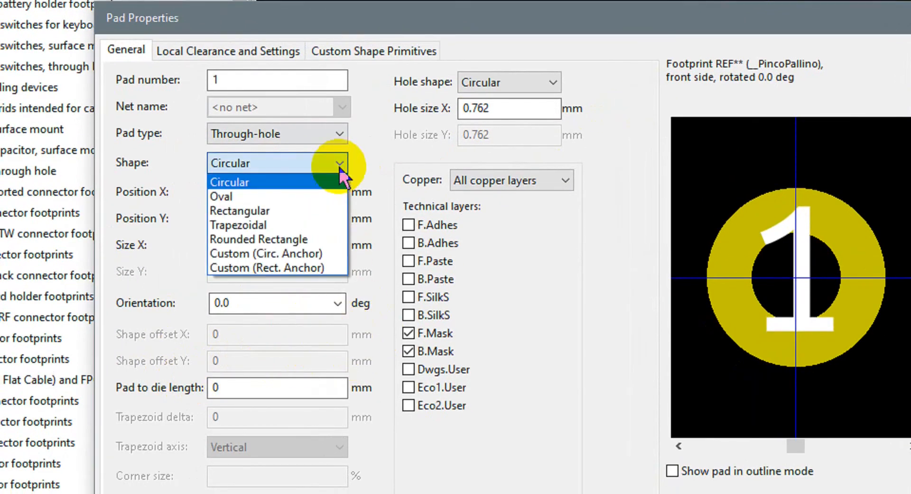
pyautogui.click(328, 196)
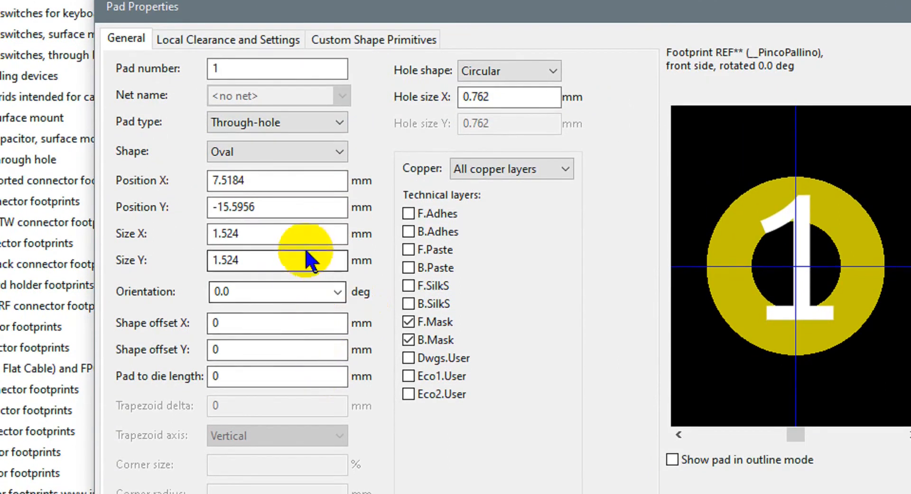
pyautogui.click(338, 153)
pyautogui.click(291, 172)
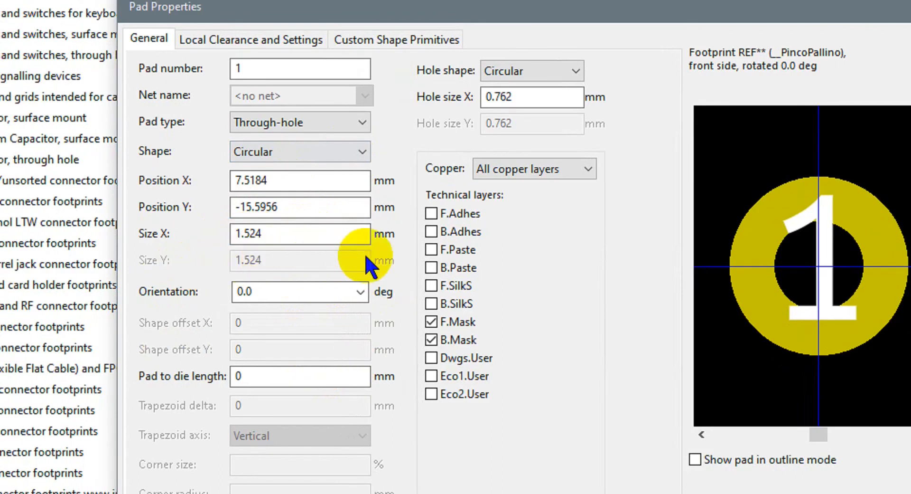
# Set pad 1's shape to Oval and try different Size Y values, ending with 0.9 mm
pyautogui.click(363, 152)
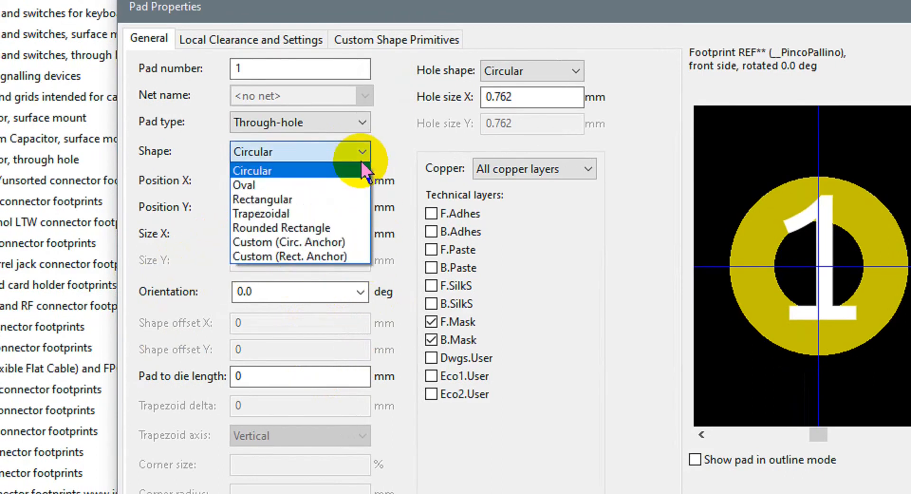
pyautogui.click(339, 186)
pyautogui.click(273, 262)
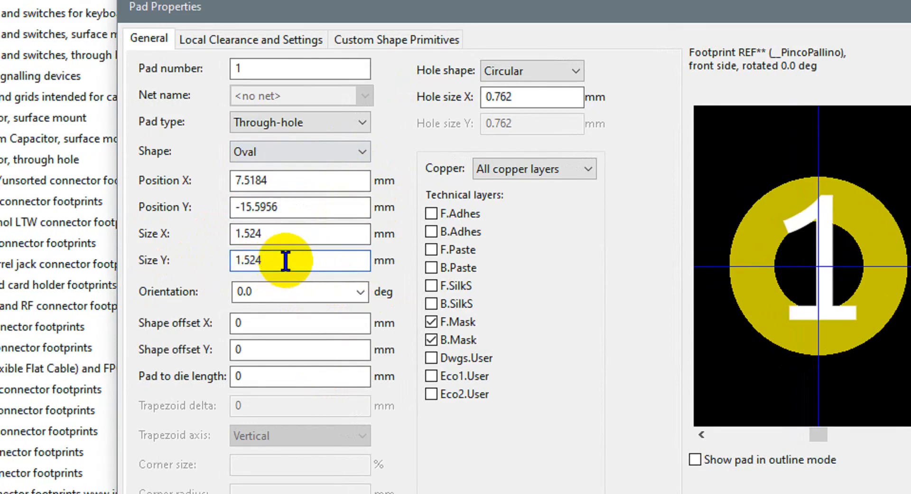
pyautogui.press('BackSpace')
pyautogui.press('BackSpace')
pyautogui.press('BackSpace')
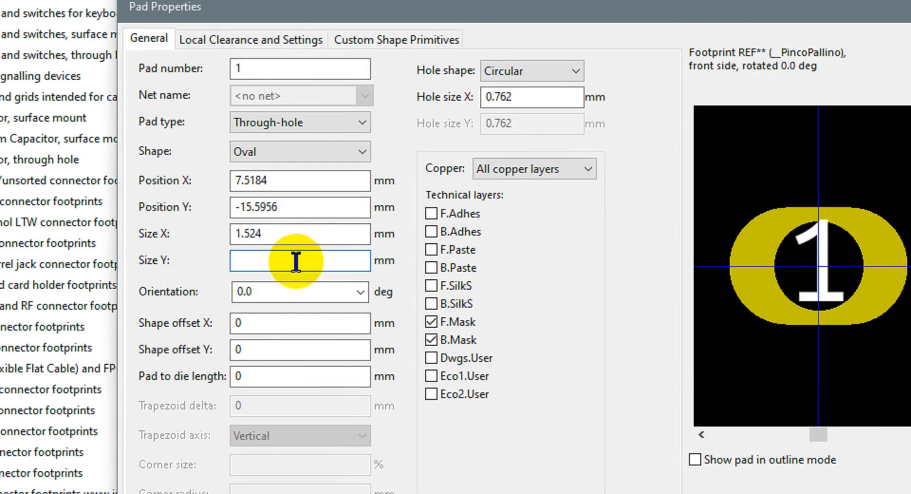
pyautogui.write('2')
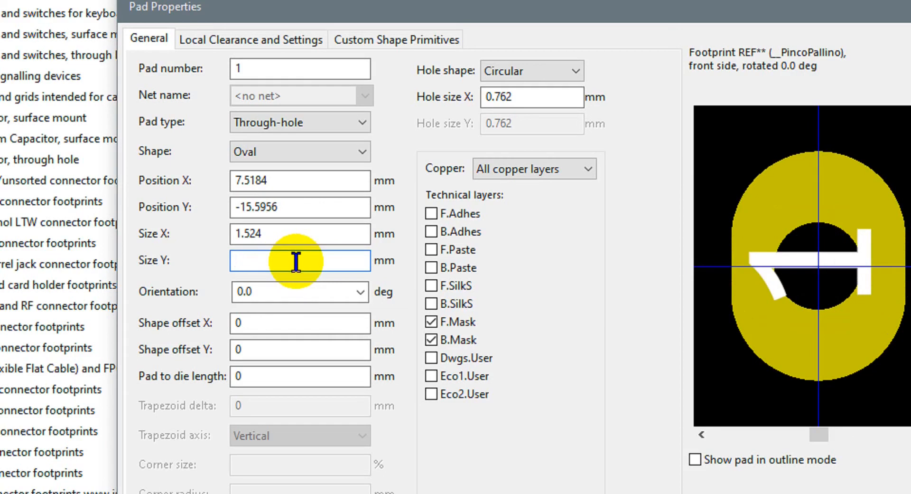
pyautogui.write('.')
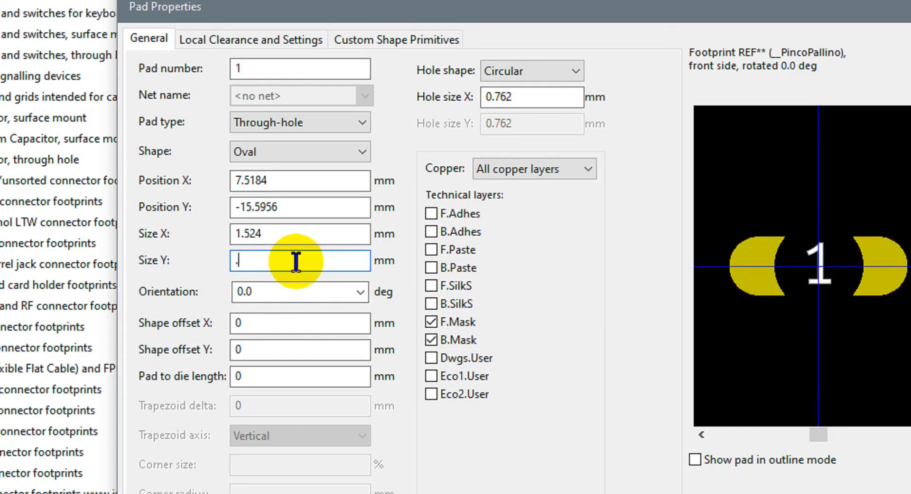
pyautogui.write('5.8')
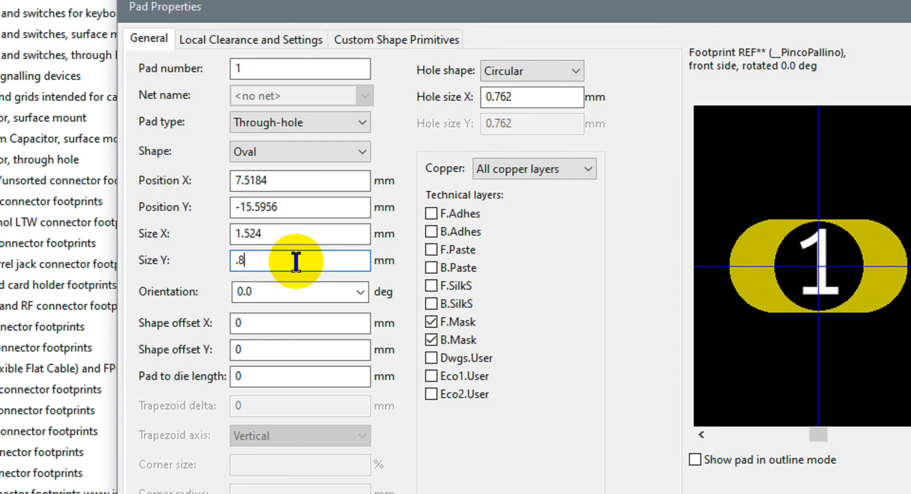
pyautogui.write('9')
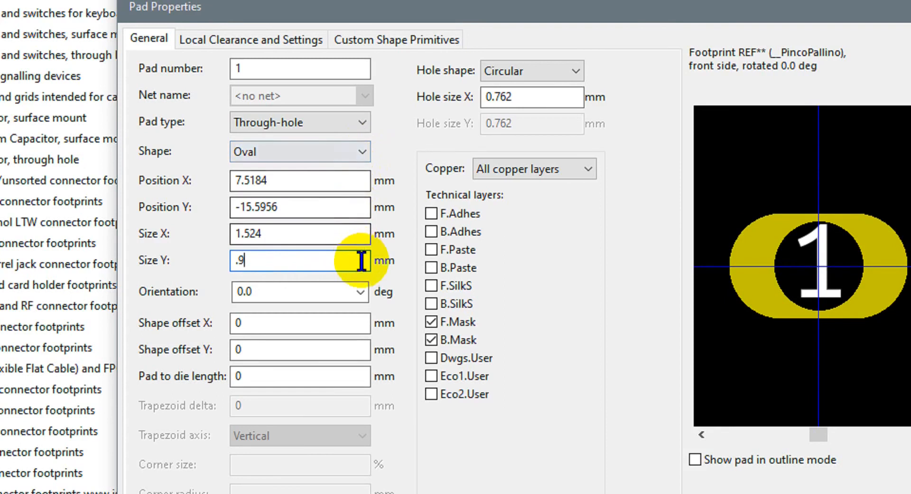
# Change pad 1's shape to Rectangular and set its Size Y to 1.524 mm
pyautogui.click(364, 157)
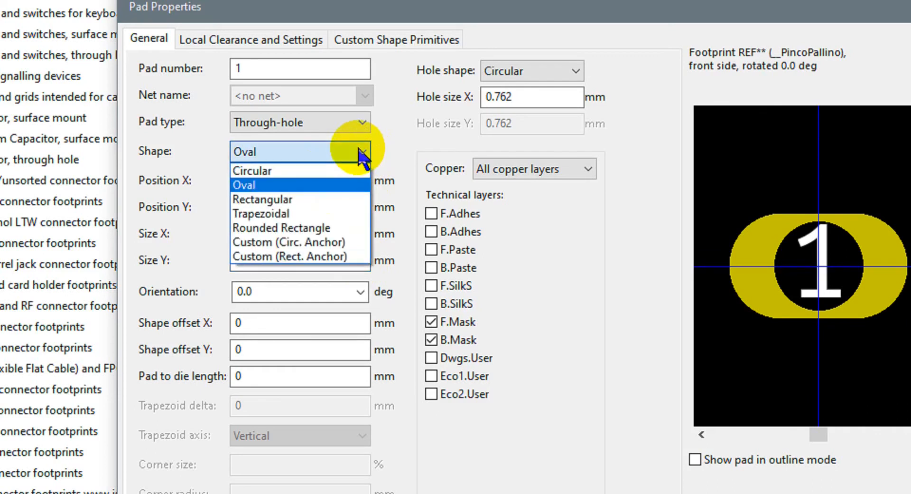
pyautogui.click(330, 200)
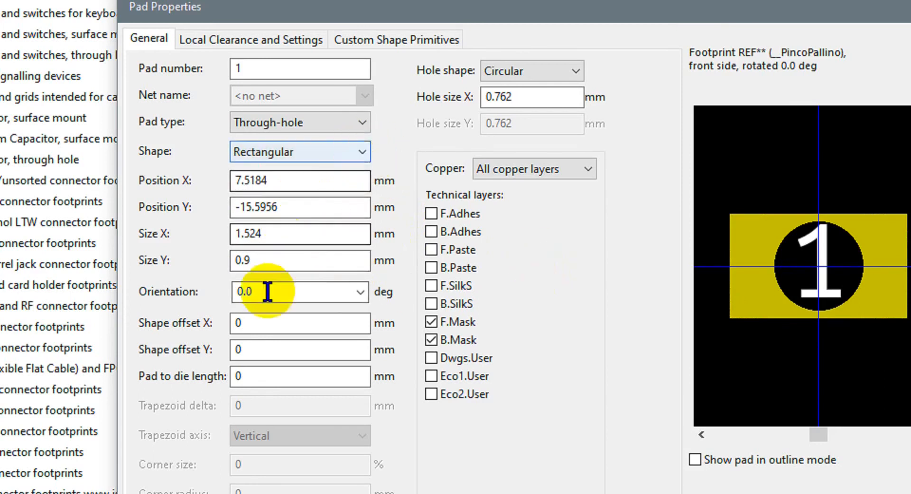
pyautogui.click(305, 260)
pyautogui.write('.9')
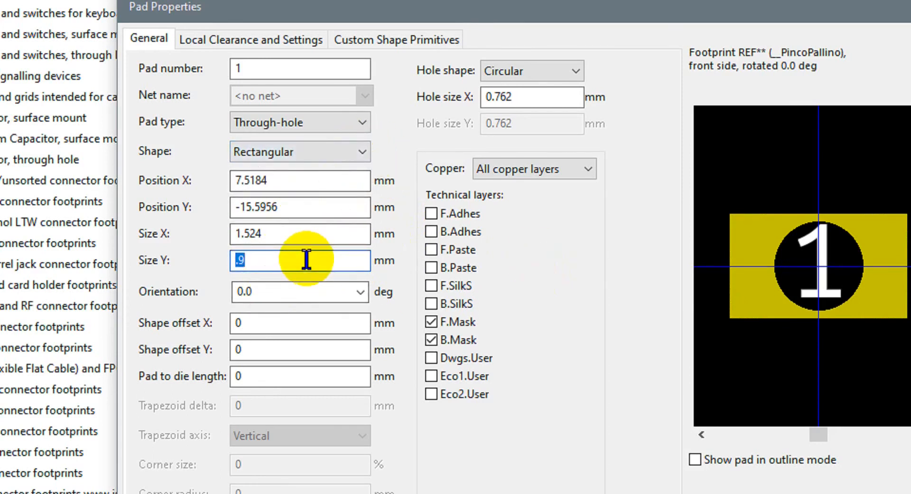
pyautogui.write('1.')
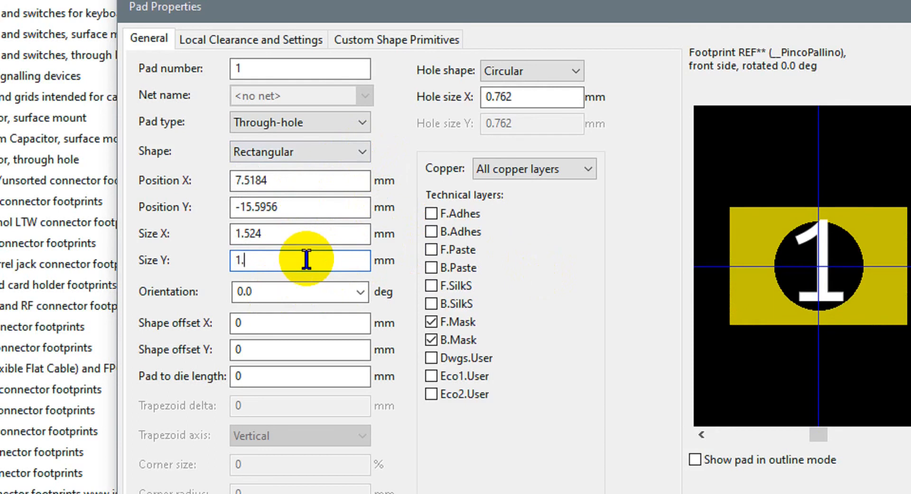
pyautogui.write('524')
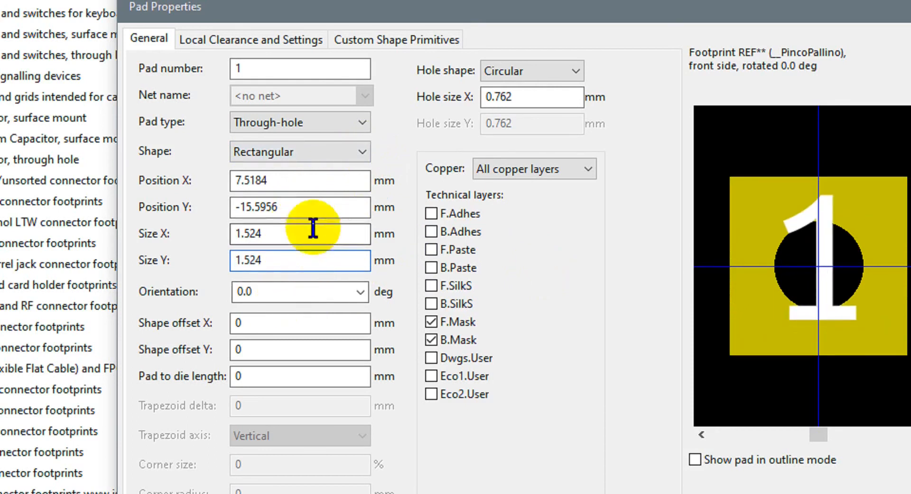
# Make pad 1 Trapezoidal with a trapezoid delta of 0.5 mm and a Horizontal trapezoid axis
pyautogui.click(362, 152)
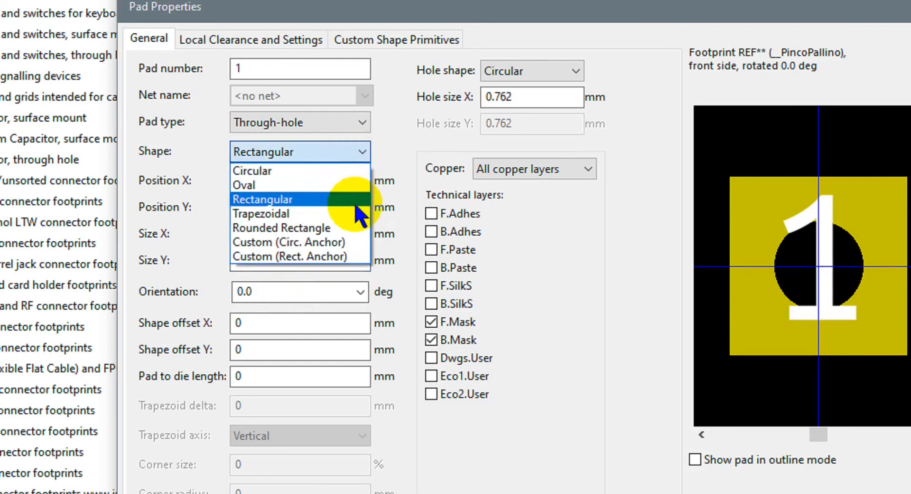
pyautogui.click(360, 219)
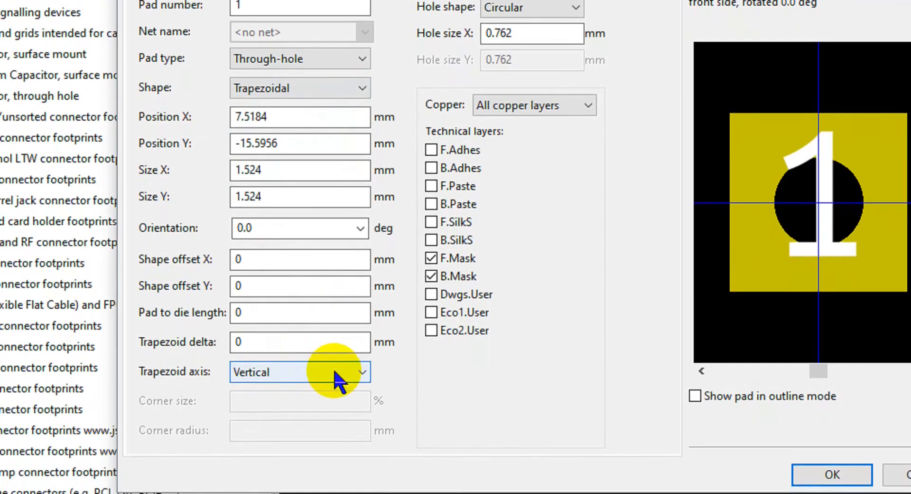
pyautogui.click(321, 349)
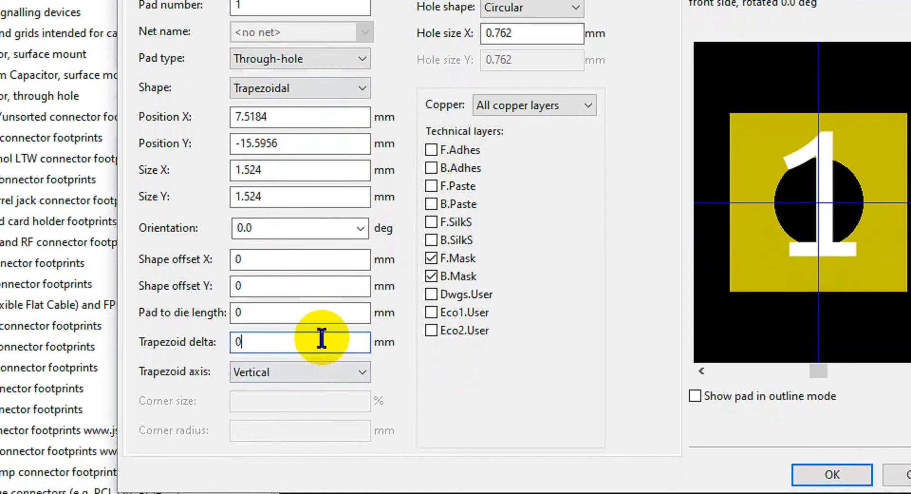
pyautogui.write('.5')
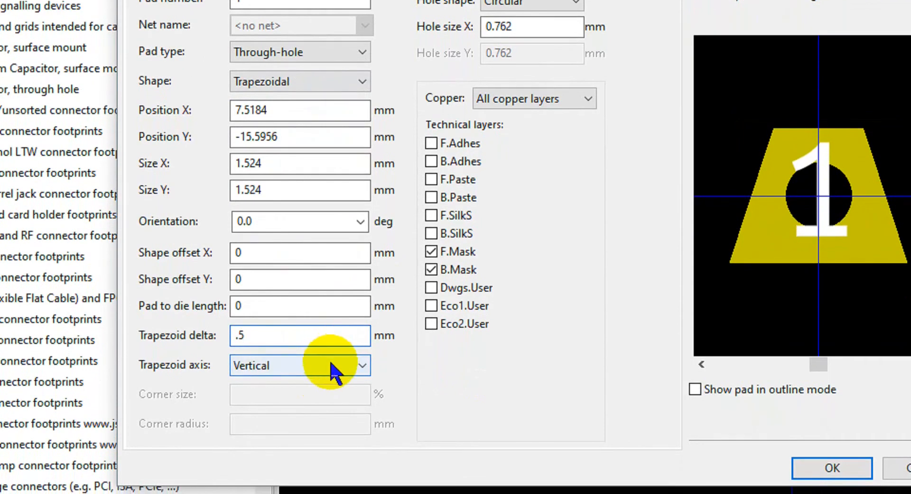
pyautogui.click(331, 365)
pyautogui.click(320, 382)
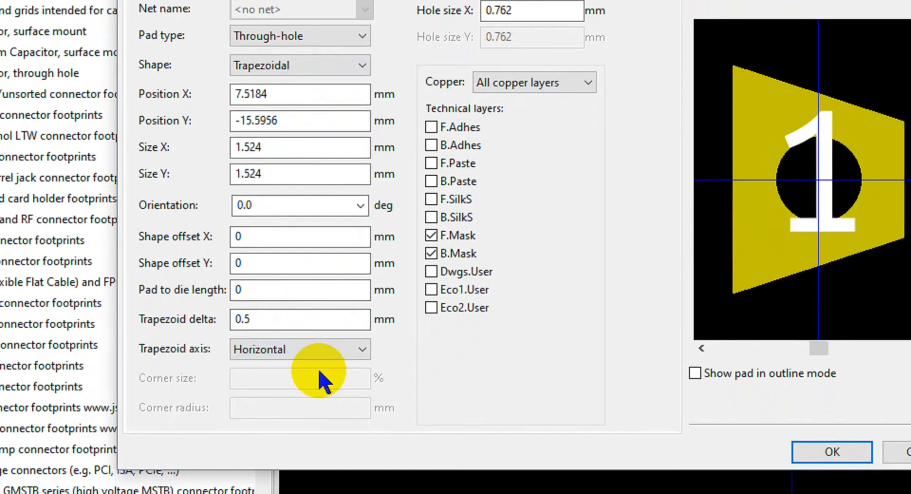
# Check the trapezoid axis and pad type choices for pad 1, and change its shape to Circular
pyautogui.click(332, 352)
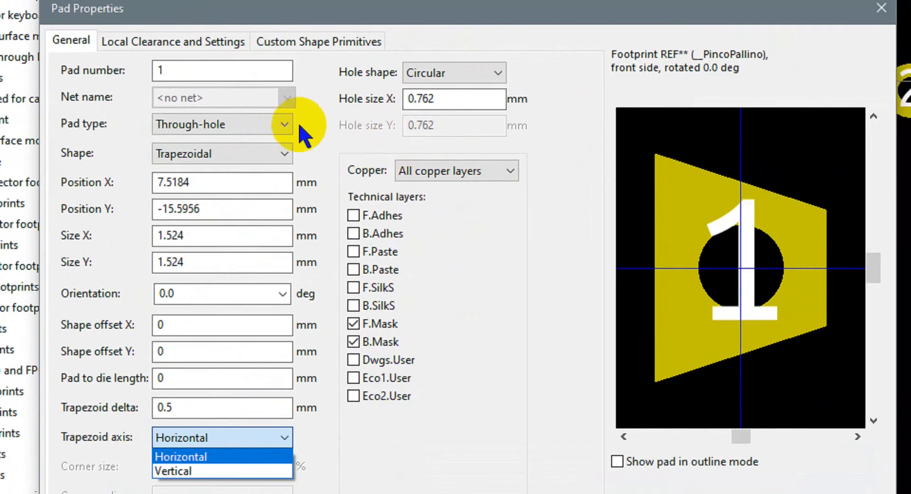
pyautogui.click(342, 126)
pyautogui.click(285, 126)
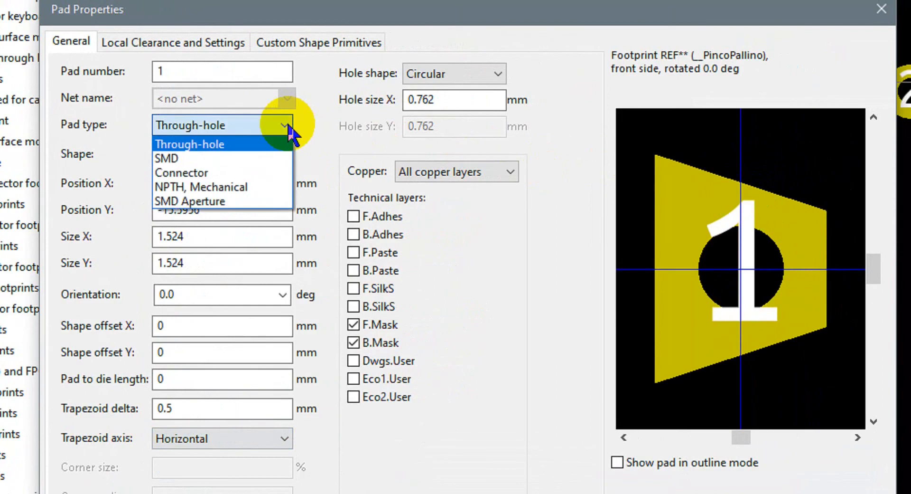
pyautogui.click(288, 126)
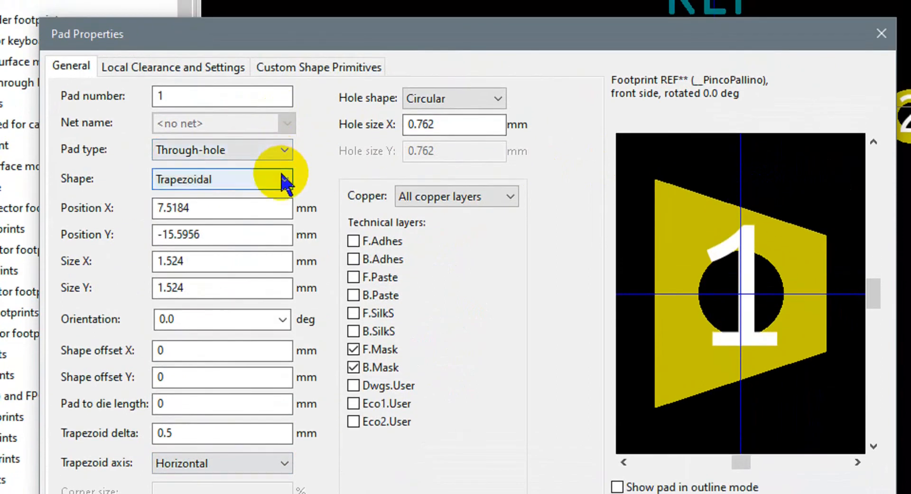
pyautogui.click(285, 157)
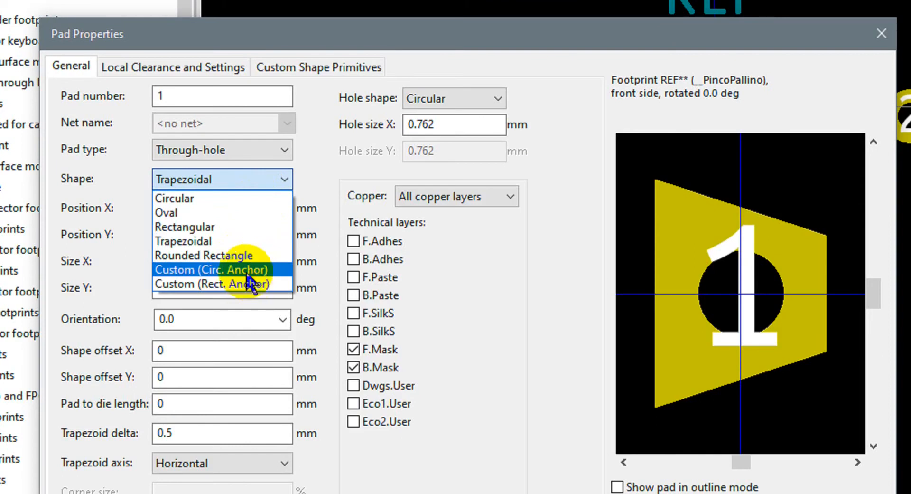
pyautogui.click(220, 198)
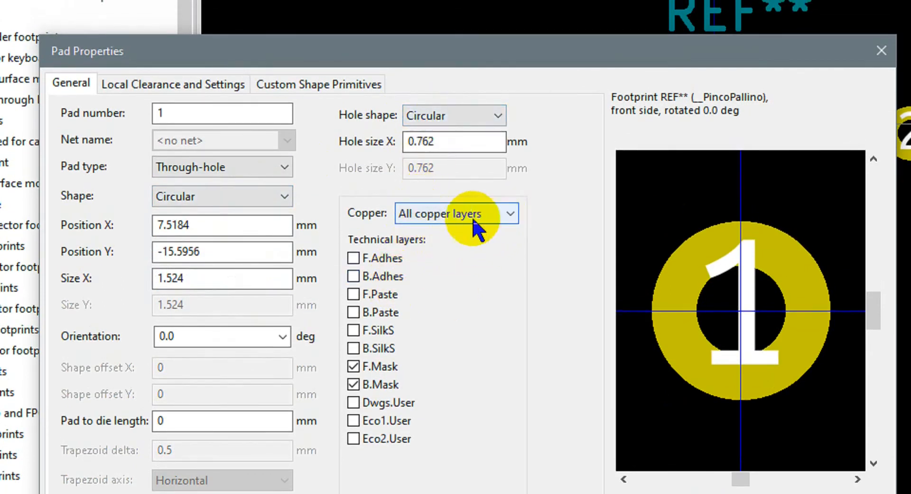
# Try F.Cu and B.Cu as pad 1's copper layer, return it to All copper layers and apply the pad properties
pyautogui.click(513, 220)
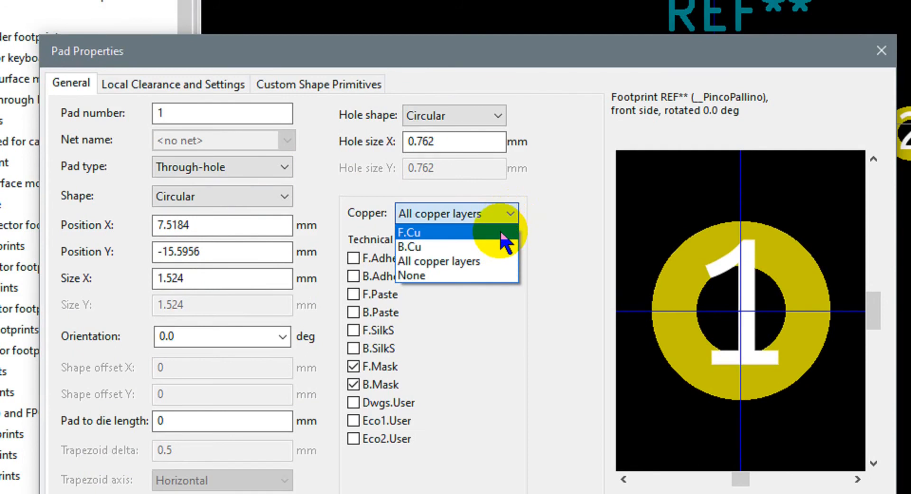
pyautogui.click(502, 232)
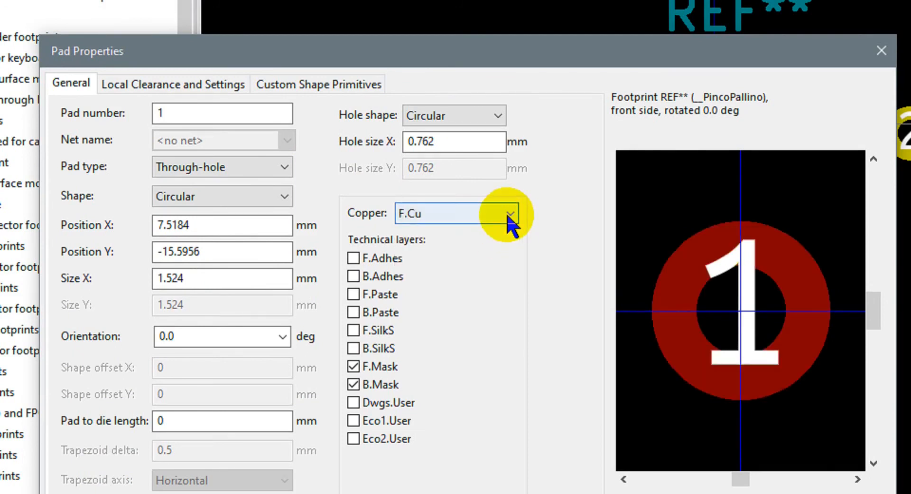
pyautogui.click(509, 213)
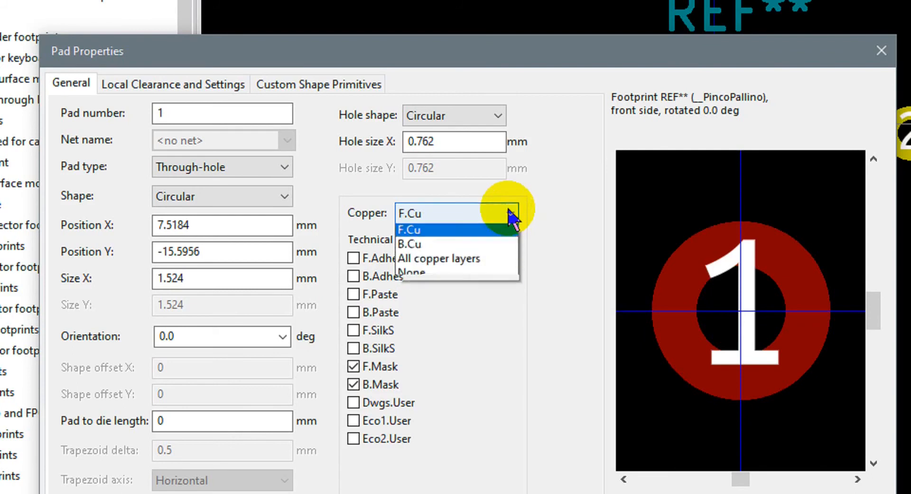
pyautogui.click(488, 248)
pyautogui.click(512, 221)
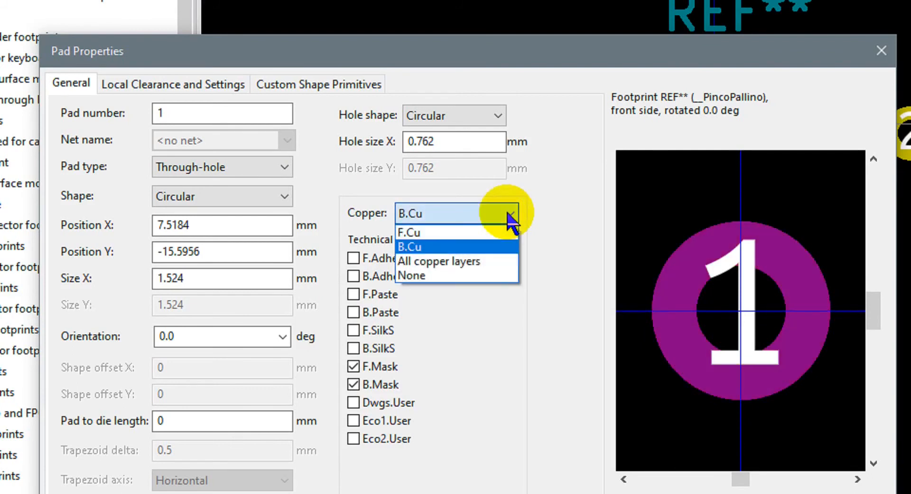
pyautogui.click(487, 262)
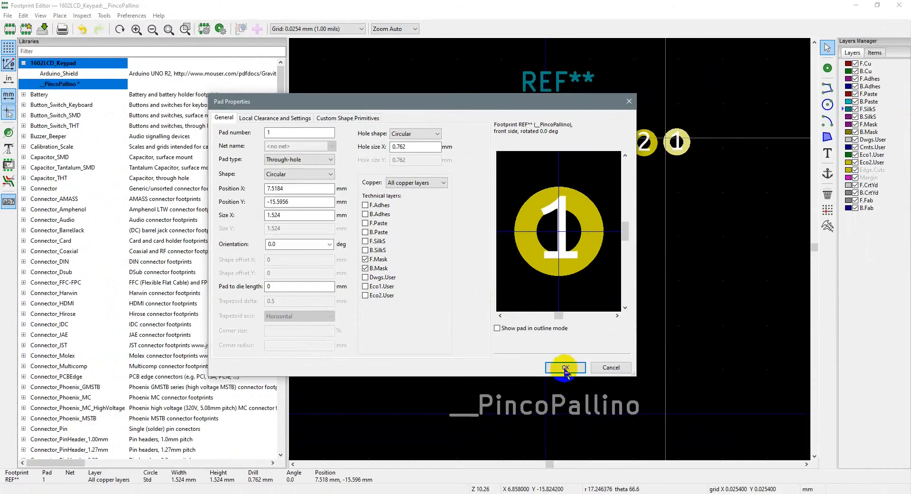
pyautogui.click(565, 368)
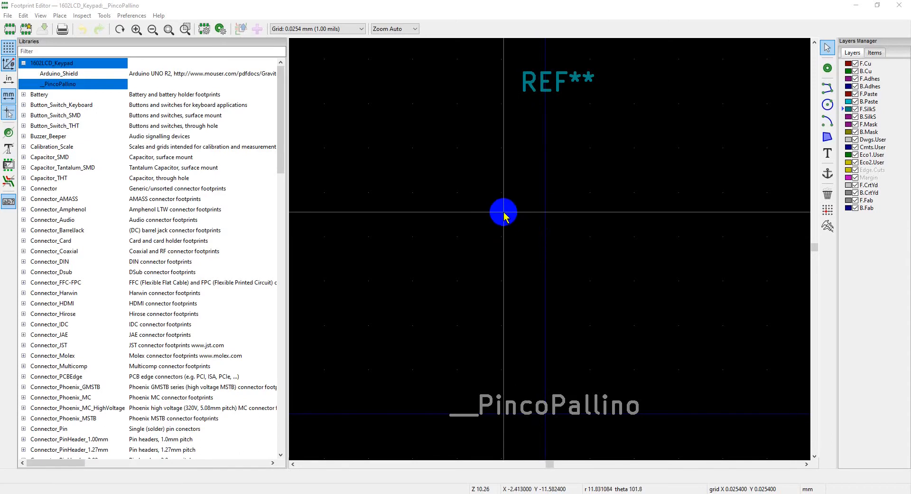
# Open the Arduino_UNO_R2 footprint from the Module library
pyautogui.moveTo(280, 159); pyautogui.dragTo(264, 301)
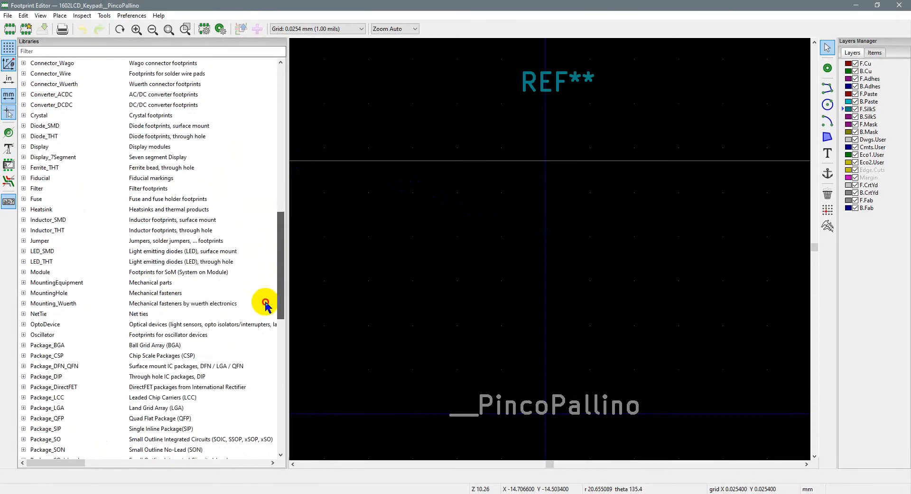
pyautogui.click(23, 272)
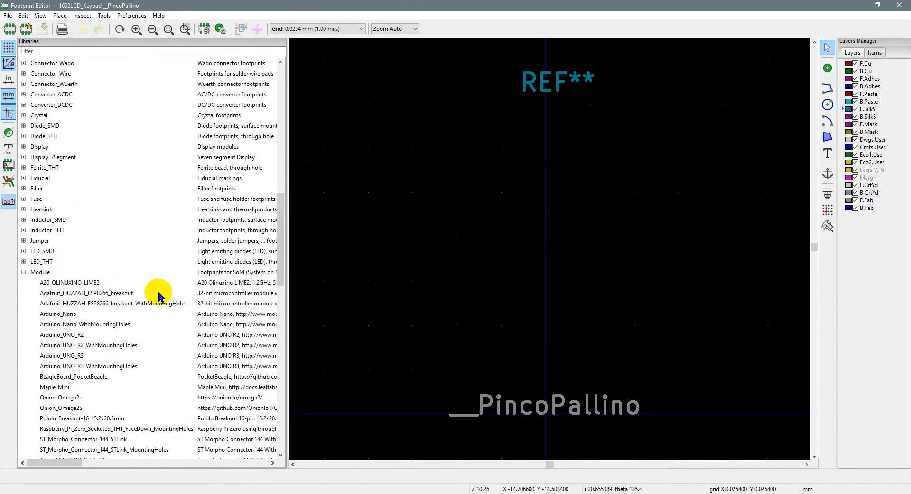
pyautogui.click(65, 335)
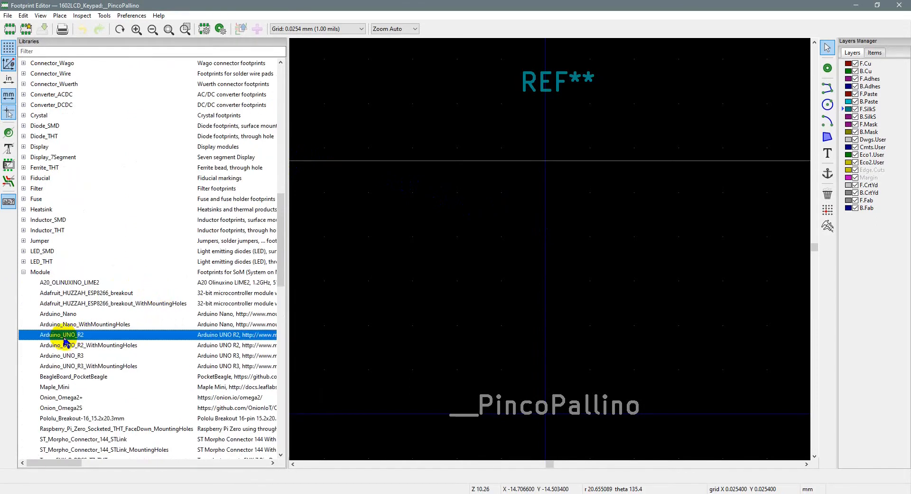
pyautogui.doubleClick(65, 338)
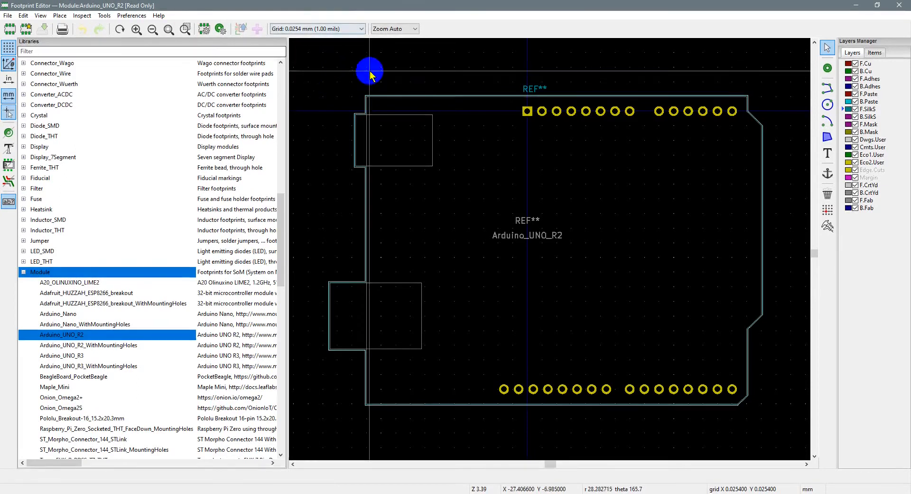
# Export the Arduino_UNO_R2 footprint to the Testing1602LCD_Keypad folder as Arduino_UNO_R2.kicad_mod, replacing the existing file
pyautogui.click(8, 15)
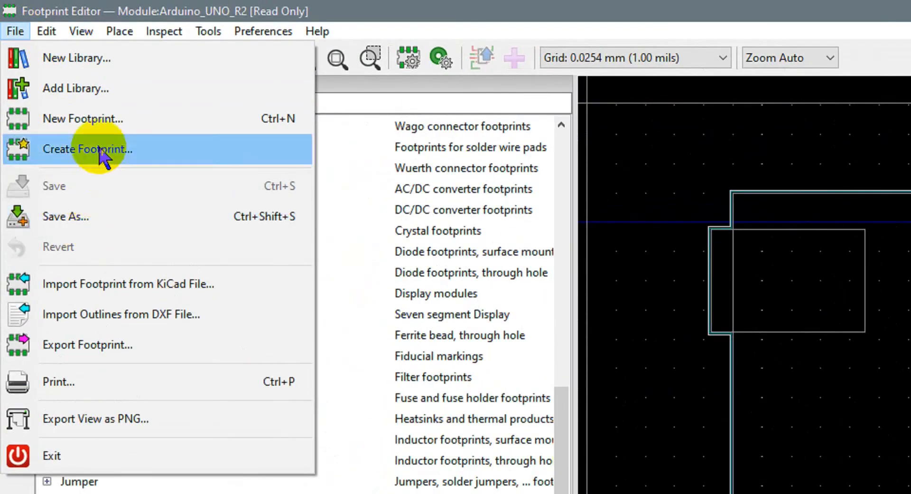
pyautogui.click(98, 349)
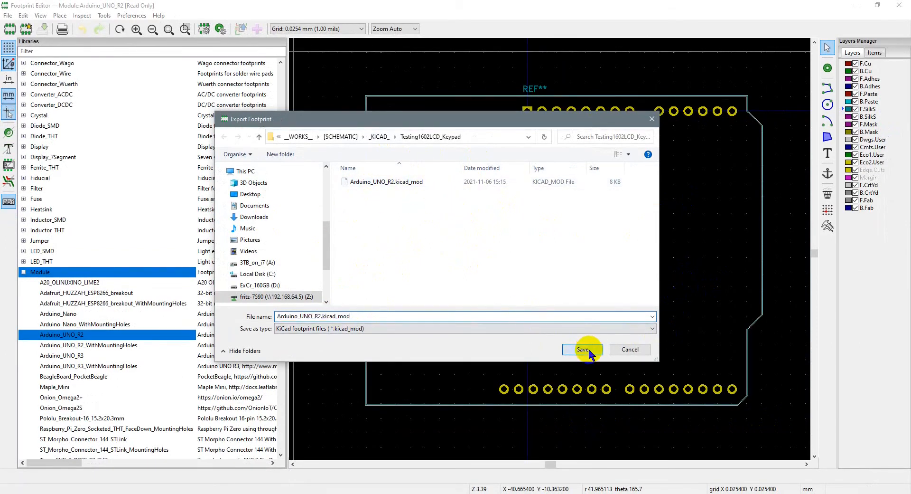
pyautogui.click(588, 350)
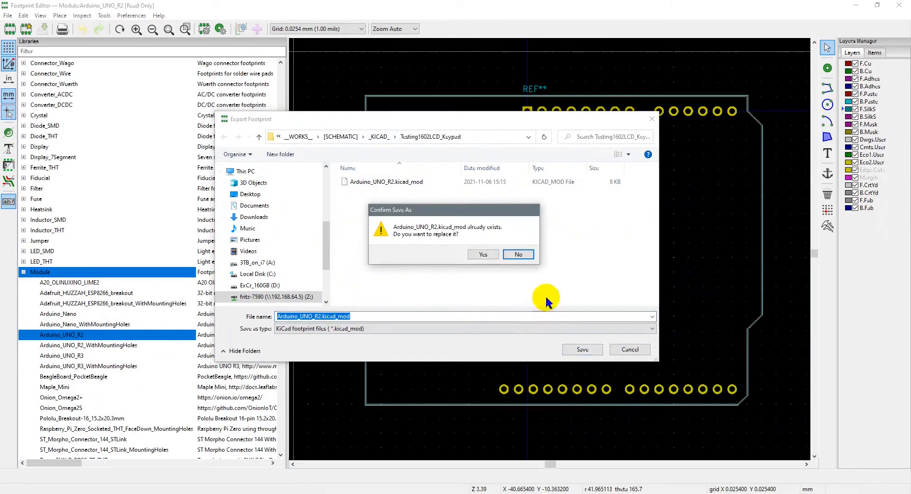
pyautogui.click(483, 254)
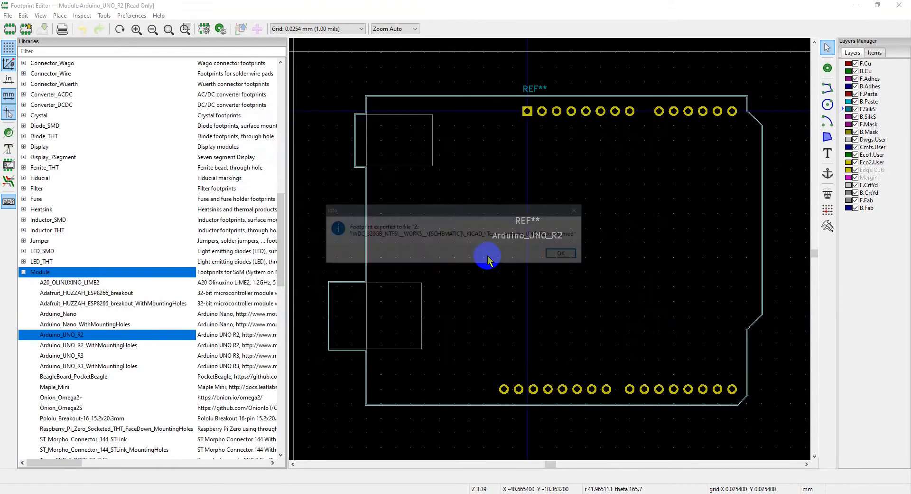
pyautogui.click(561, 254)
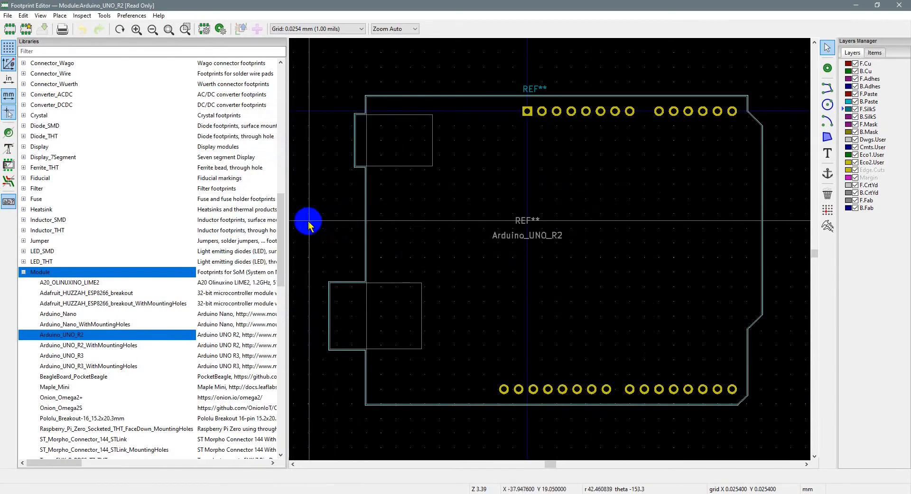
# Open the __PincoPallino footprint in the 1602LCD_Keypad library and import the footprint file Arduino_UNO_R2.kicad_mod
pyautogui.moveTo(284, 231); pyautogui.dragTo(287, 85)
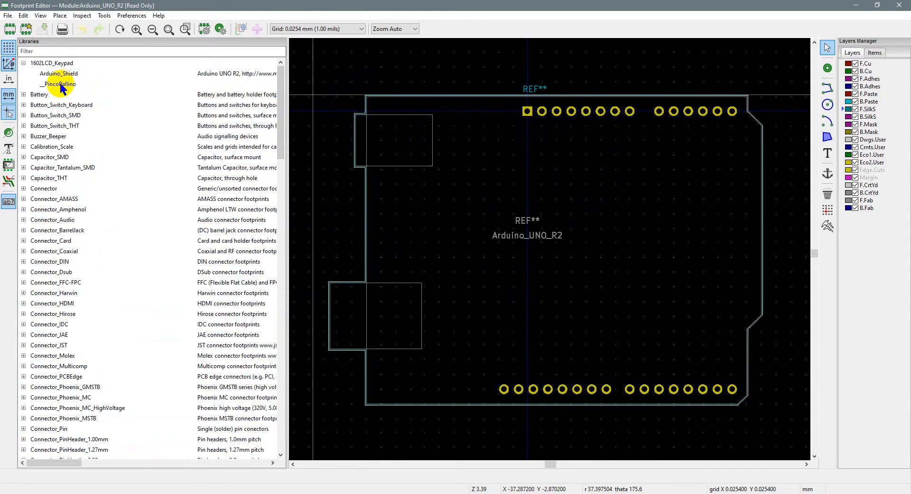
pyautogui.doubleClick(61, 84)
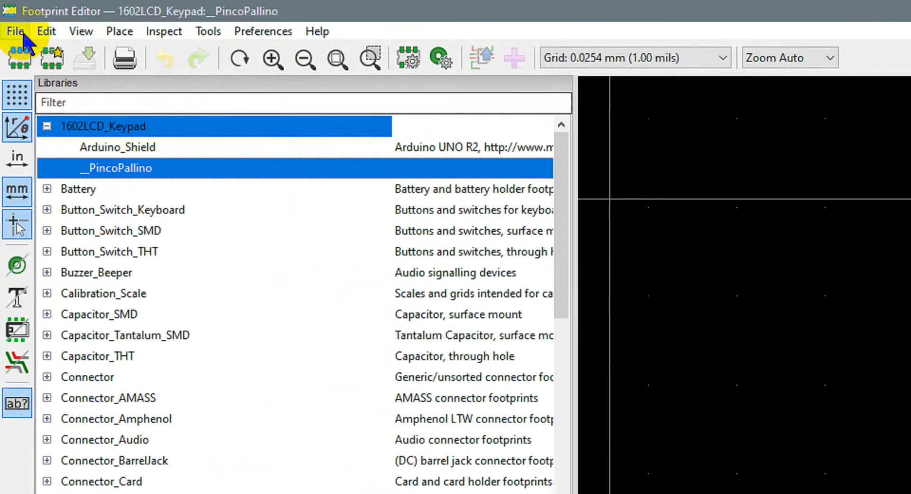
pyautogui.click(21, 36)
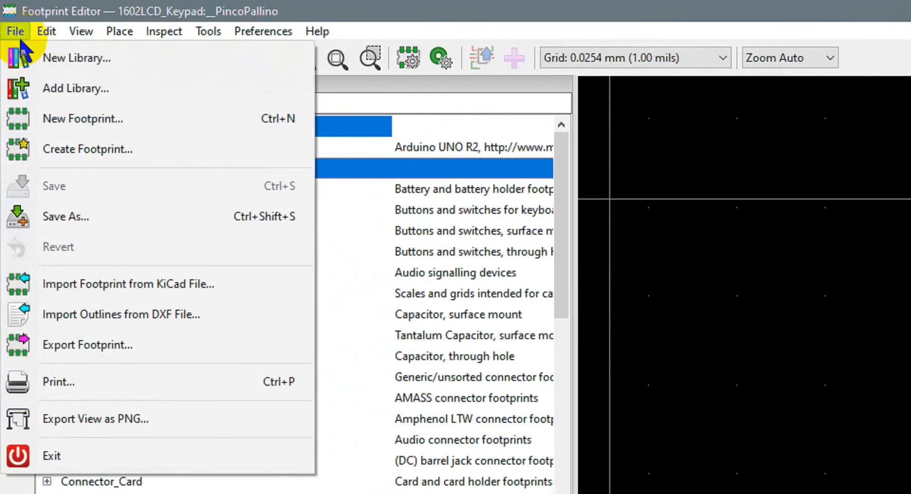
pyautogui.click(123, 283)
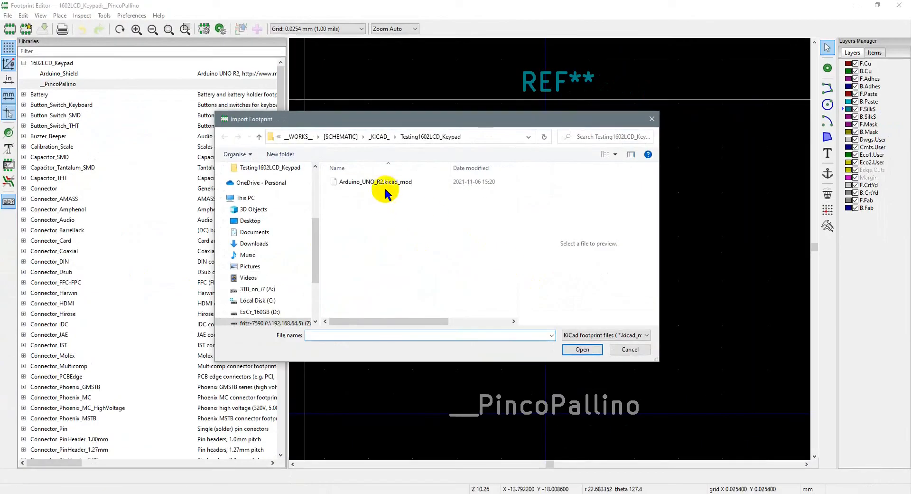
pyautogui.click(385, 190)
pyautogui.click(584, 350)
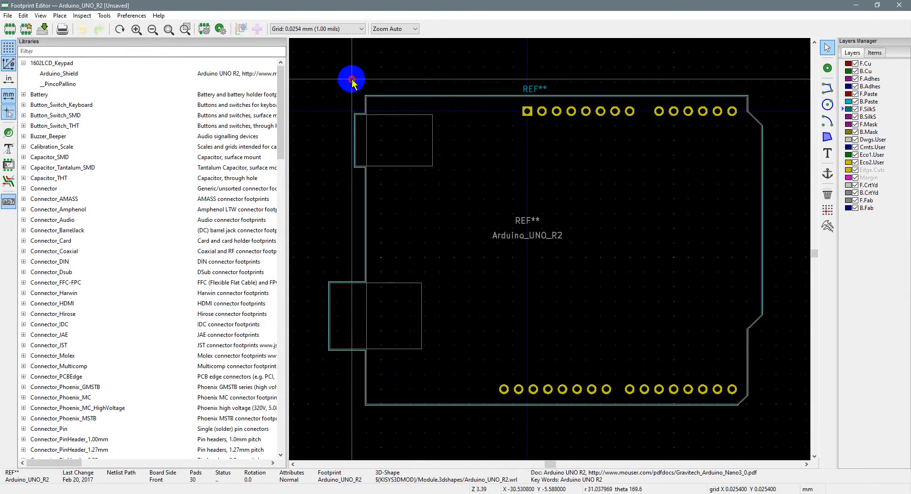
# Delete the board and connector outline lines of the imported Arduino footprint, keeping only its pads and texts
pyautogui.moveTo(332, 72); pyautogui.dragTo(473, 403)
pyautogui.press('Delete')
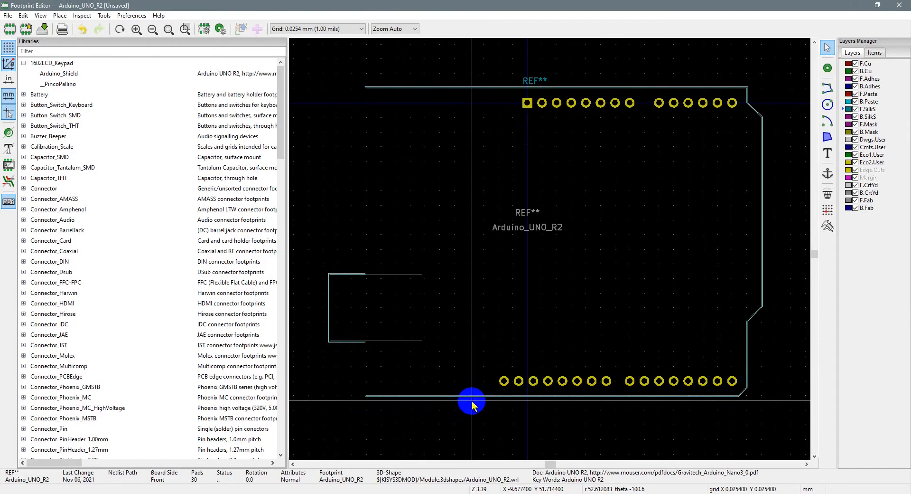
pyautogui.moveTo(318, 64); pyautogui.dragTo(462, 416)
pyautogui.press('Delete')
pyautogui.moveTo(766, 97); pyautogui.dragTo(771, 244)
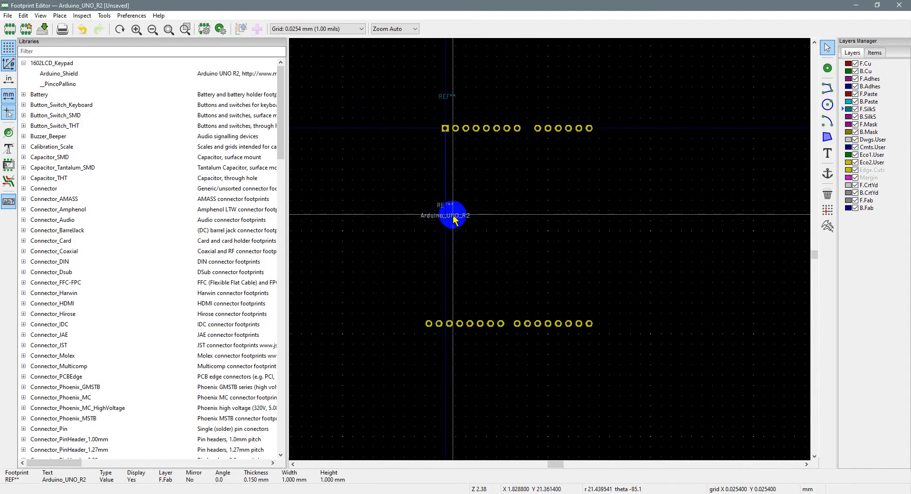
# Change the footprint's value text to __PincoPallino
pyautogui.doubleClick(453, 218)
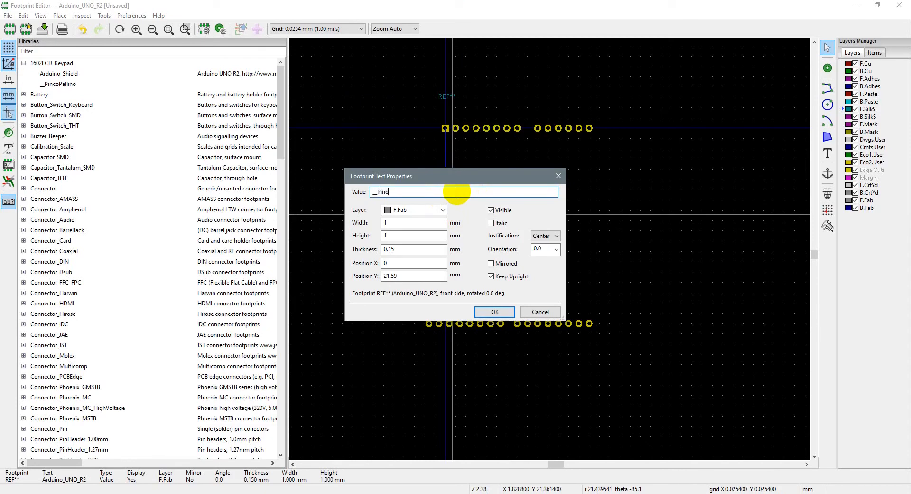
pyautogui.press('Return')
pyautogui.click(457, 192)
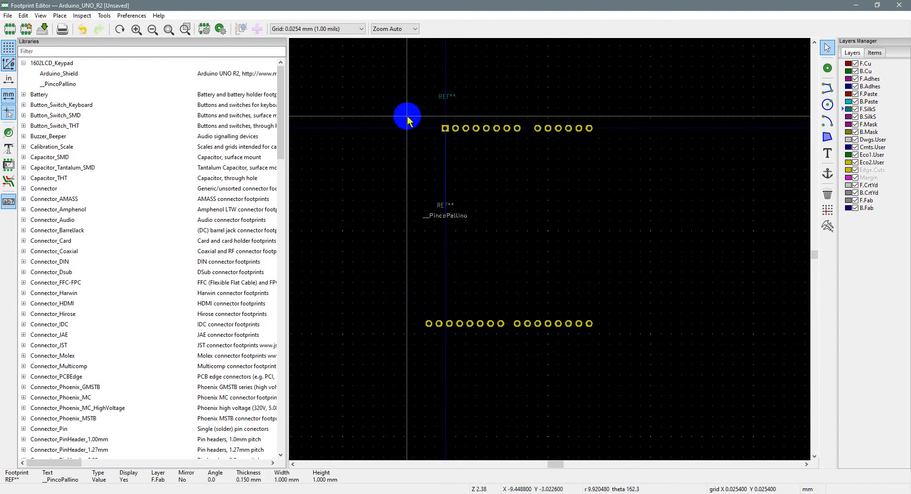
# Select all pads and texts of the footprint and flip them
pyautogui.moveTo(407, 116); pyautogui.dragTo(611, 350)
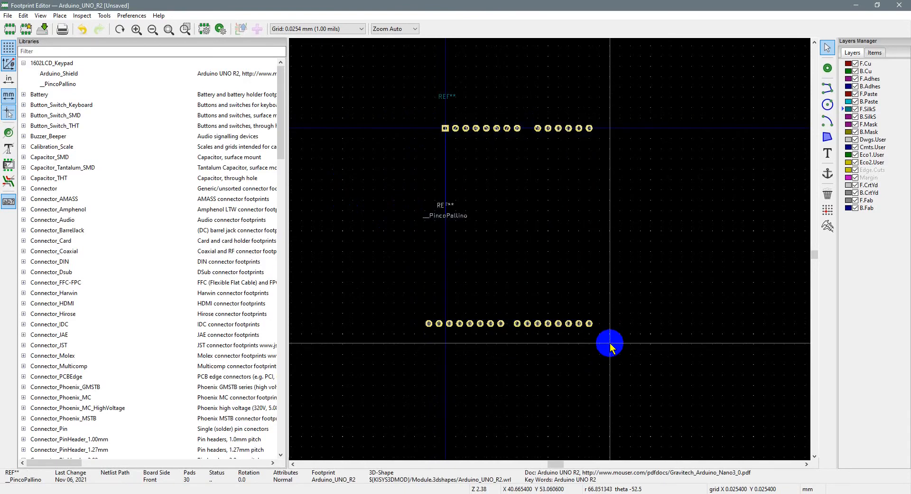
pyautogui.moveTo(412, 113); pyautogui.dragTo(612, 349)
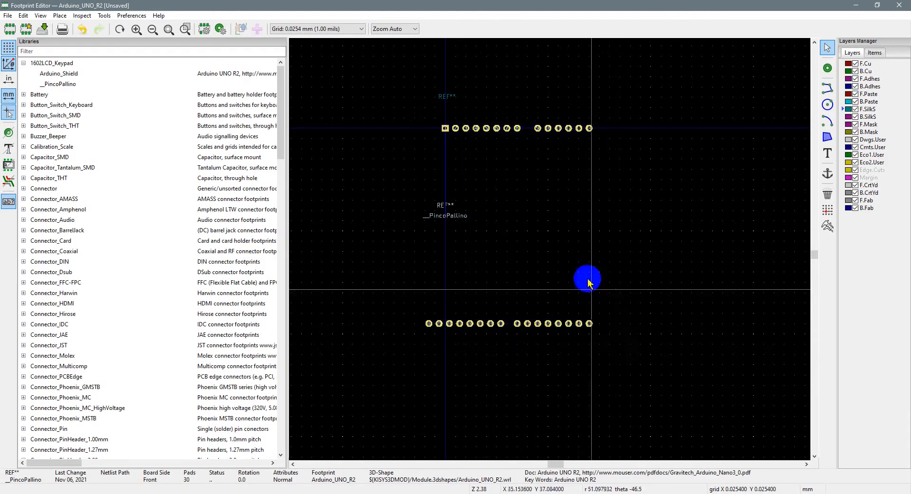
pyautogui.rightClick(573, 133)
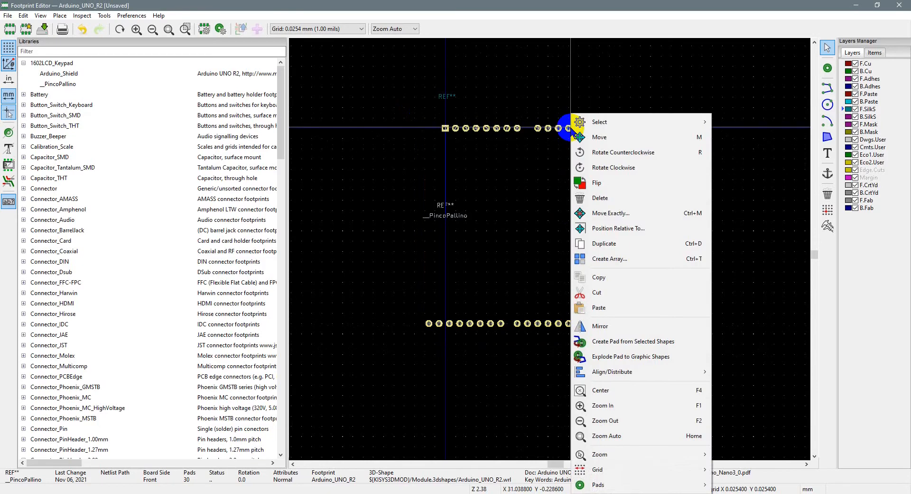
pyautogui.click(599, 190)
# Select both flipped pad rows with their texts and move them so the square pad sits below and left of the origin
pyautogui.scroll(1, 525, 142)
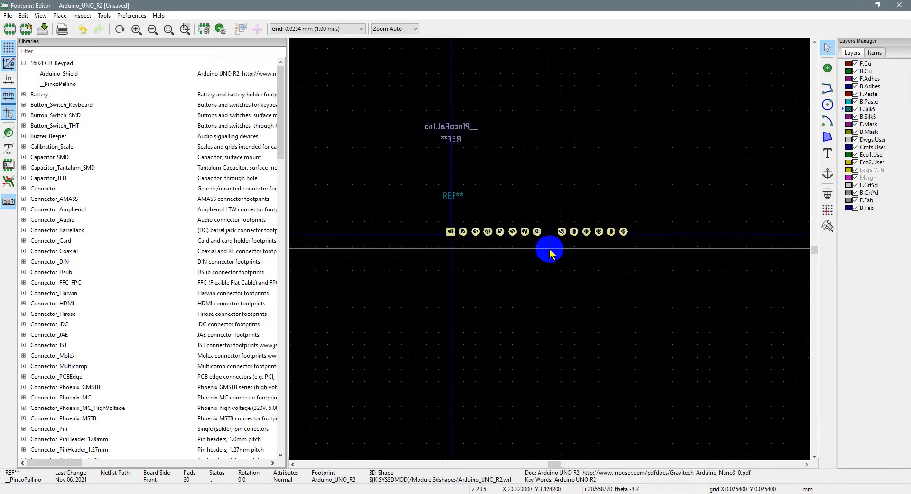
pyautogui.scroll(-3, 550, 251)
pyautogui.moveTo(483, 111); pyautogui.dragTo(593, 256)
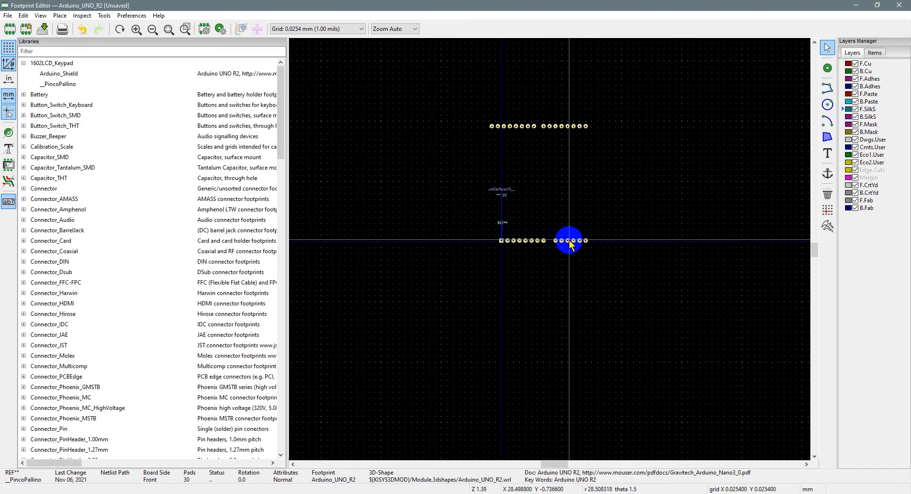
pyautogui.moveTo(569, 241); pyautogui.dragTo(522, 321)
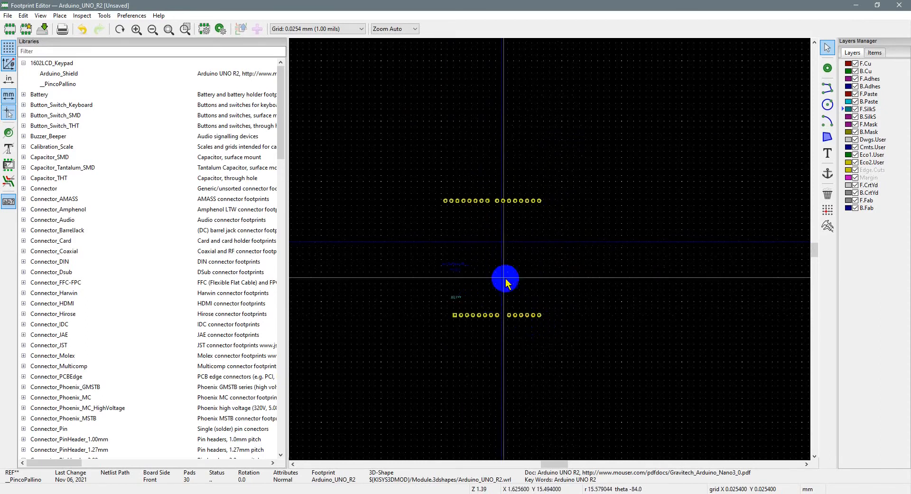
# Flip the __PincoPallino value text to the front and move the silkscreen REF** reference above the upper pad row
pyautogui.click(457, 268)
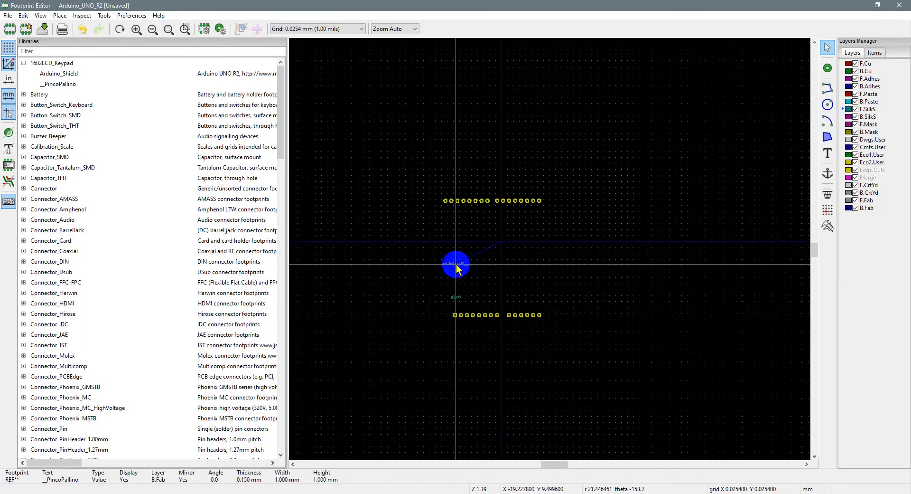
pyautogui.rightClick(457, 265)
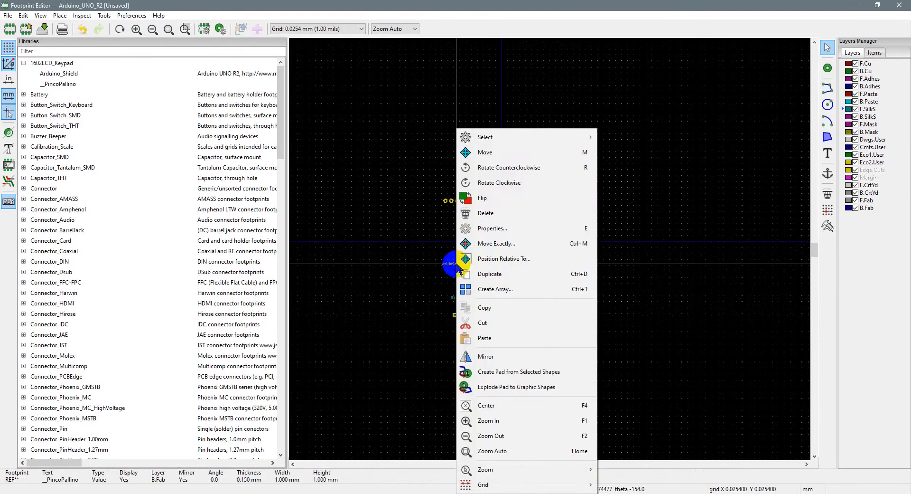
pyautogui.click(496, 189)
pyautogui.click(455, 298)
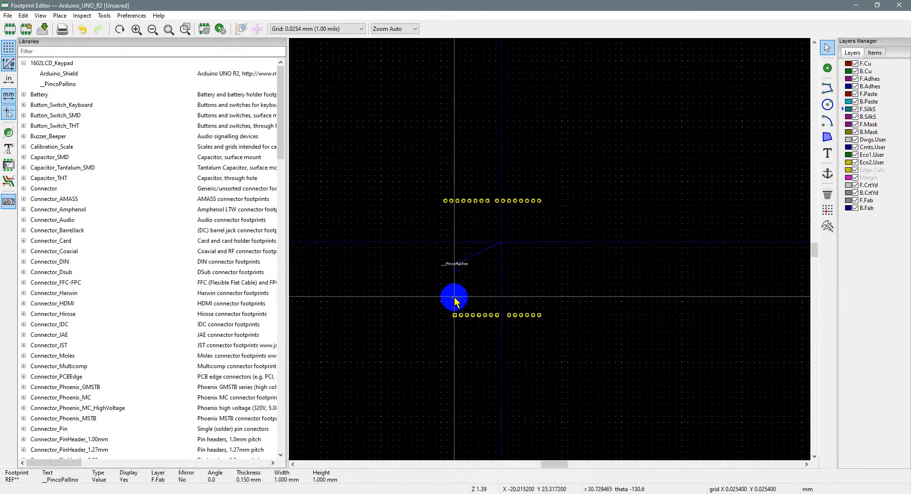
pyautogui.moveTo(456, 298); pyautogui.dragTo(488, 189)
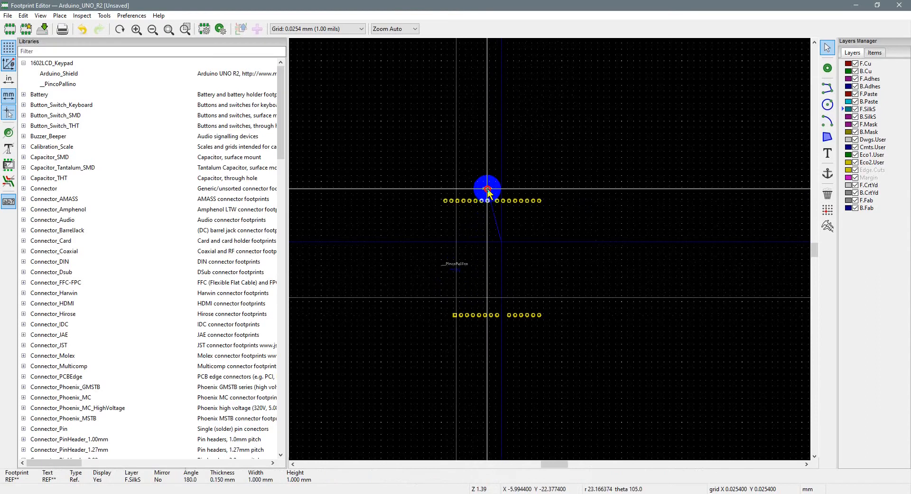
# Move the mirrored REF** text from below __PincoPallino to above the upper pad row and flip it to the front
pyautogui.scroll(2, 446, 200)
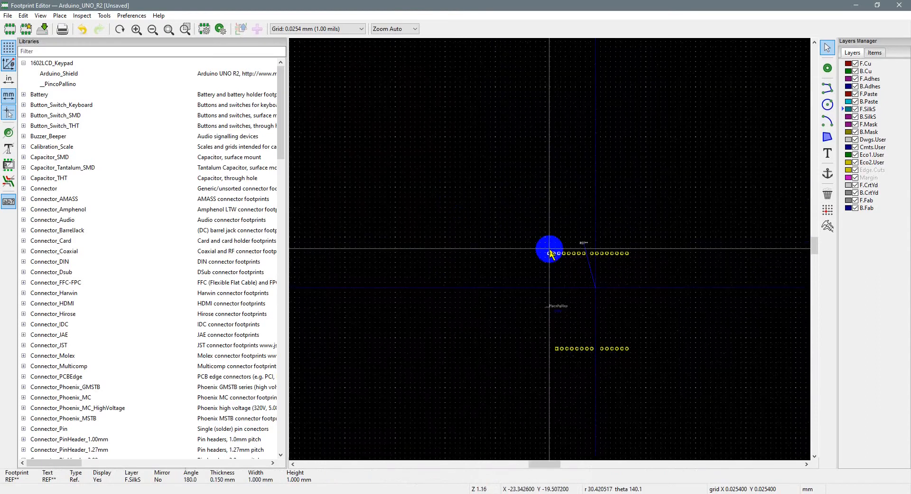
pyautogui.scroll(1, 603, 304)
pyautogui.moveTo(559, 325); pyautogui.dragTo(528, 295, button='middle')
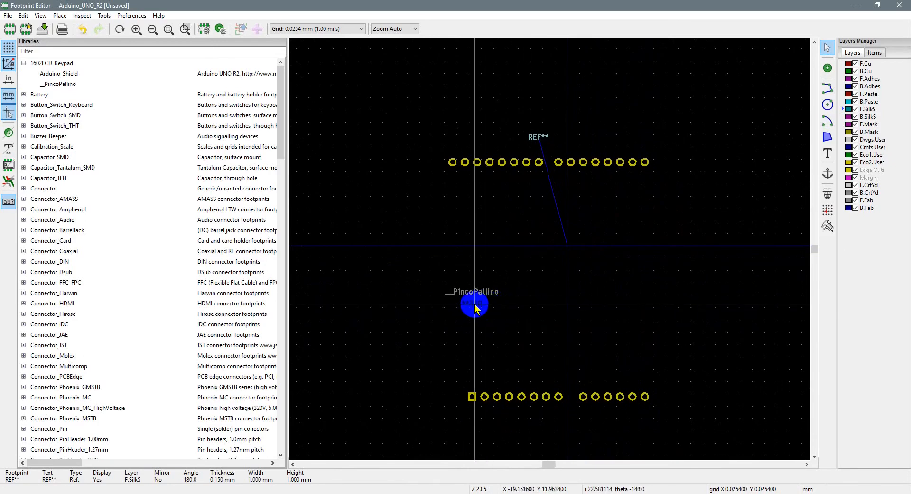
pyautogui.press('m')
pyautogui.press('f')
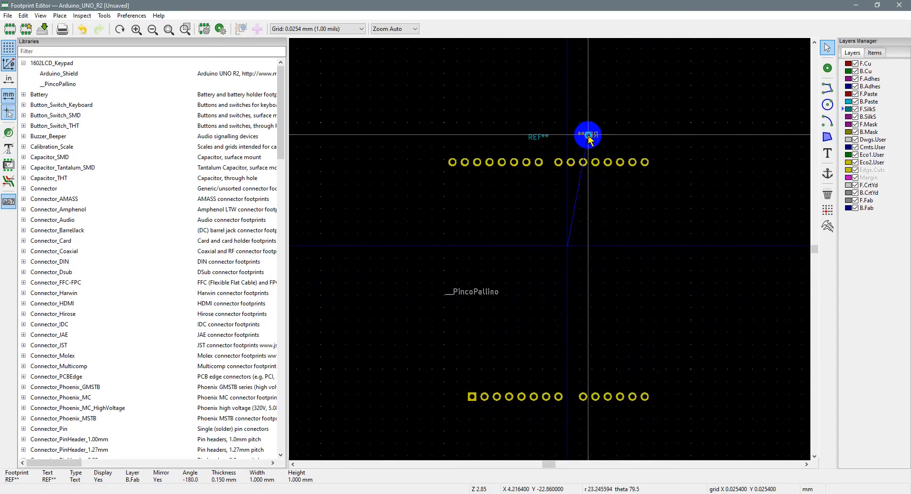
pyautogui.rightClick(588, 133)
pyautogui.click(612, 200)
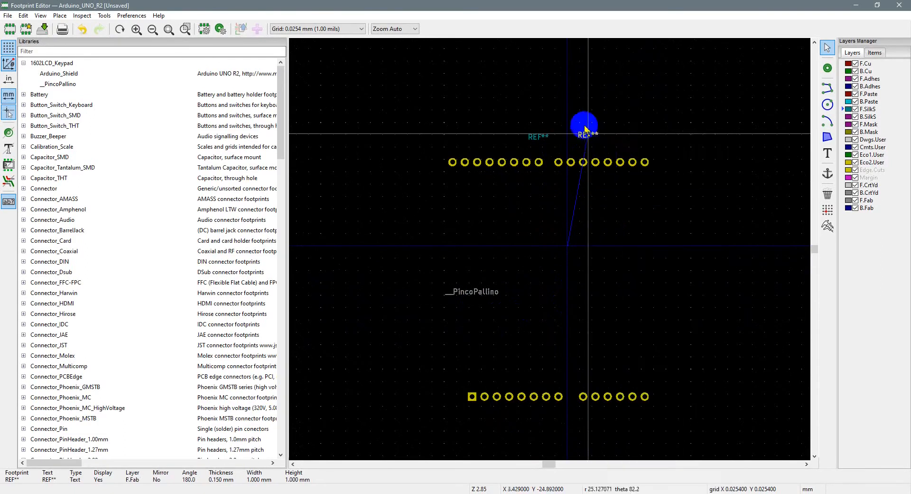
pyautogui.click(588, 136)
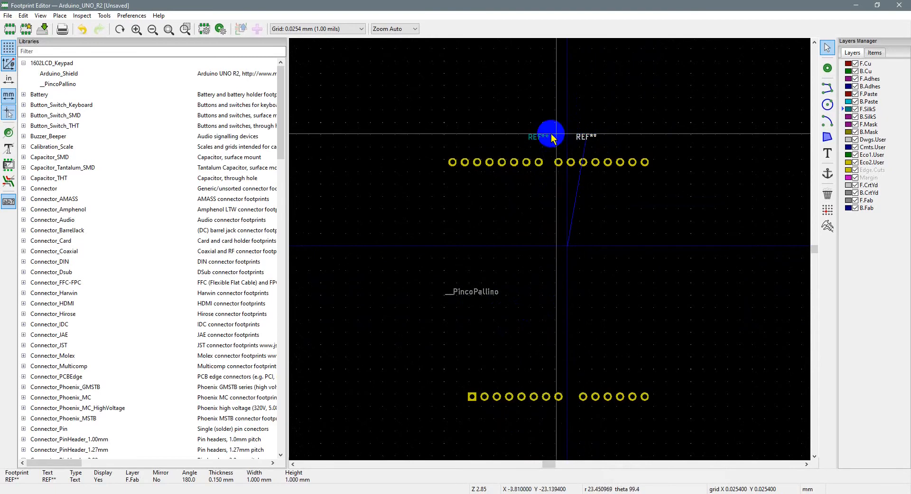
# Delete the duplicate REF** text beside the silkscreen reference and move the __PincoPallino text between the pad rows, under the remaining REF**
pyautogui.click(539, 134)
pyautogui.click(578, 138)
pyautogui.press('Delete')
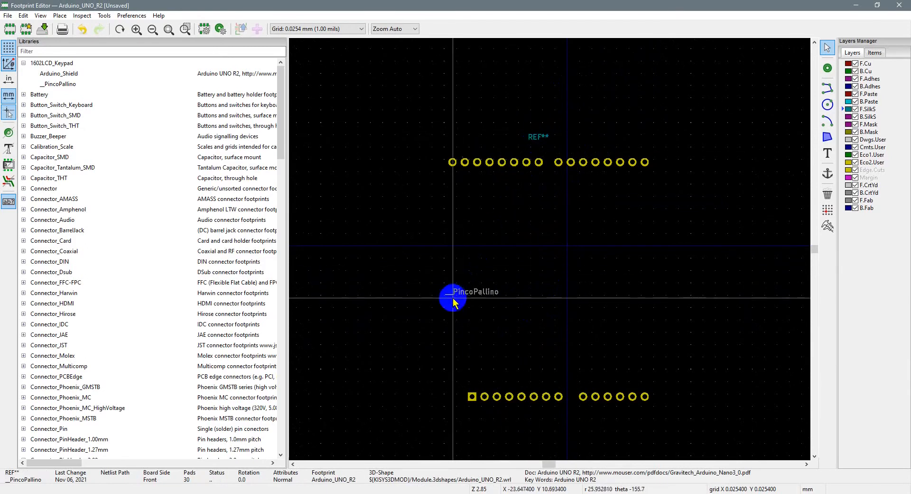
pyautogui.moveTo(471, 297); pyautogui.dragTo(544, 280)
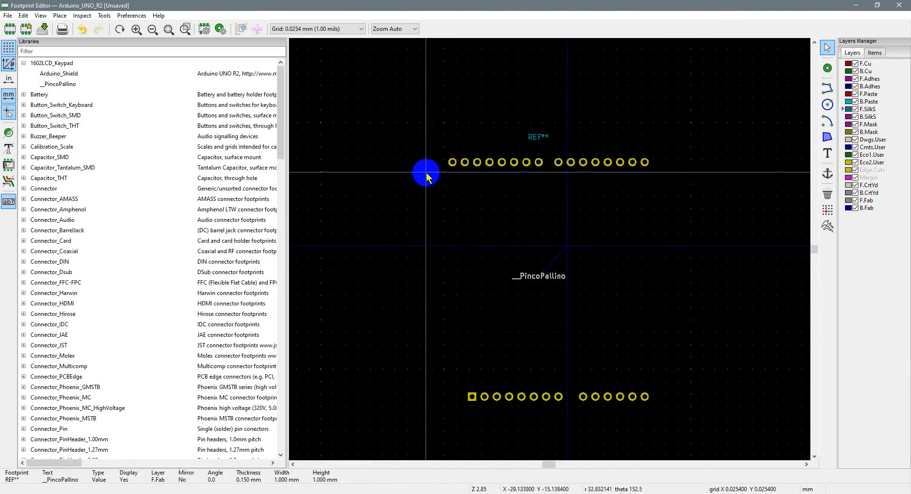
# Flip the __PincoPallino text to the back side and return it to the front
pyautogui.rightClick(546, 276)
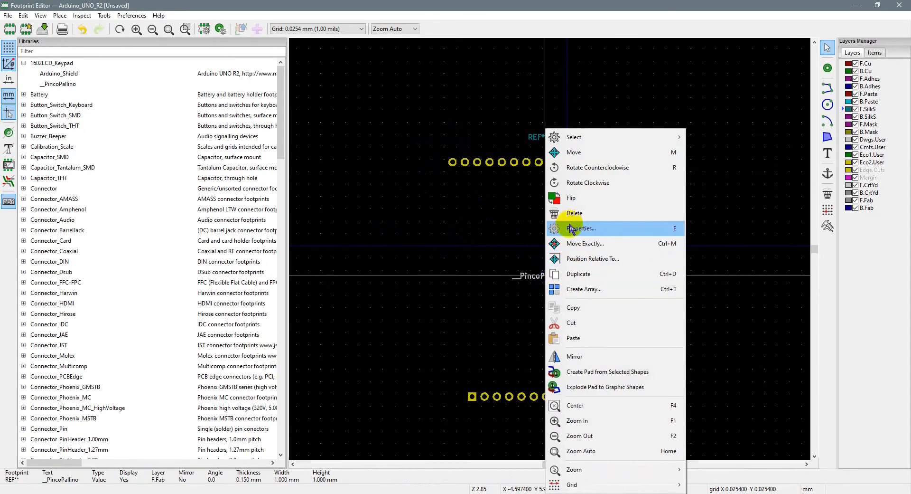
pyautogui.click(571, 198)
pyautogui.rightClick(548, 276)
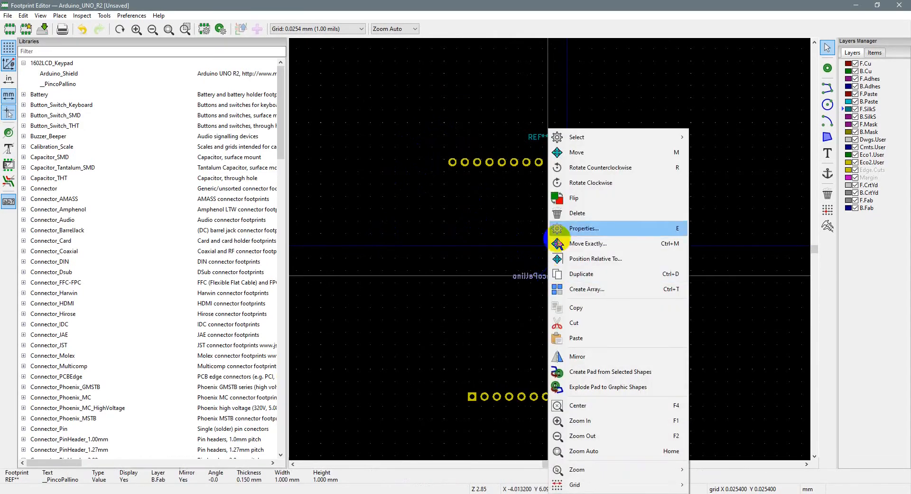
pyautogui.click(577, 199)
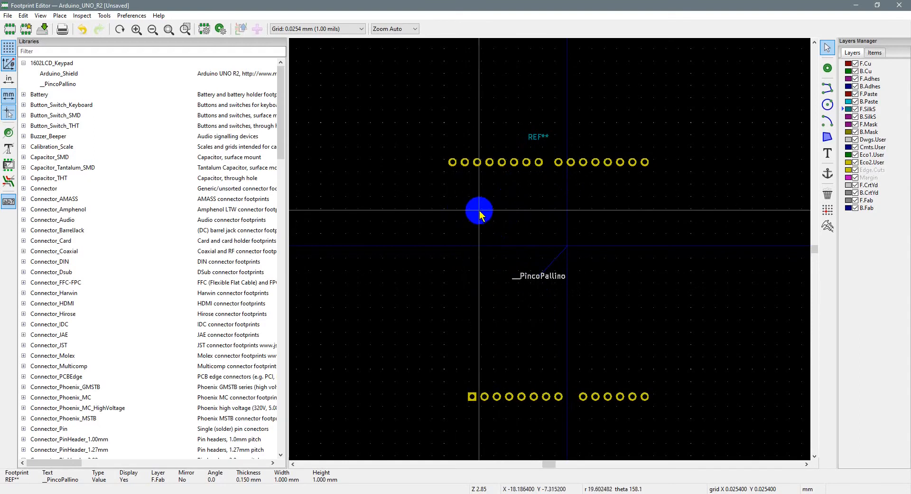
# Examine the pad numbering along the lower pad row, starting from the square pad
pyautogui.click(643, 397)
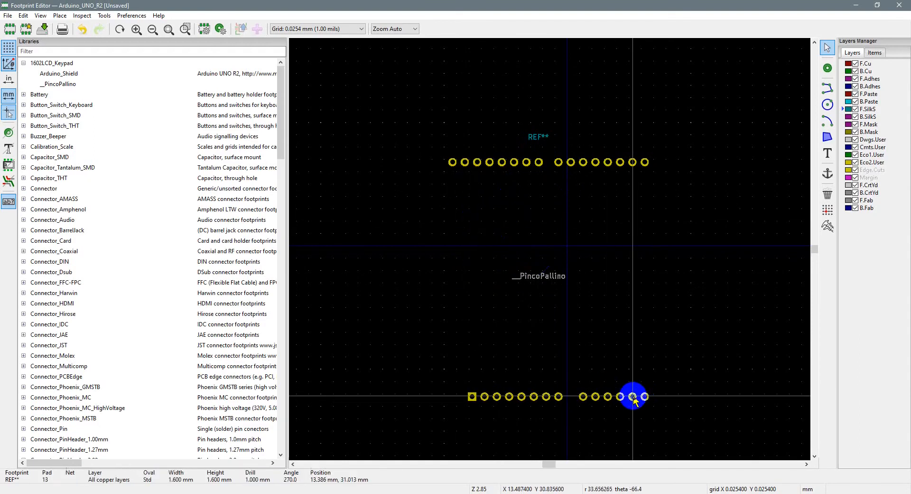
pyautogui.scroll(1, 634, 398)
pyautogui.scroll(2, 550, 255)
pyautogui.scroll(3, 549, 255)
pyautogui.scroll(-5, 550, 255)
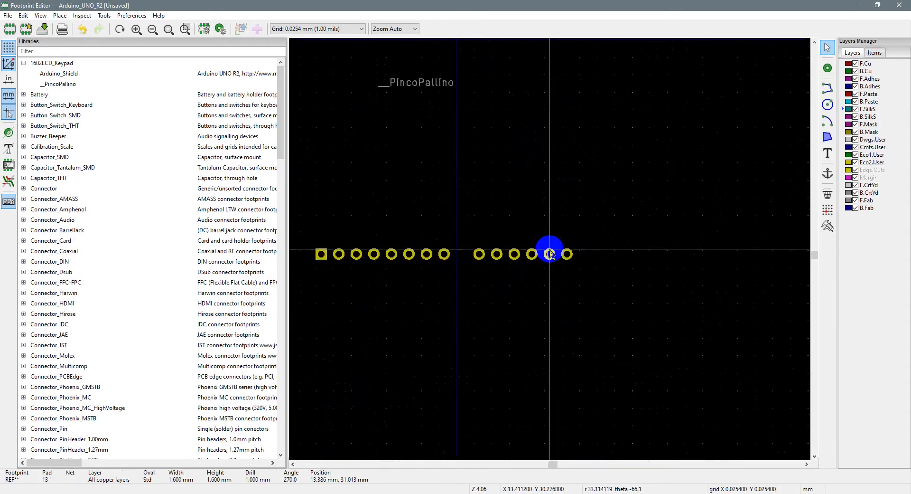
pyautogui.scroll(4, 551, 255)
pyautogui.moveTo(361, 172); pyautogui.dragTo(686, 173, button='middle')
pyautogui.scroll(-1, 494, 201)
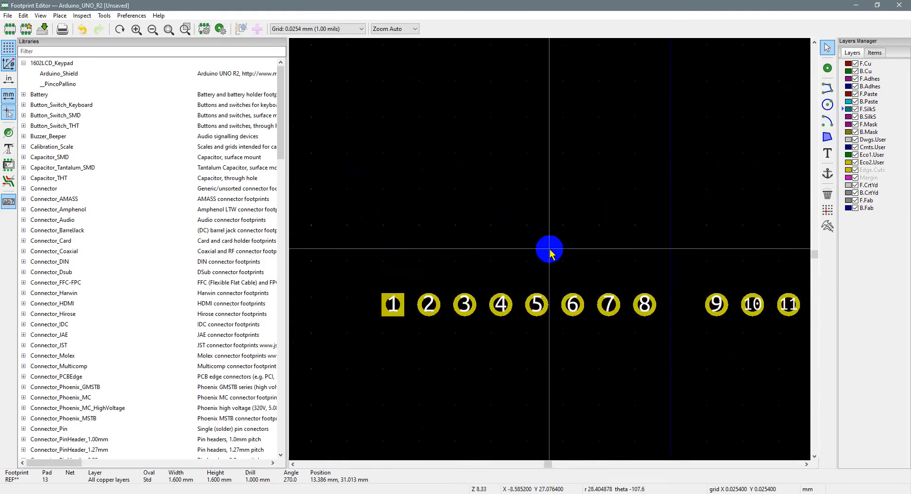
pyautogui.scroll(-2, 551, 254)
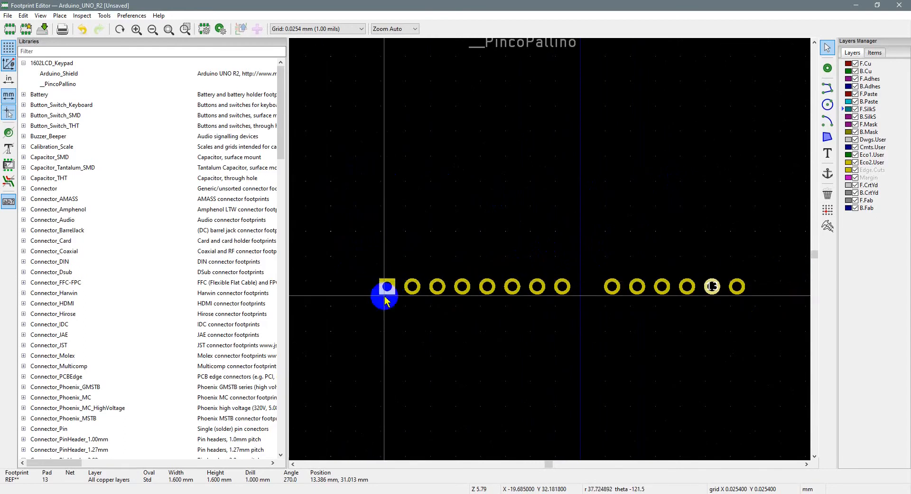
pyautogui.click(693, 263)
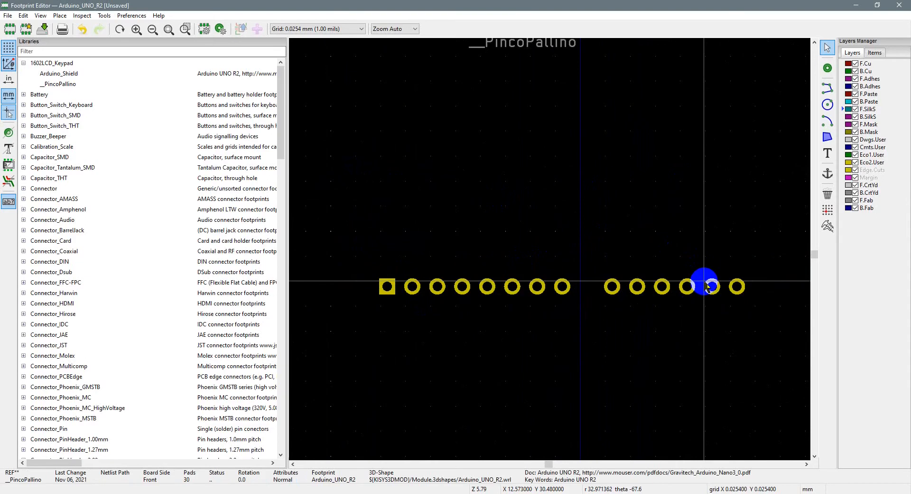
pyautogui.scroll(1, 551, 253)
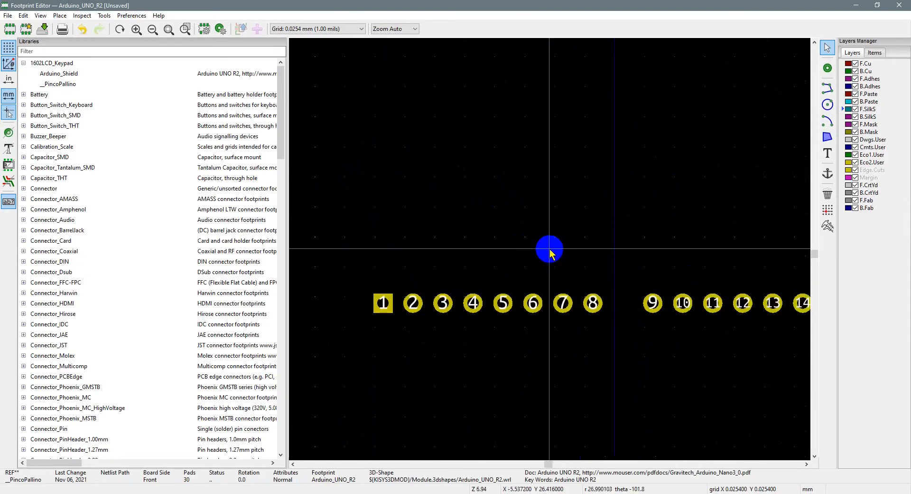
pyautogui.scroll(-5, 553, 223)
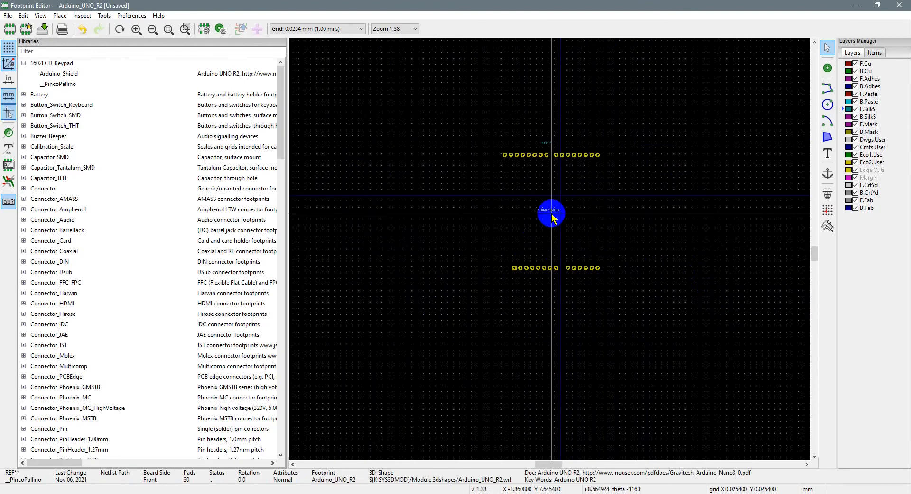
pyautogui.moveTo(549, 195)
pyautogui.mouseDown(button='middle')
pyautogui.moveTo(447, 218)
pyautogui.moveTo(473, 216)
pyautogui.mouseUp(button='middle')
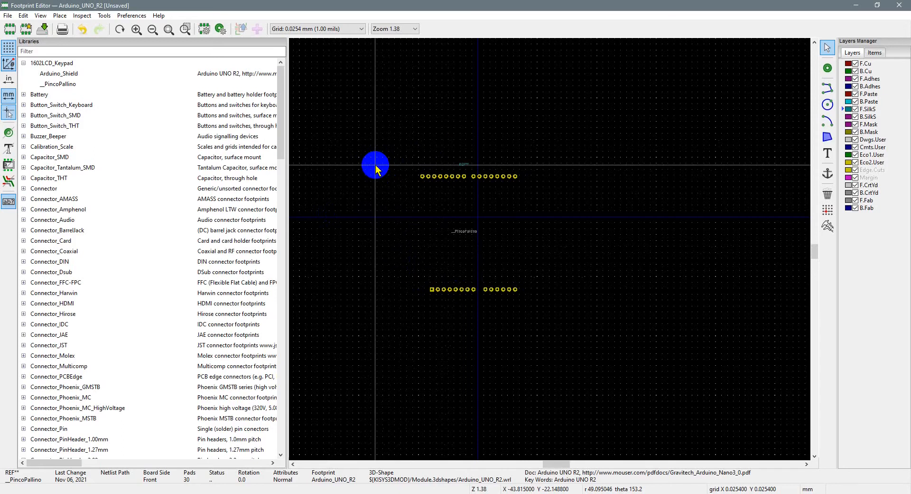
pyautogui.moveTo(397, 203); pyautogui.dragTo(451, 205, button='middle')
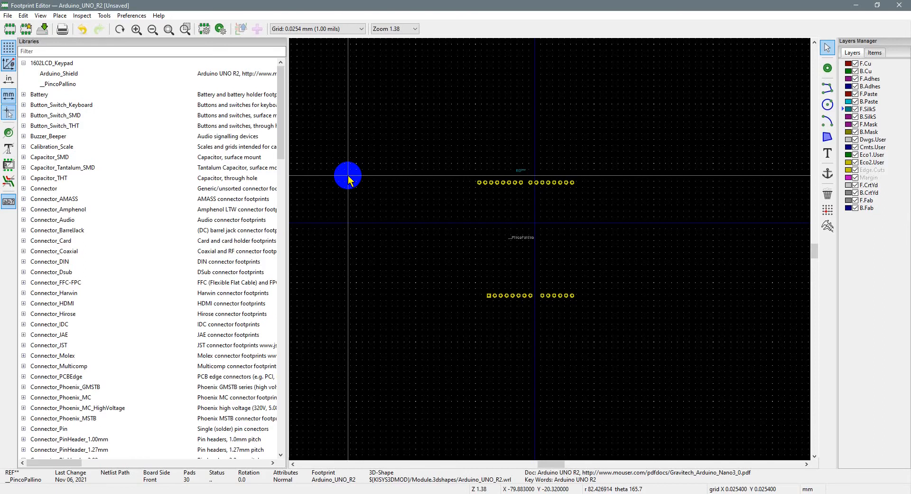
pyautogui.click(8, 17)
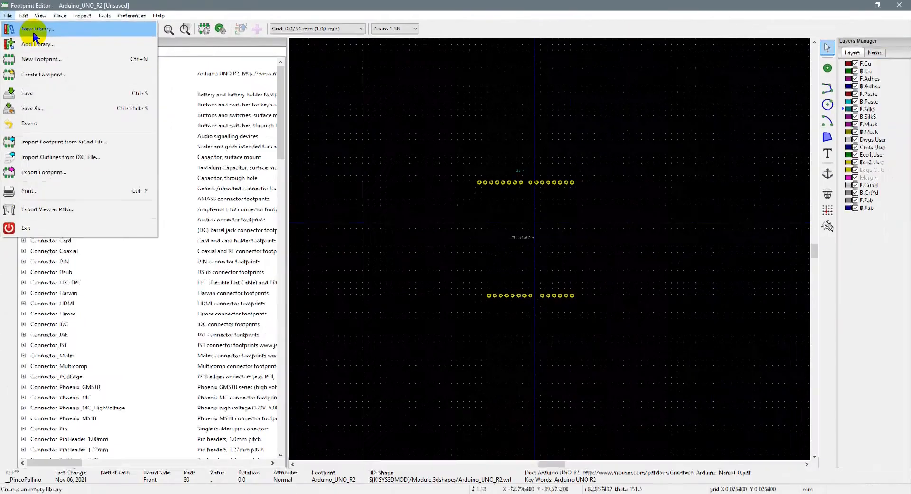
pyautogui.click(427, 95)
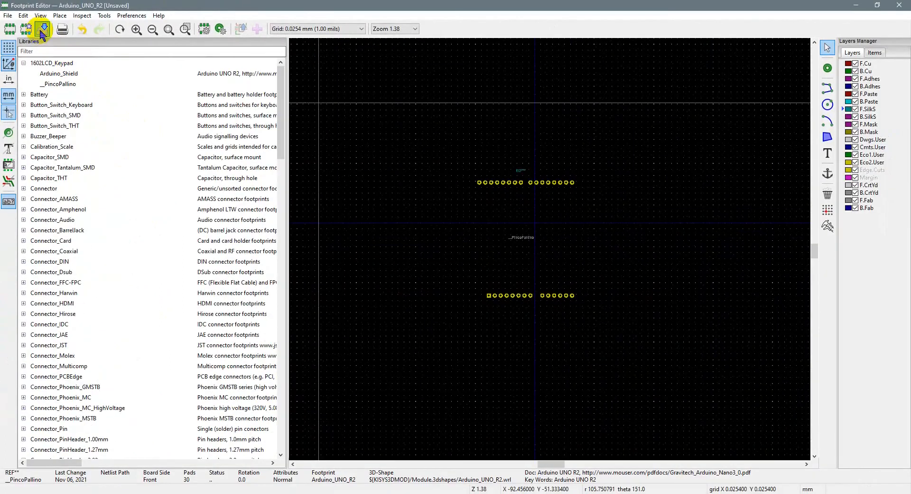
# Save the footprint as PincoPallino in the 1602LCD_Keypad library
pyautogui.click(42, 30)
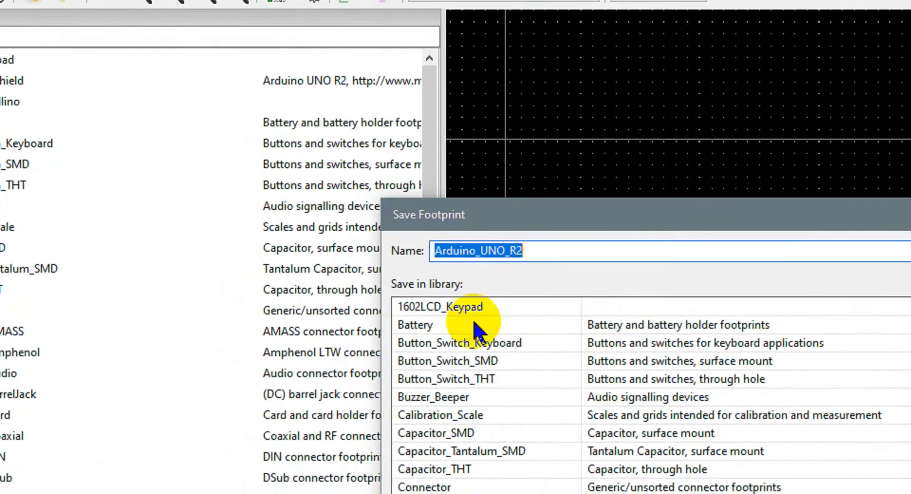
pyautogui.click(498, 307)
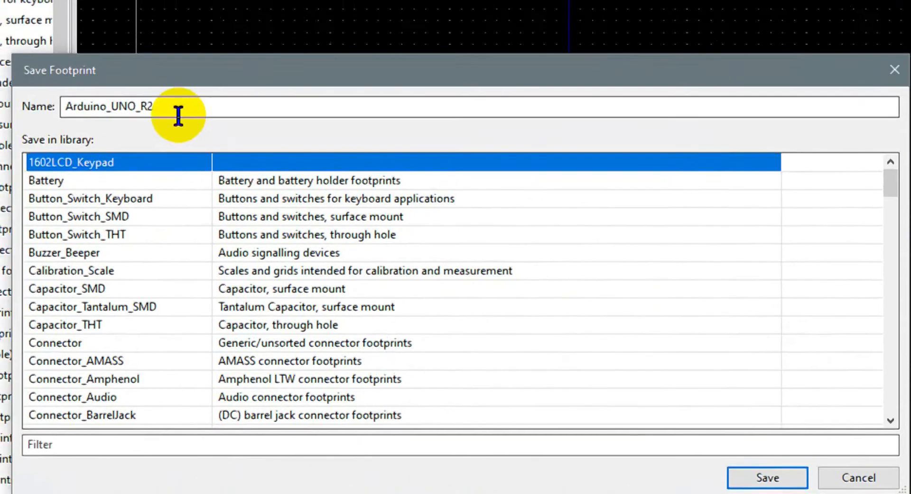
pyautogui.doubleClick(91, 4)
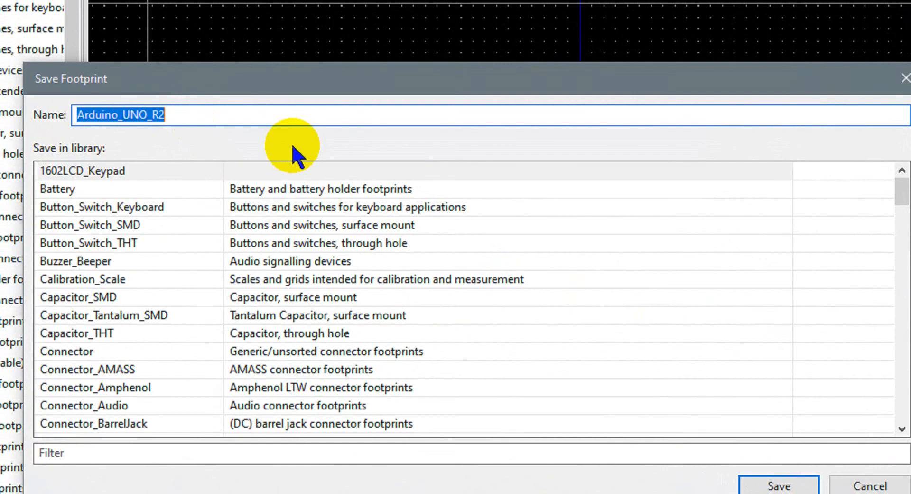
pyautogui.write('Pinco')
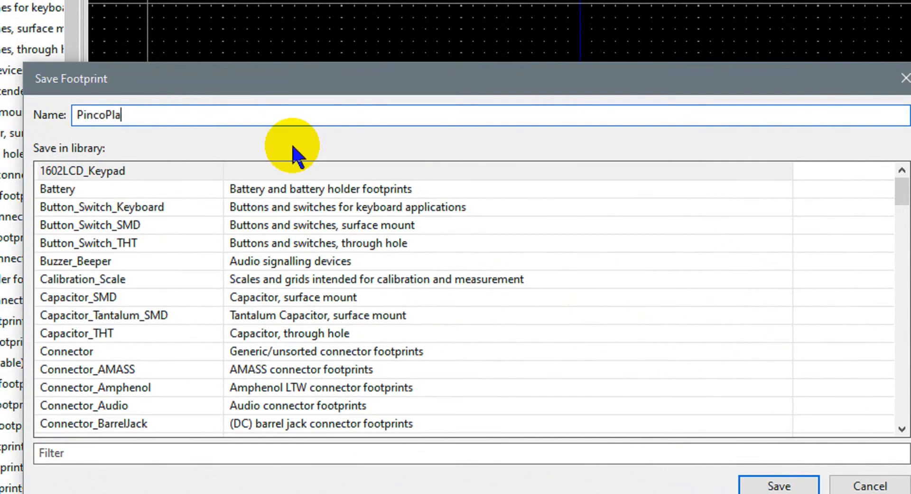
pyautogui.write('Pallino')
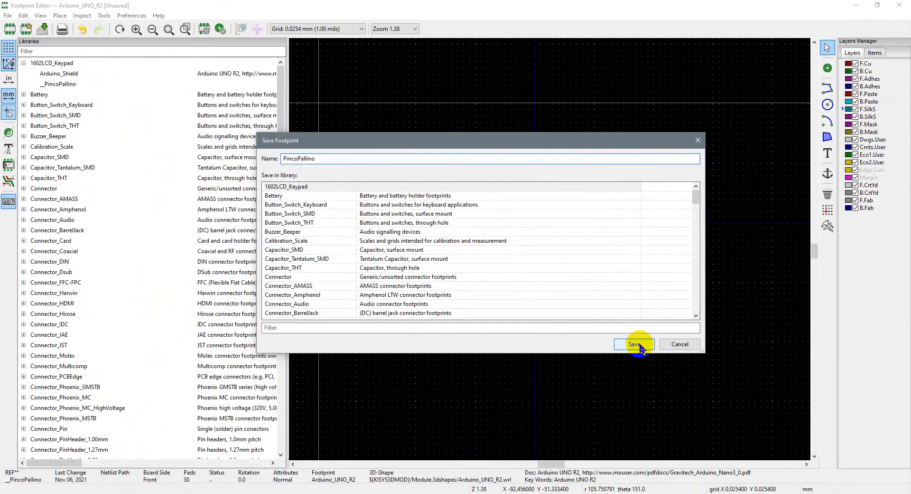
pyautogui.click(639, 347)
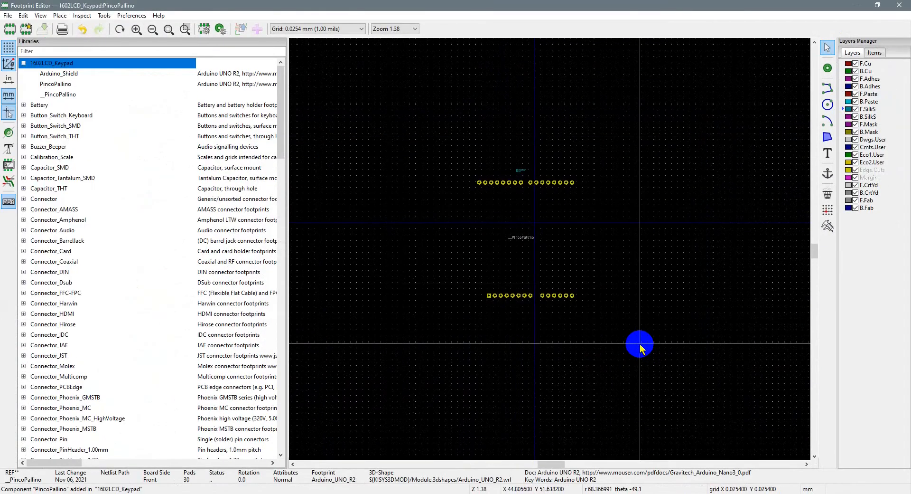
# Open the PincoPallino and __PincoPallino footprints of the 1602LCD_Keypad library in turn to compare their contents
pyautogui.click(56, 84)
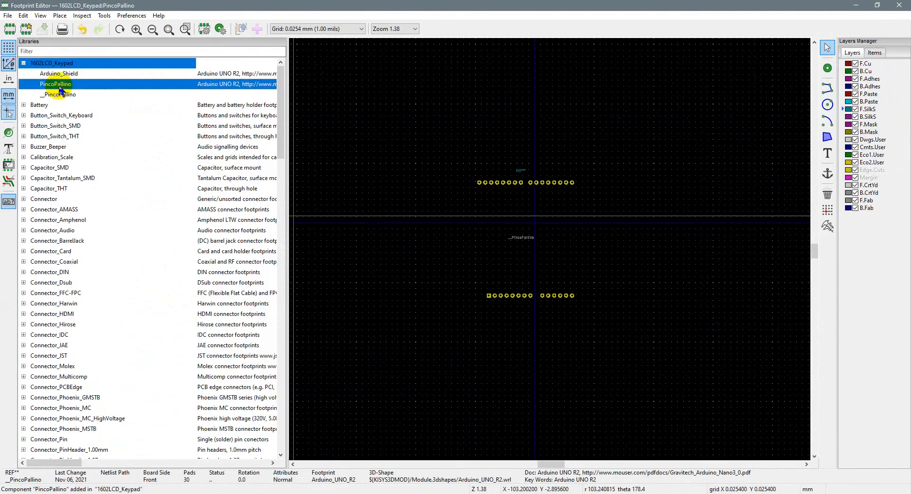
pyautogui.click(63, 95)
pyautogui.doubleClick(63, 95)
pyautogui.doubleClick(55, 84)
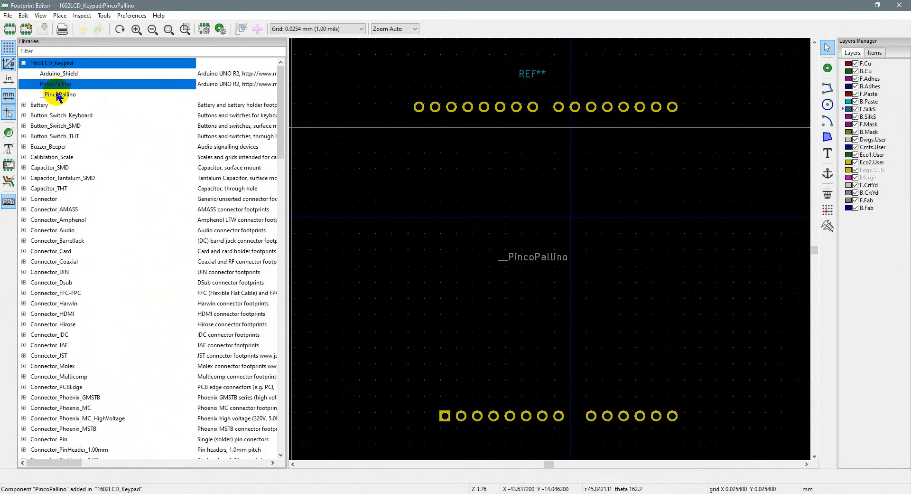
pyautogui.click(57, 95)
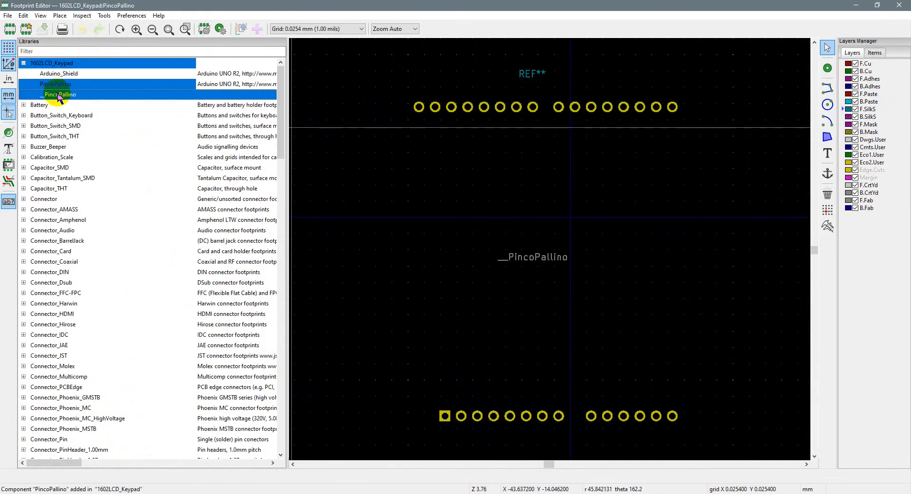
pyautogui.doubleClick(58, 94)
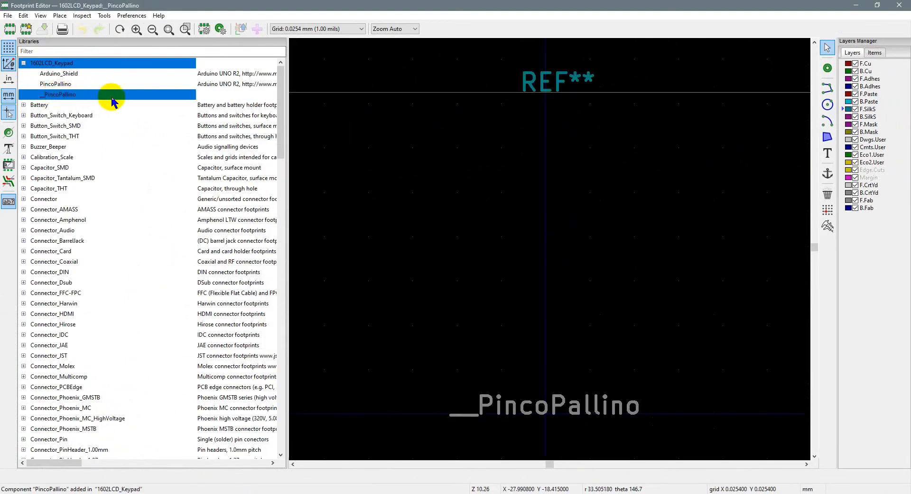
# Delete the __PincoPallino footprint from the 1602LCD_Keypad library
pyautogui.rightClick(67, 96)
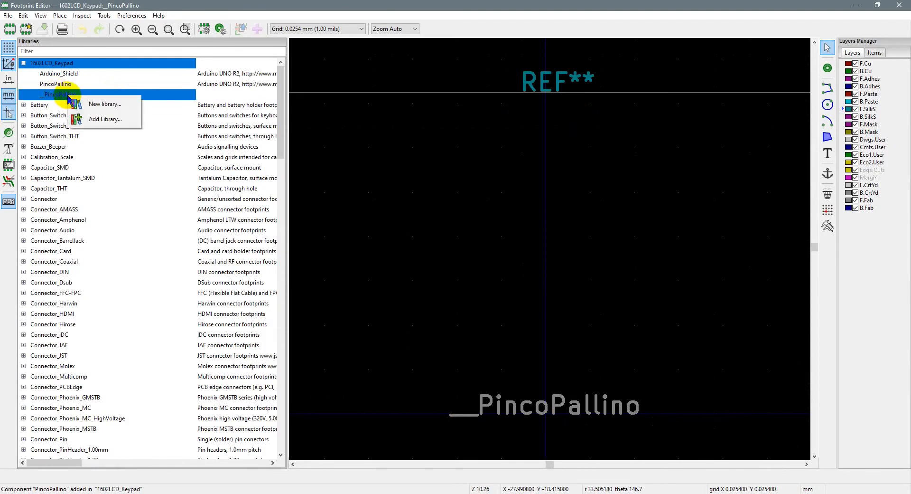
pyautogui.click(49, 95)
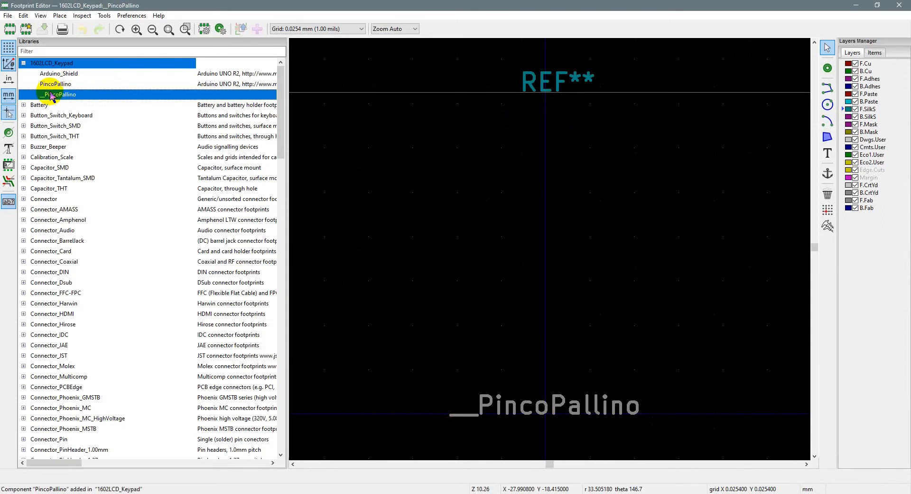
pyautogui.rightClick(45, 93)
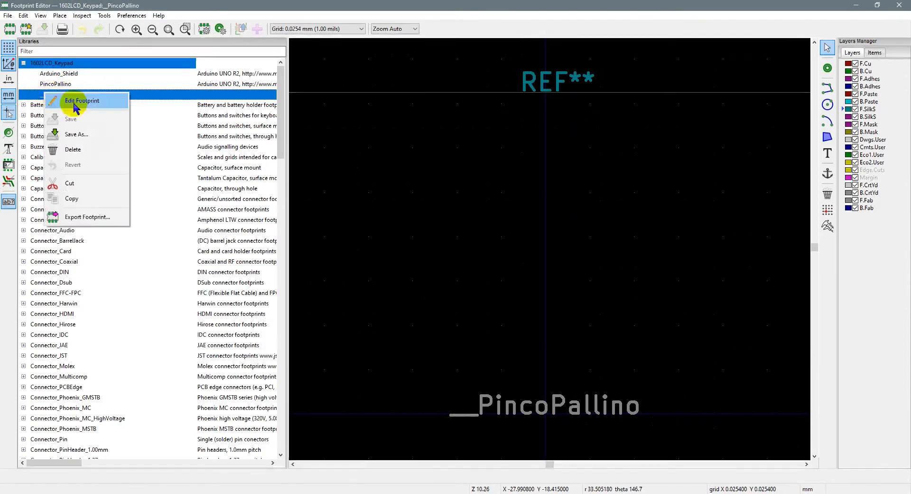
pyautogui.click(76, 150)
pyautogui.click(489, 252)
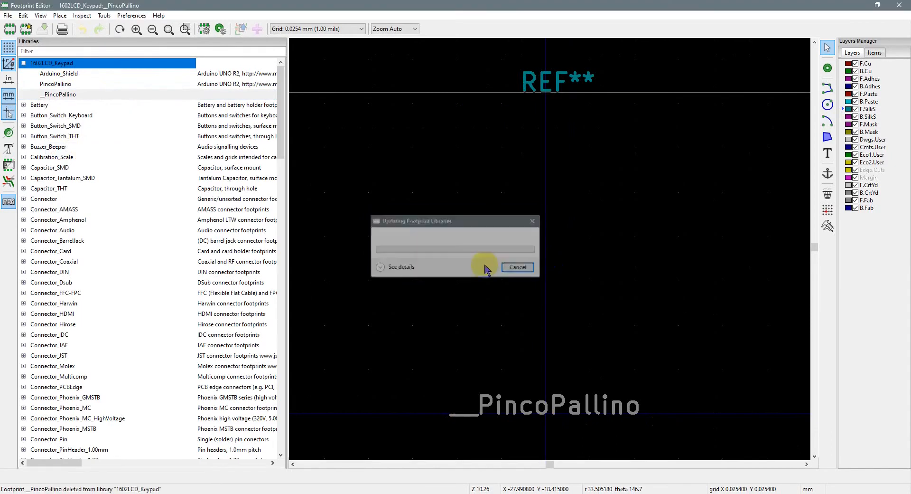
# Open the PincoPallino footprint from the 1602LCD_Keypad library and view all its pads
pyautogui.click(53, 84)
pyautogui.doubleClick(54, 84)
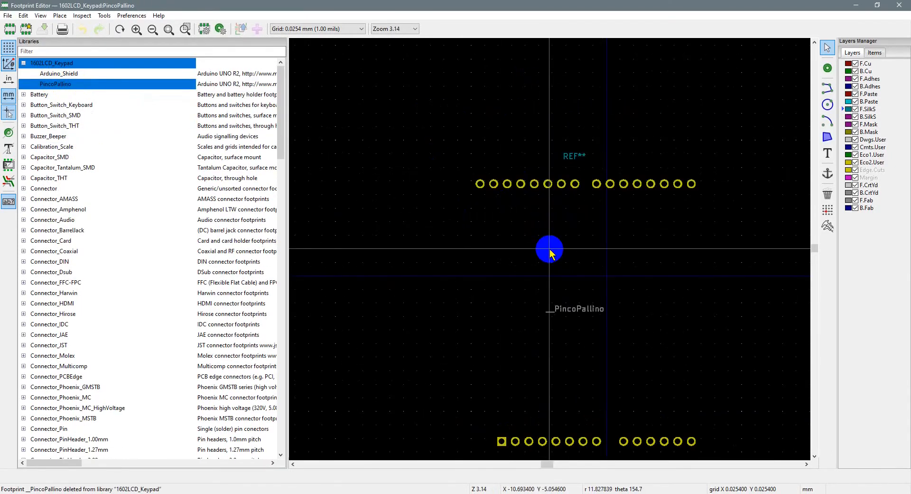
pyautogui.moveTo(594, 299); pyautogui.dragTo(543, 219, button='middle')
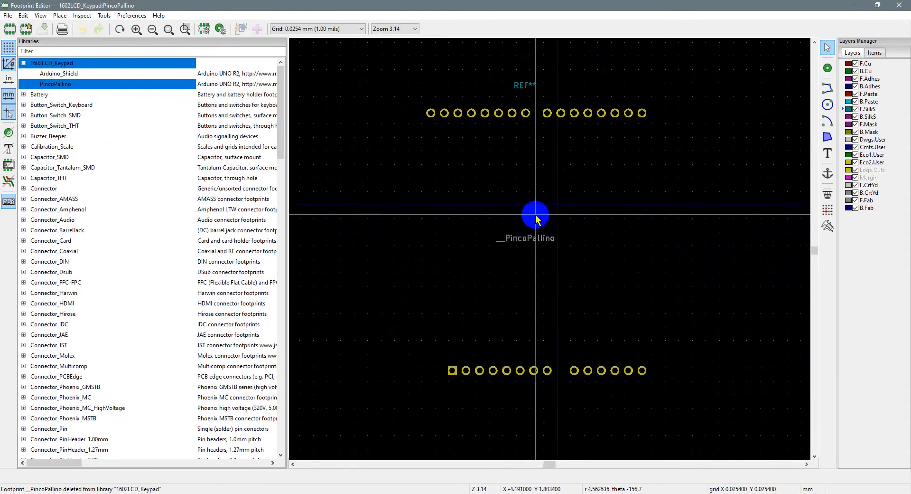
pyautogui.press('Home')
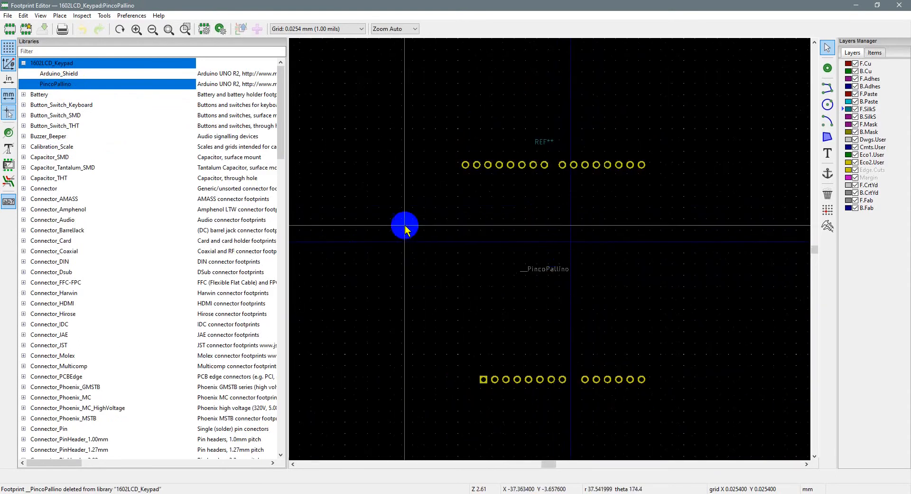
# Open the Arduino_Shield footprint and measure the width of its outer rectangle from the right edge to the left edge
pyautogui.click(59, 76)
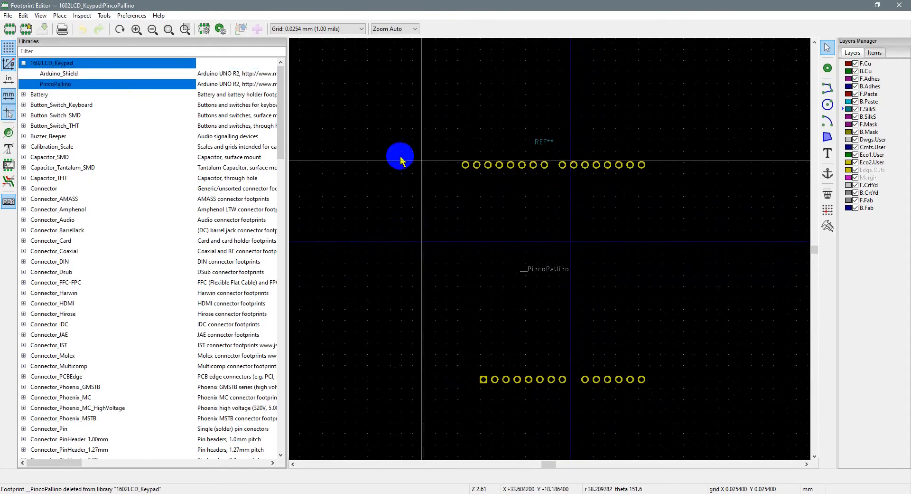
pyautogui.click(71, 74)
pyautogui.doubleClick(71, 76)
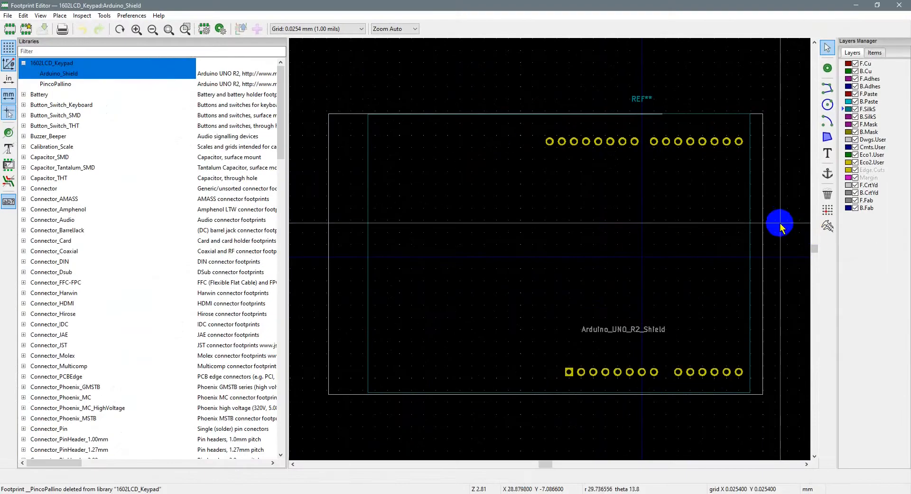
pyautogui.click(829, 227)
pyautogui.moveTo(763, 222); pyautogui.dragTo(344, 221)
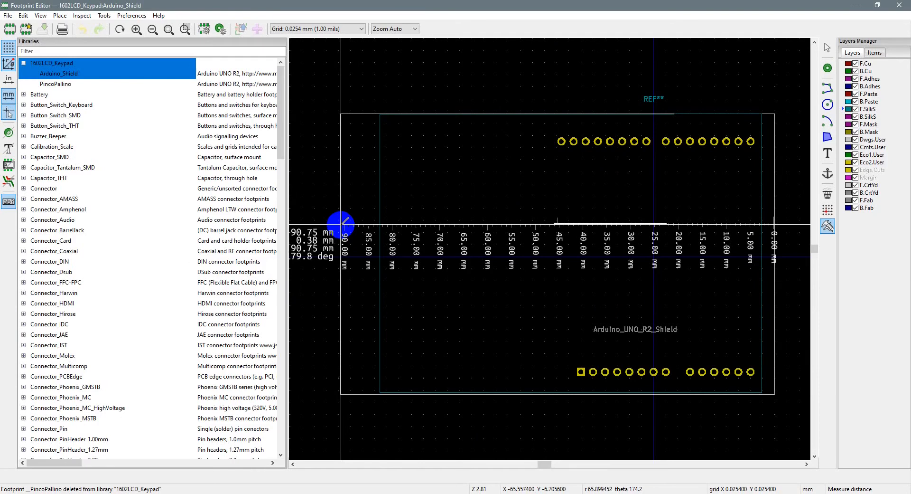
pyautogui.moveTo(345, 221); pyautogui.dragTo(345, 220)
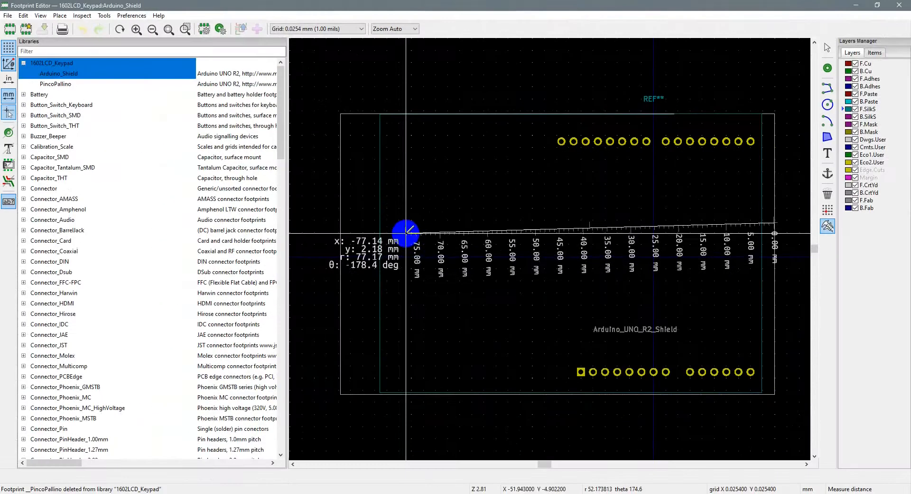
# Measure vertically down from the upper edge of the Arduino_Shield outline to check its height
pyautogui.click(372, 234)
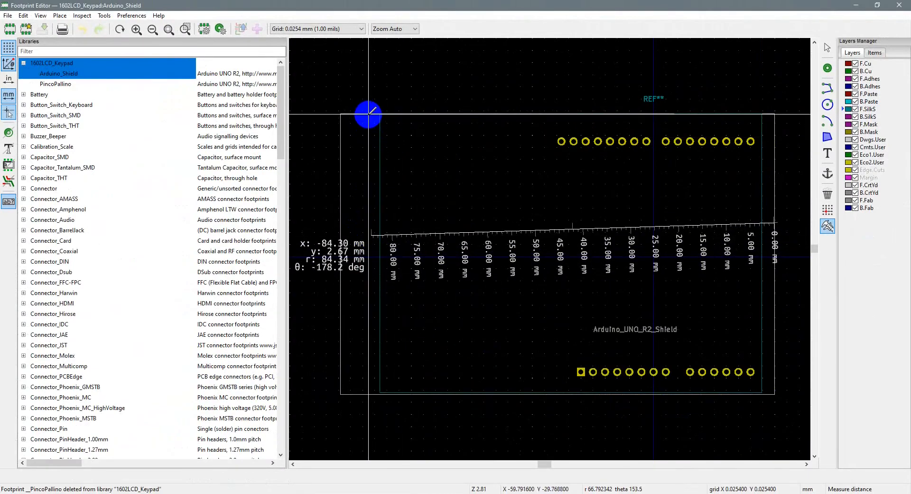
pyautogui.click(368, 114)
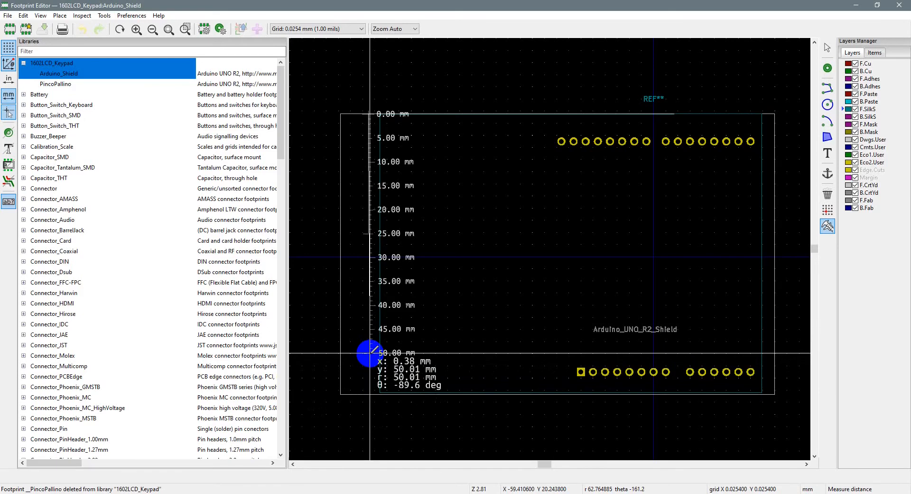
pyautogui.keyDown('ctrl'); pyautogui.scroll(-2, 374, 354); pyautogui.keyUp('ctrl')
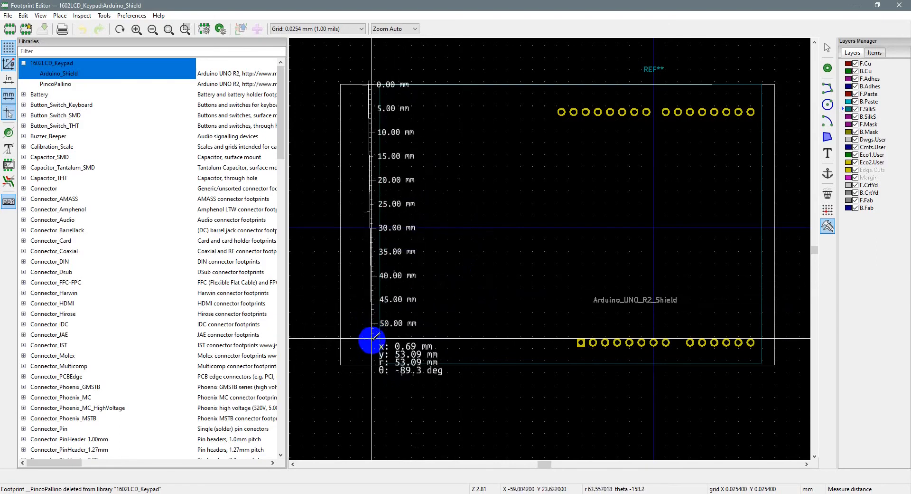
pyautogui.press('Escape')
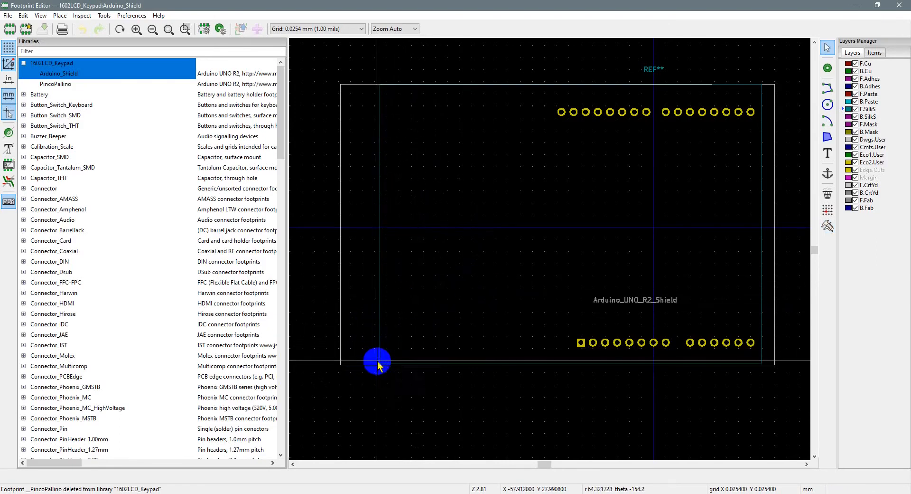
# Reopen the PincoPallino footprint and measure a horizontal distance above the upper pad row, starting near the vertical axis
pyautogui.doubleClick(52, 84)
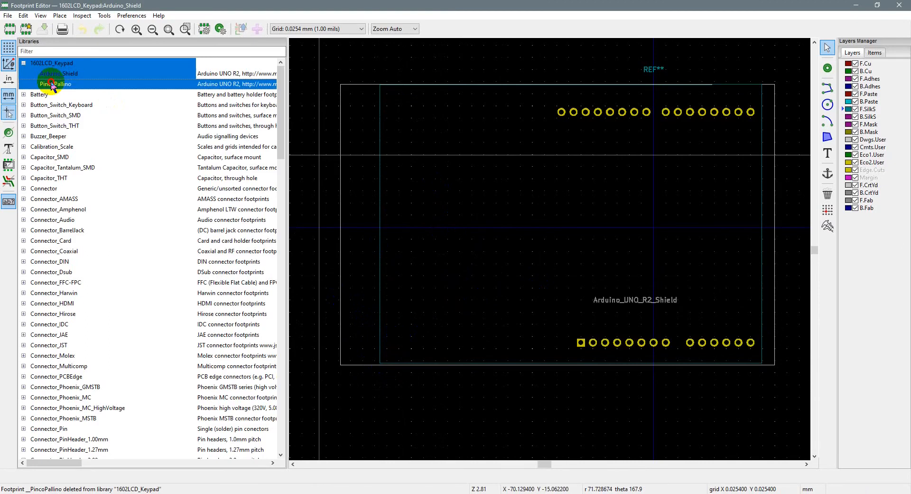
pyautogui.scroll(-3, 429, 230)
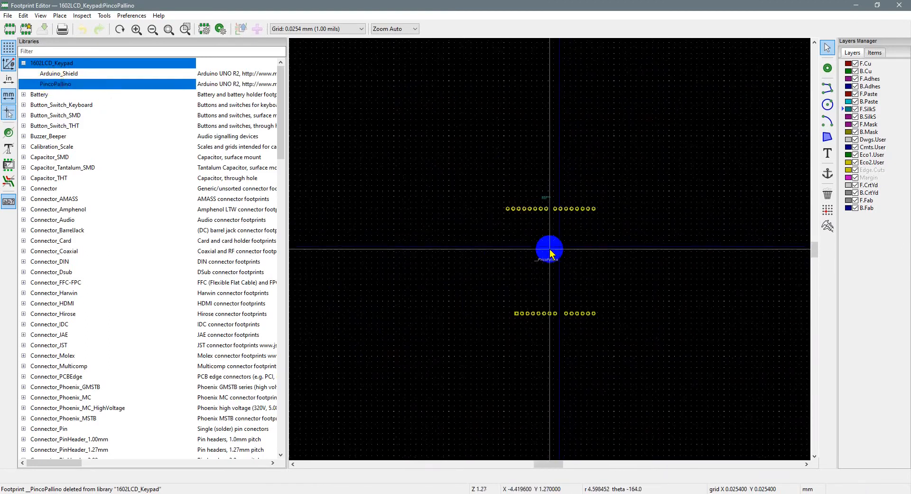
pyautogui.scroll(2, 550, 249)
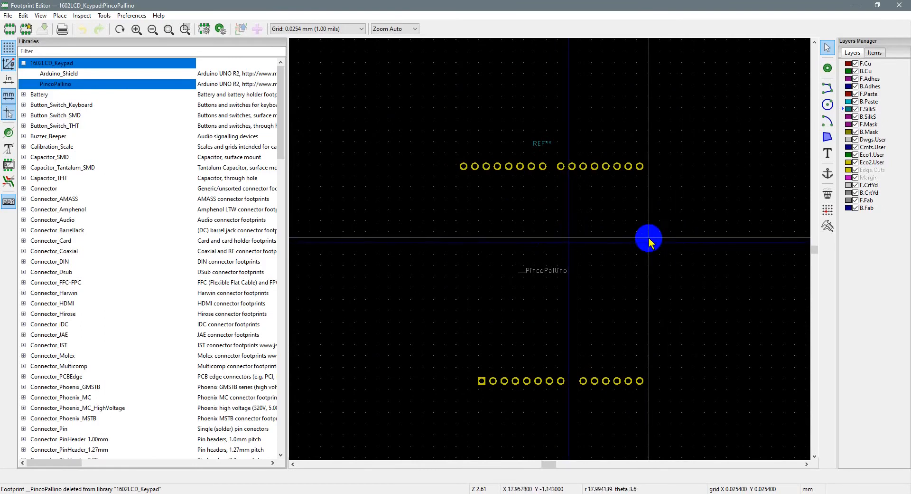
pyautogui.scroll(-1, 647, 238)
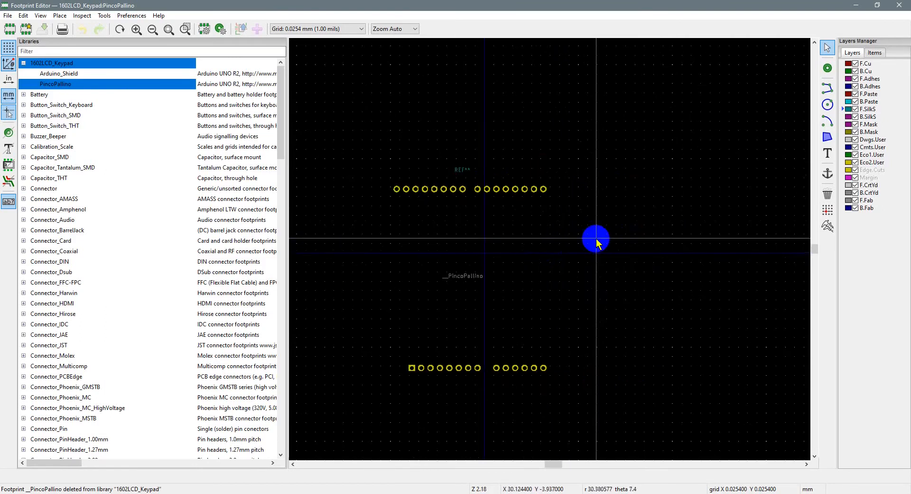
pyautogui.scroll(-1, 539, 239)
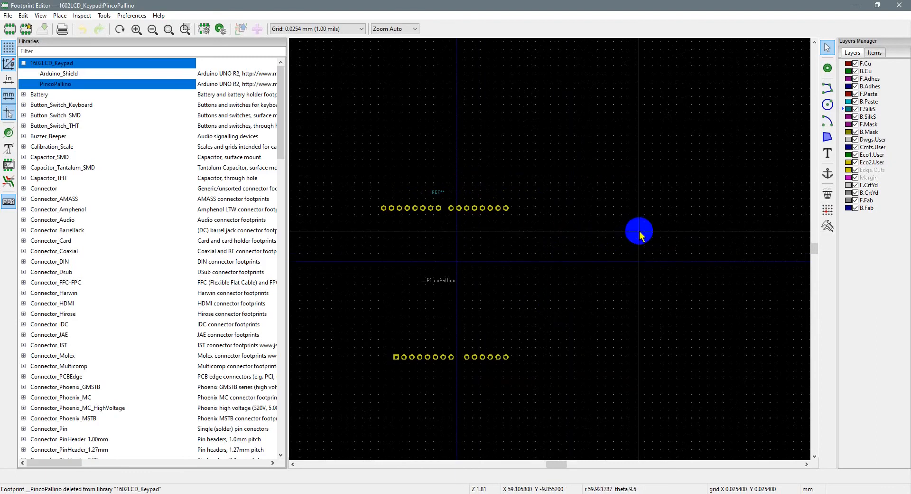
pyautogui.click(827, 227)
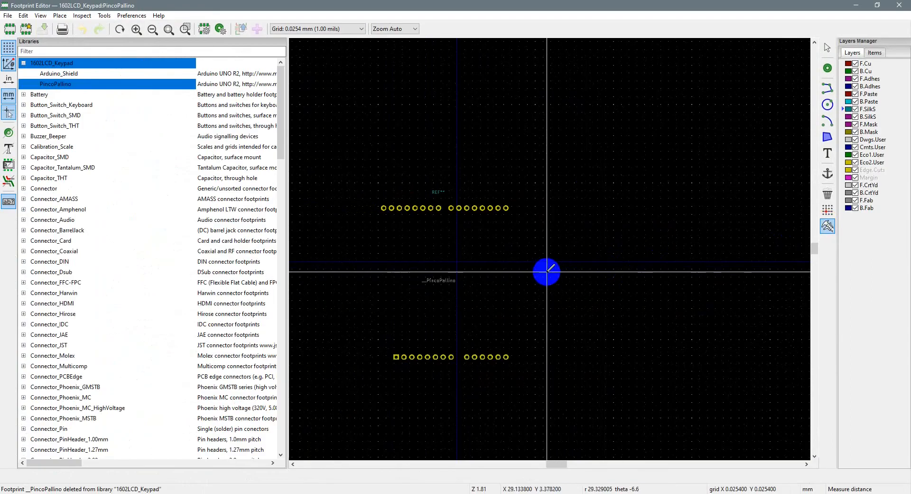
pyautogui.click(454, 158)
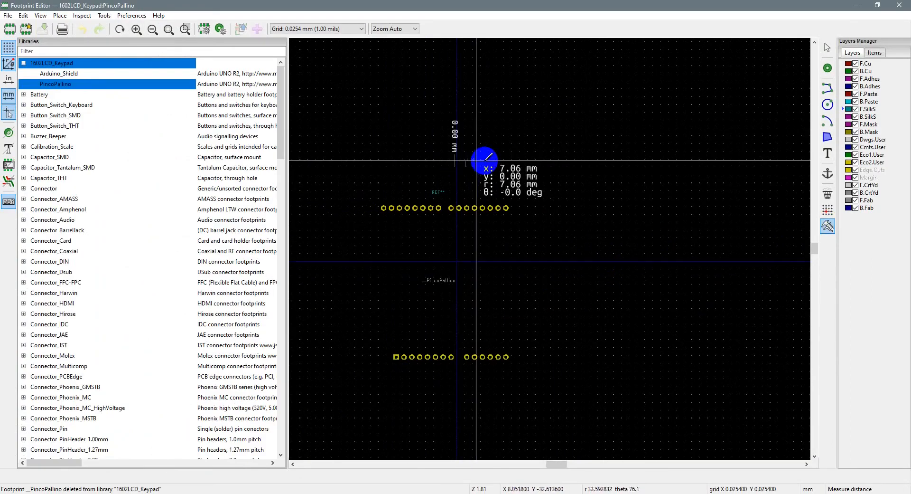
pyautogui.click(638, 160)
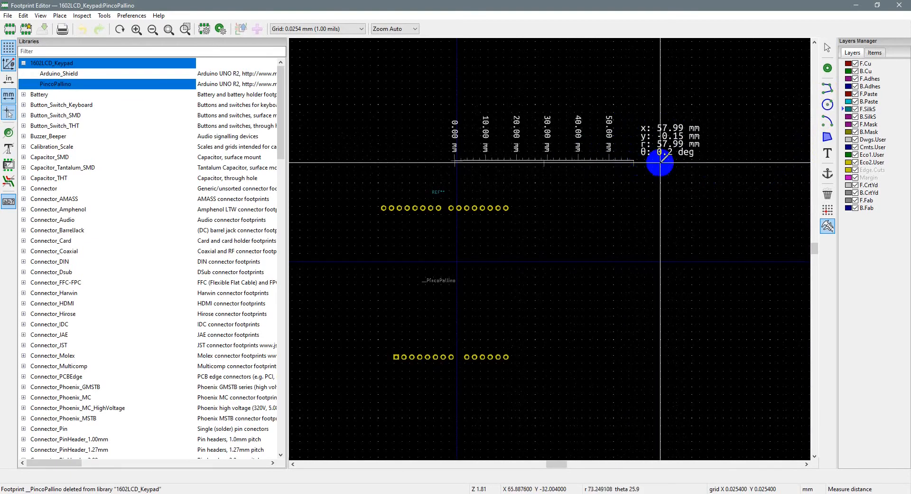
pyautogui.click(828, 89)
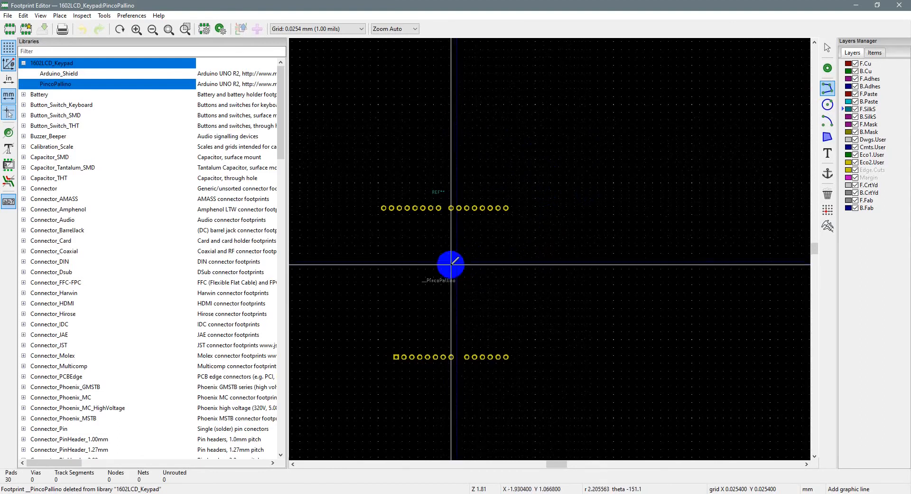
pyautogui.scroll(2, 458, 260)
pyautogui.scroll(-3, 551, 247)
pyautogui.moveTo(551, 247); pyautogui.dragTo(422, 206, button='middle')
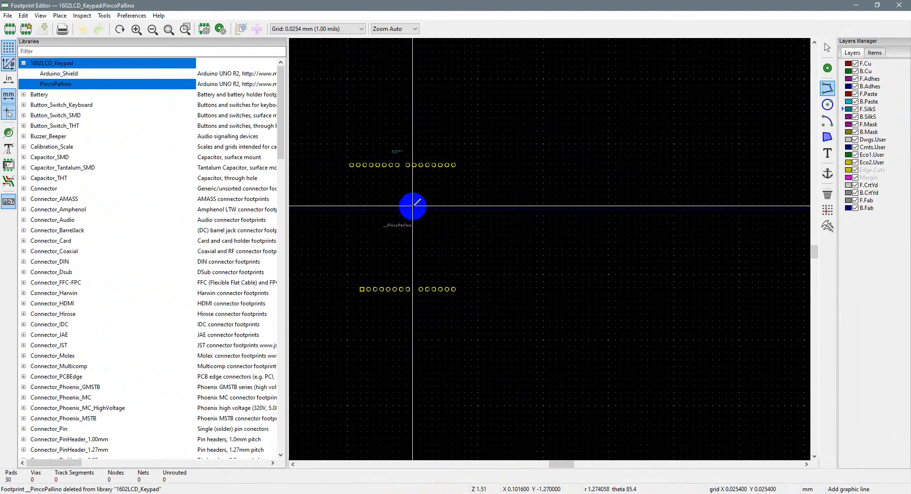
pyautogui.scroll(6, 412, 208)
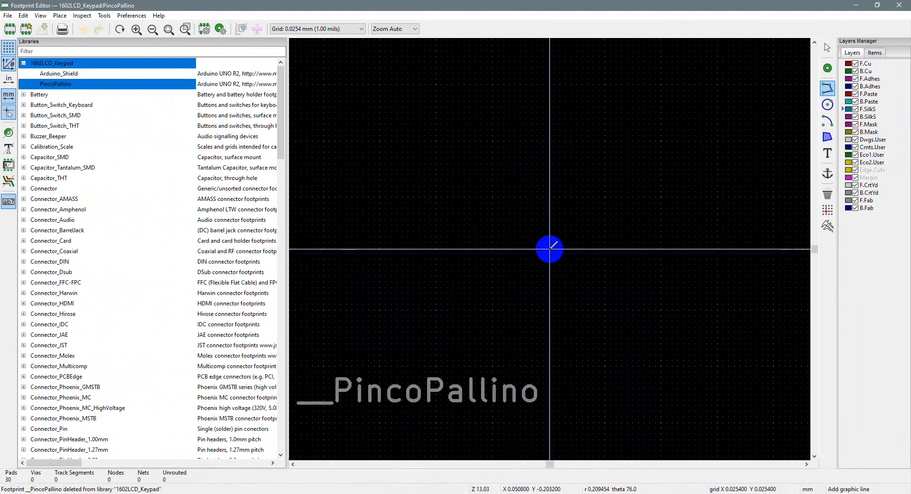
pyautogui.scroll(-3, 549, 248)
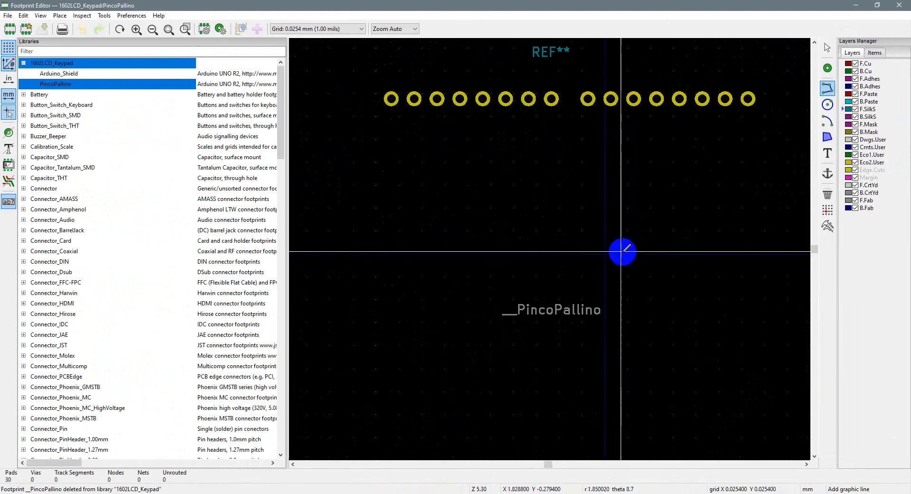
pyautogui.scroll(2, 605, 254)
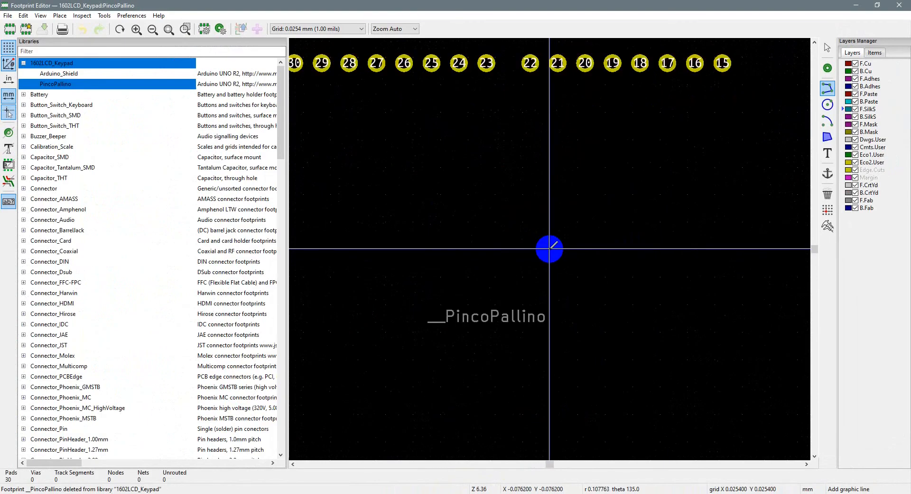
pyautogui.scroll(-3, 550, 248)
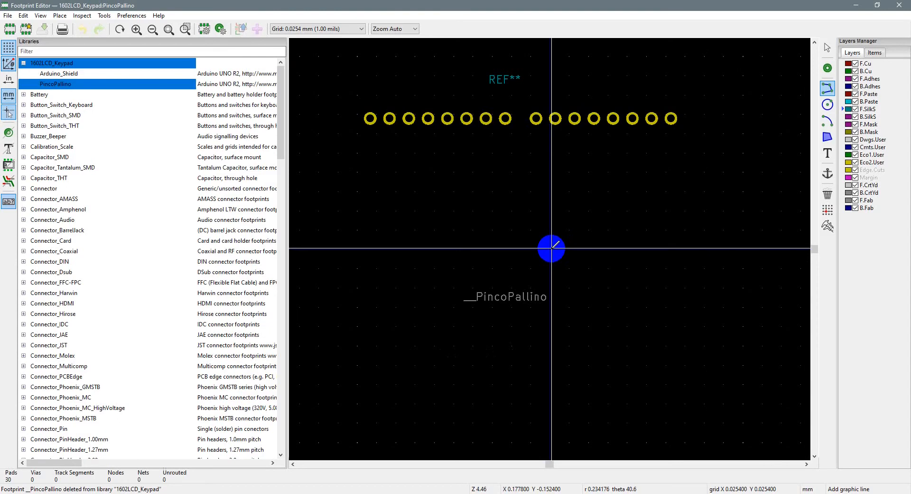
pyautogui.click(827, 138)
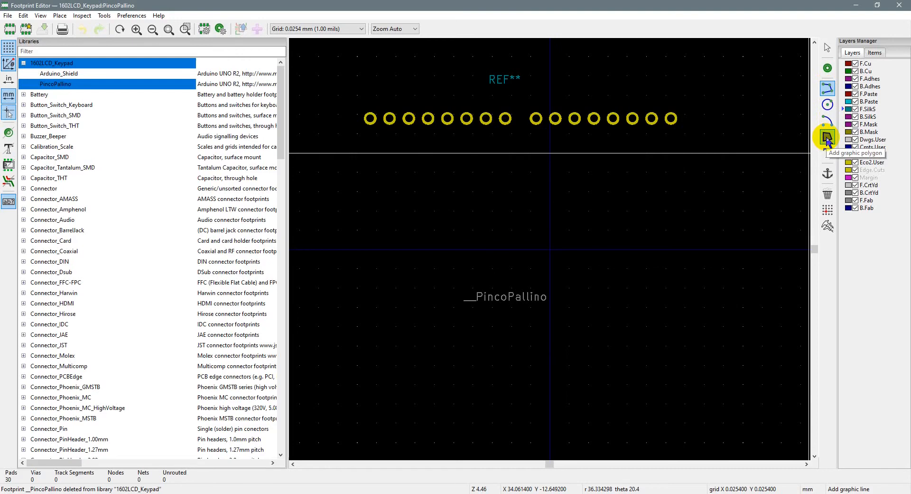
pyautogui.click(827, 89)
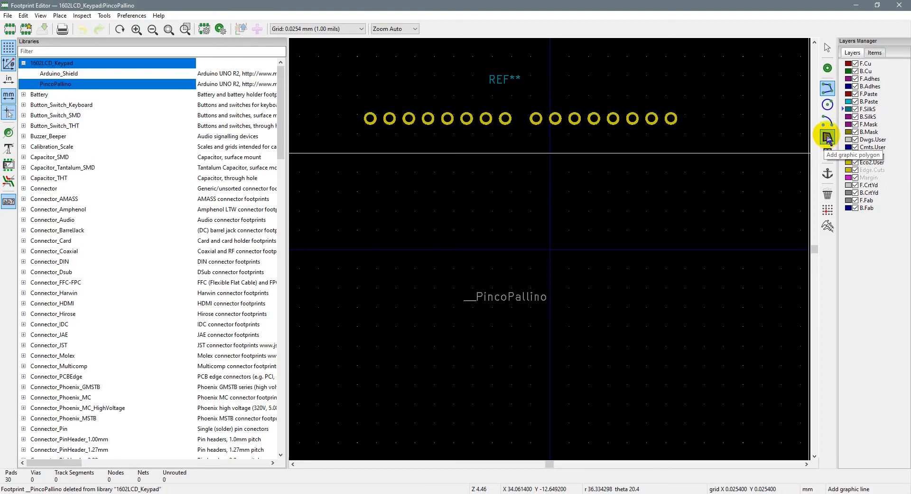
pyautogui.click(550, 243)
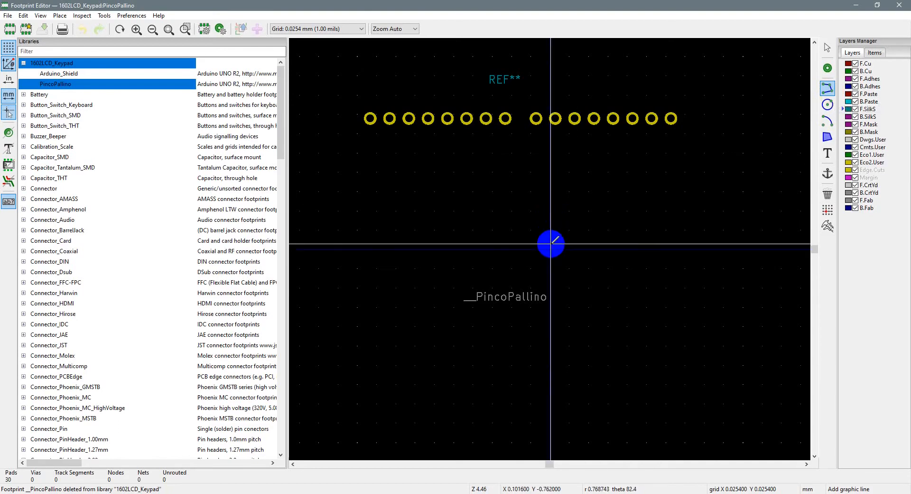
# Try to draw the board outline as a filled, roughly rectangular graphic polygon on F.SilkS, starting near the origin
pyautogui.click(827, 138)
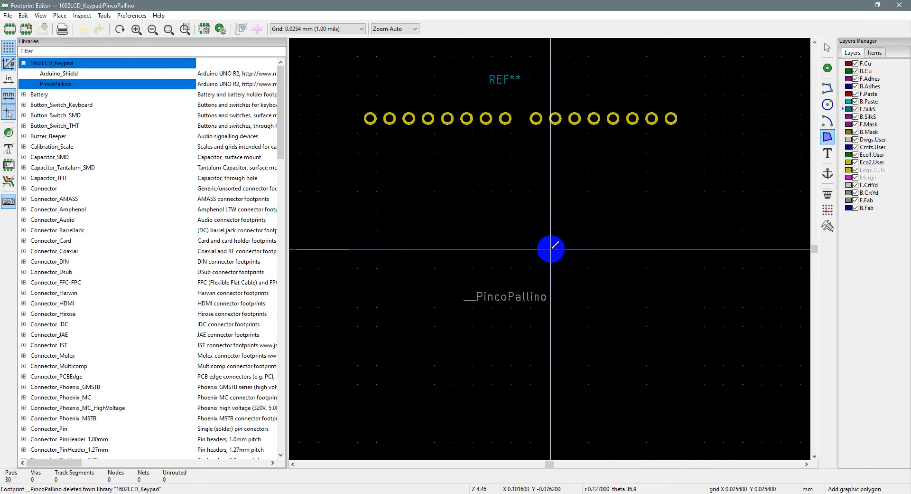
pyautogui.click(550, 248)
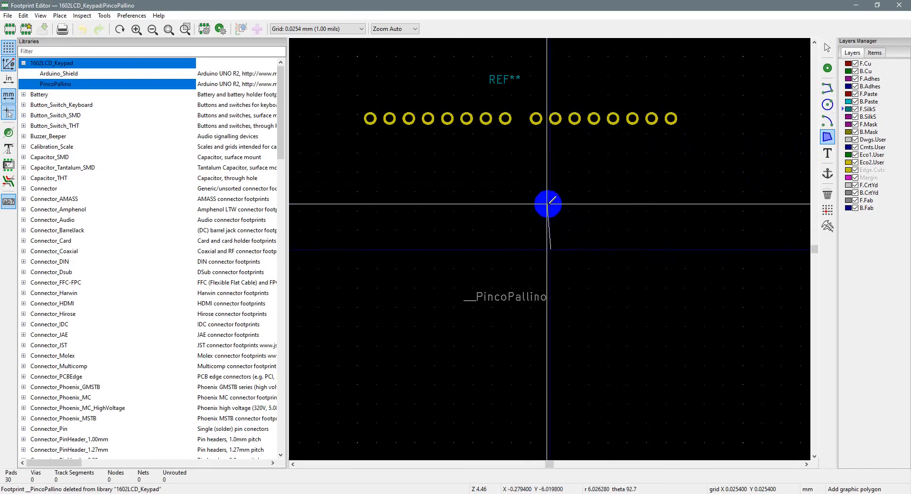
pyautogui.click(551, 88)
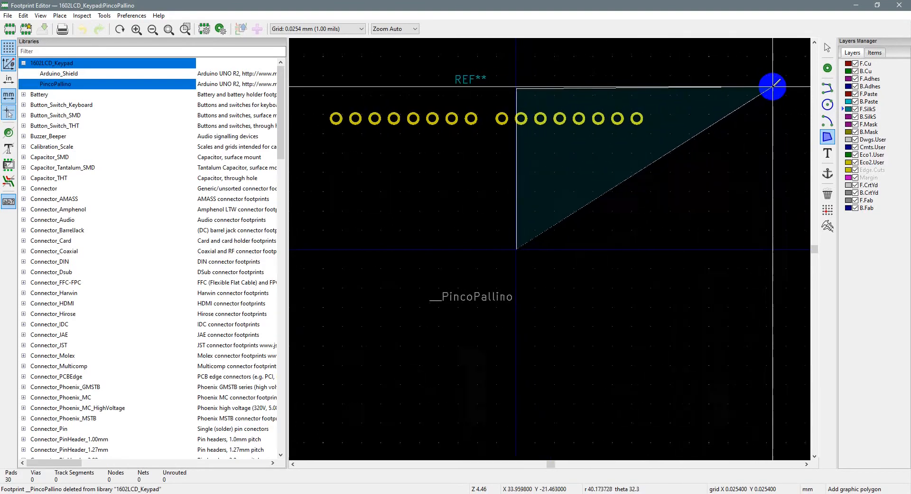
pyautogui.click(771, 88)
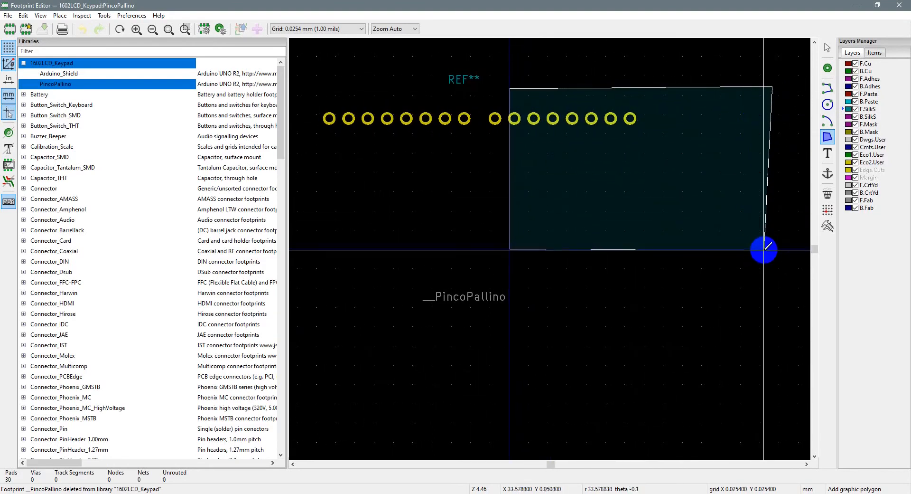
pyautogui.click(749, 248)
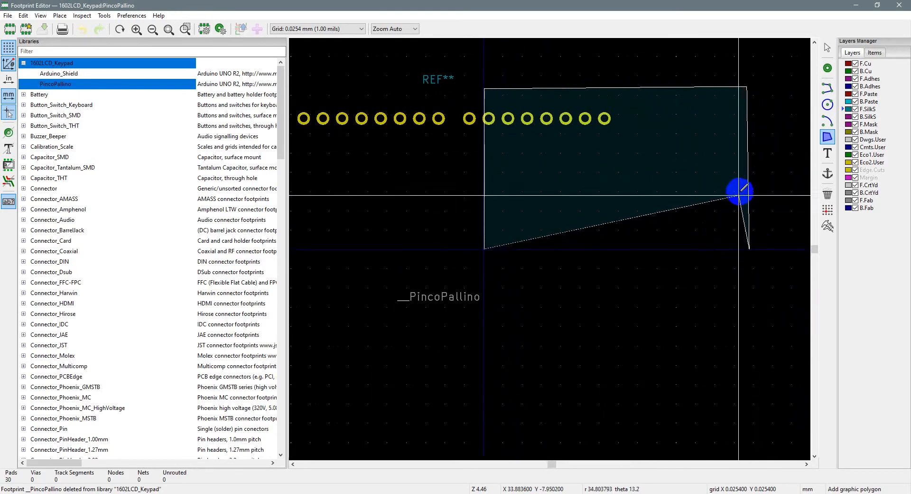
pyautogui.doubleClick(732, 248)
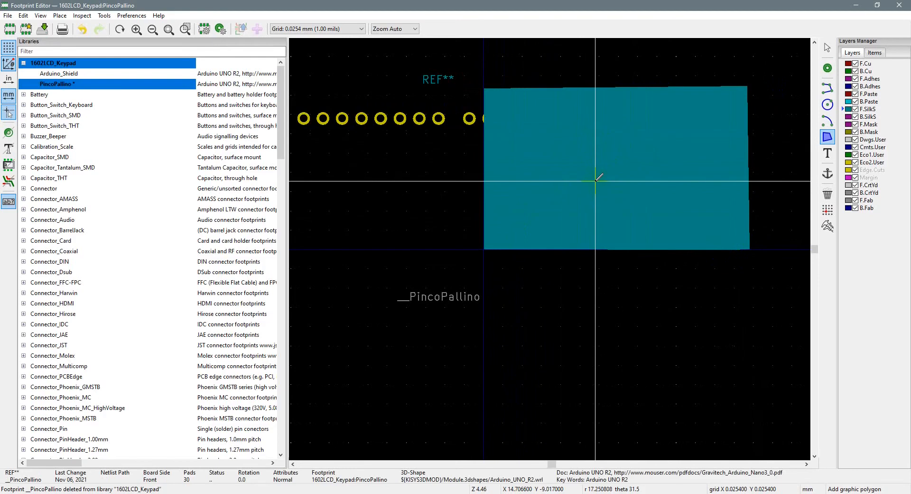
# Undo the filled graphic polygon
pyautogui.rightClick(625, 182)
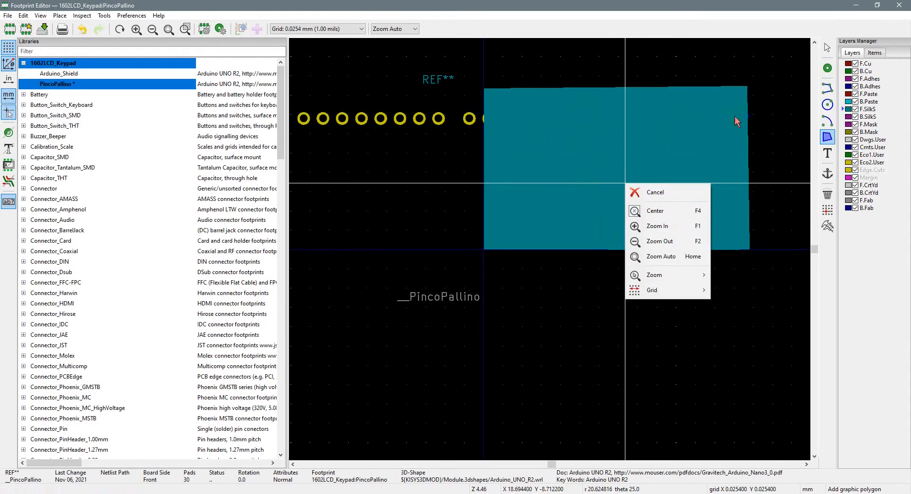
pyautogui.click(594, 71)
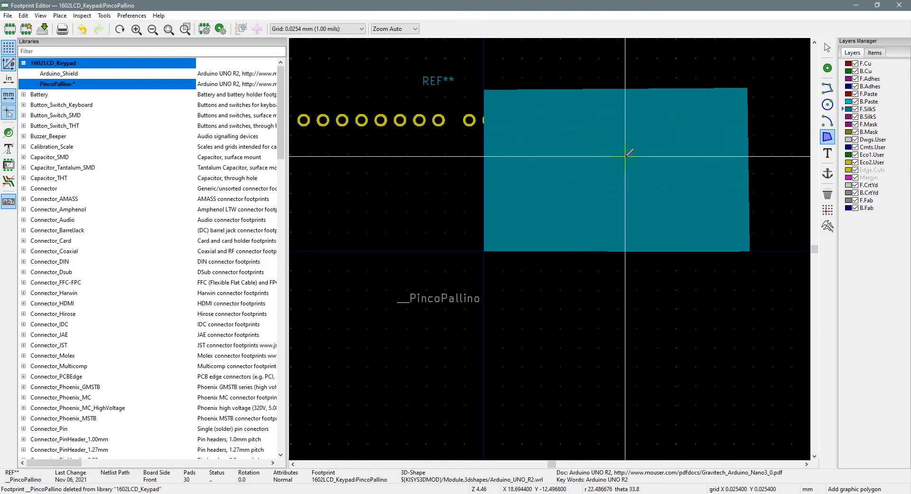
pyautogui.hotkey('ctrl', 'z')
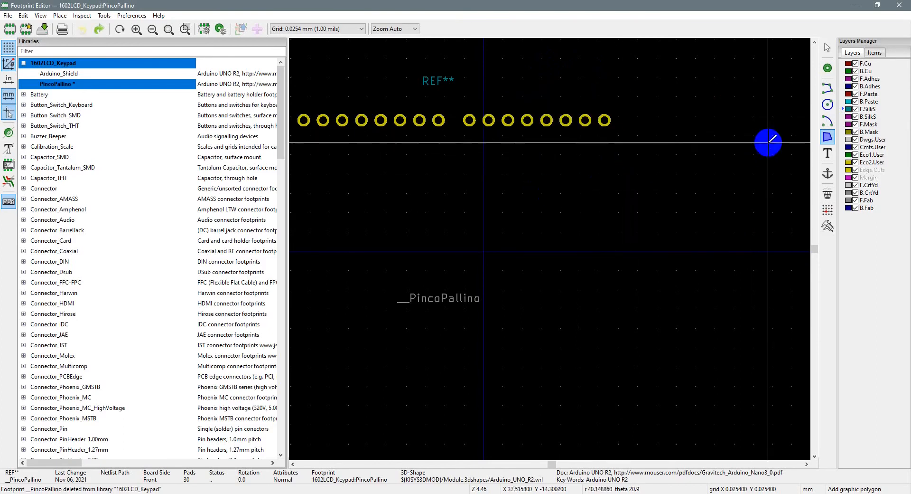
# Switch to drawing graphic lines and set the grid to 0.5080 mm (20.00 mils)
pyautogui.click(827, 89)
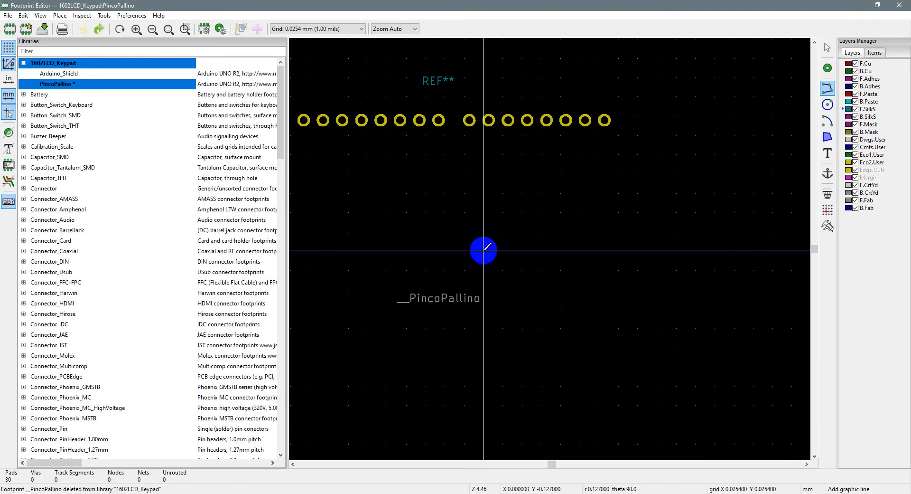
pyautogui.click(484, 249)
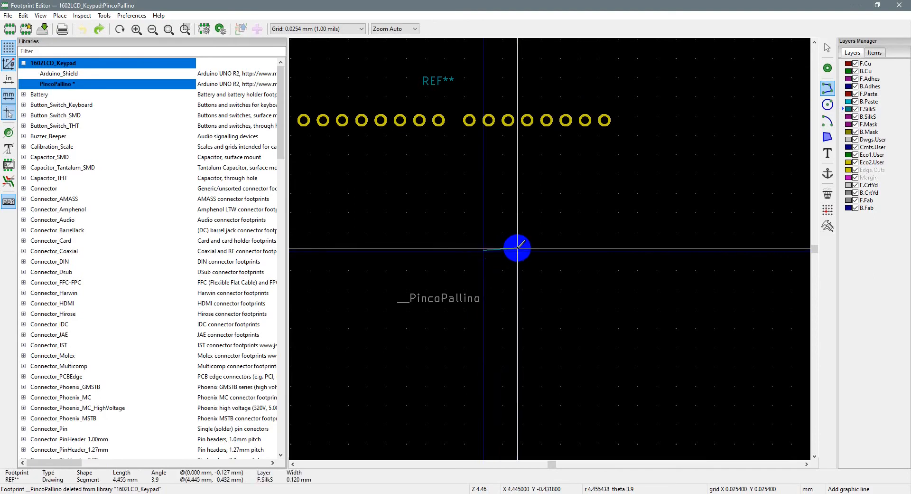
pyautogui.press('Escape')
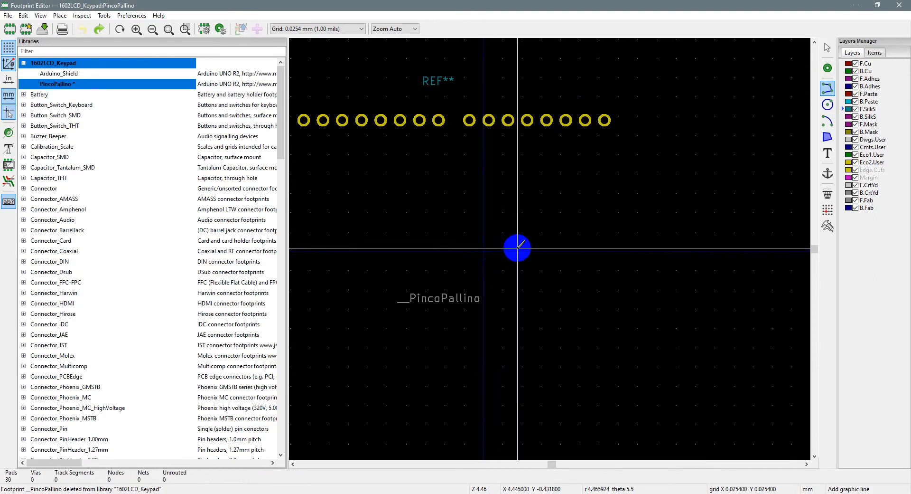
pyautogui.click(363, 29)
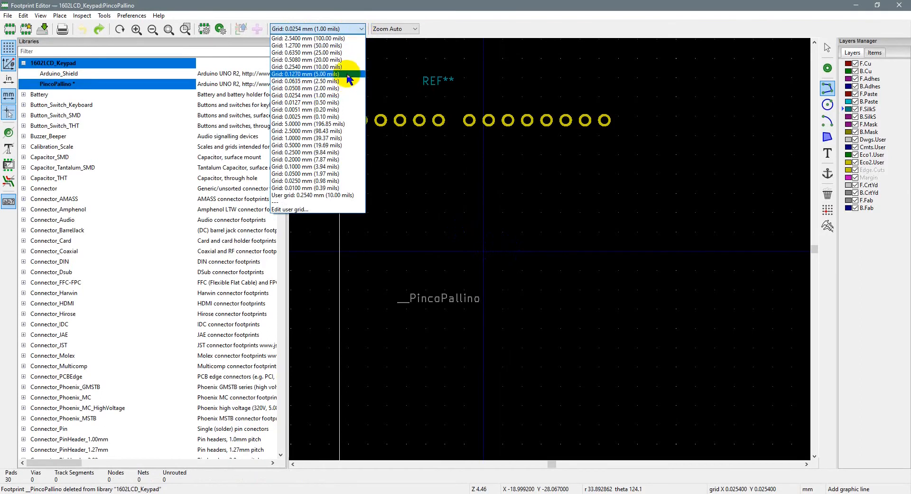
pyautogui.click(349, 60)
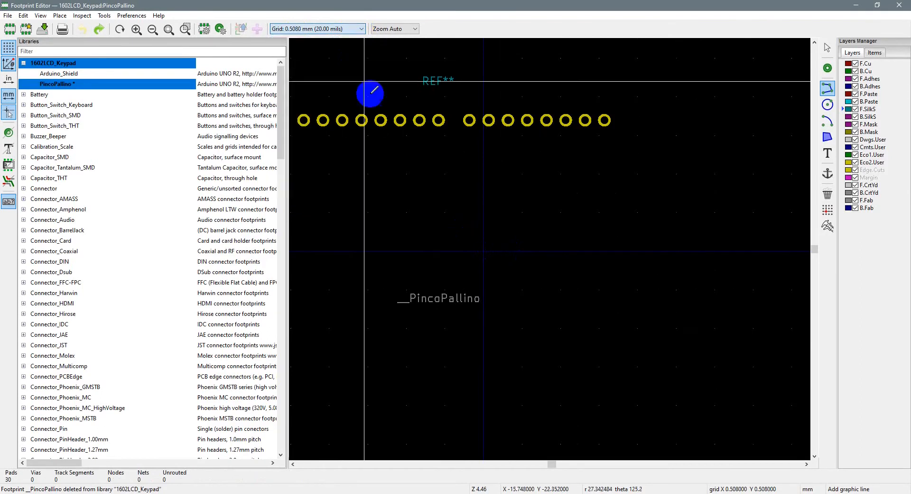
# Draw a closed rectangular line outline on F.SilkS, 80.264 mm wide and 58.928 mm high, extending right and up from the origin
pyautogui.click(483, 250)
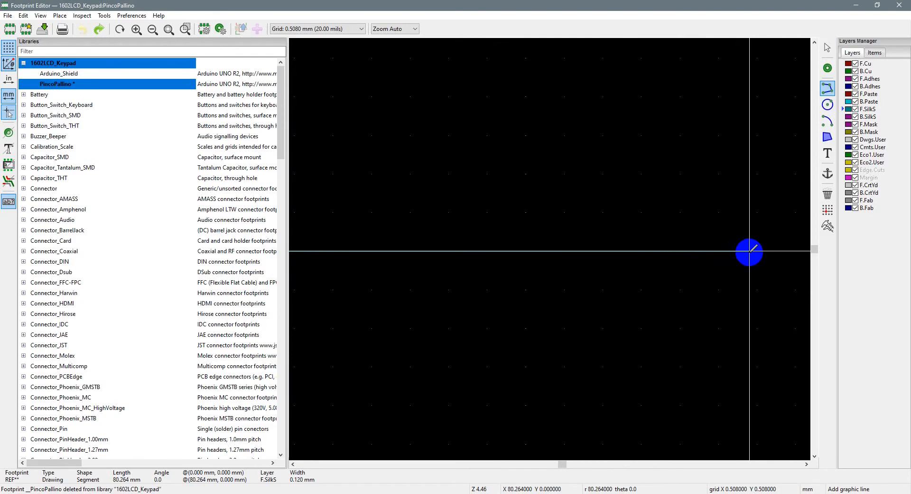
pyautogui.click(749, 251)
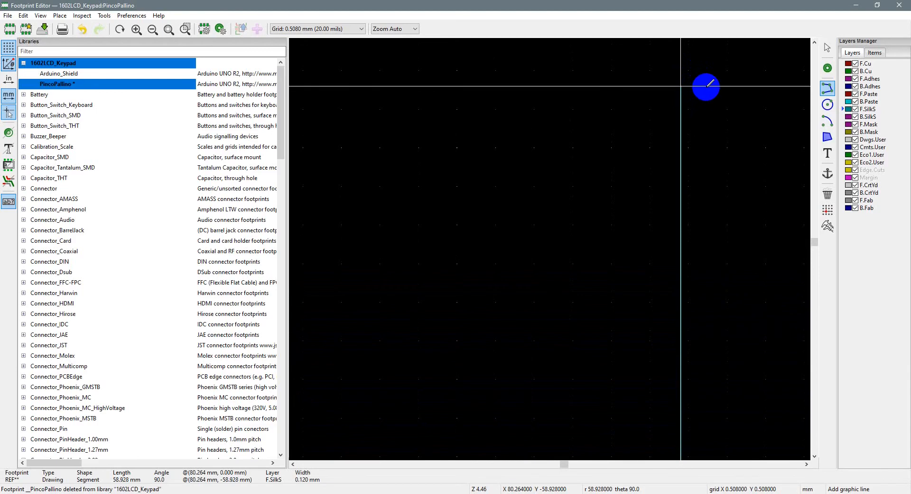
pyautogui.click(706, 86)
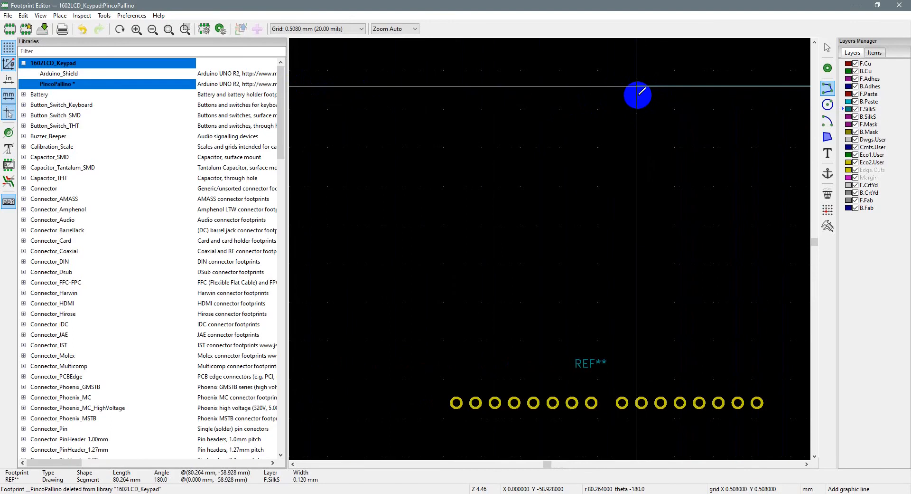
pyautogui.click(637, 90)
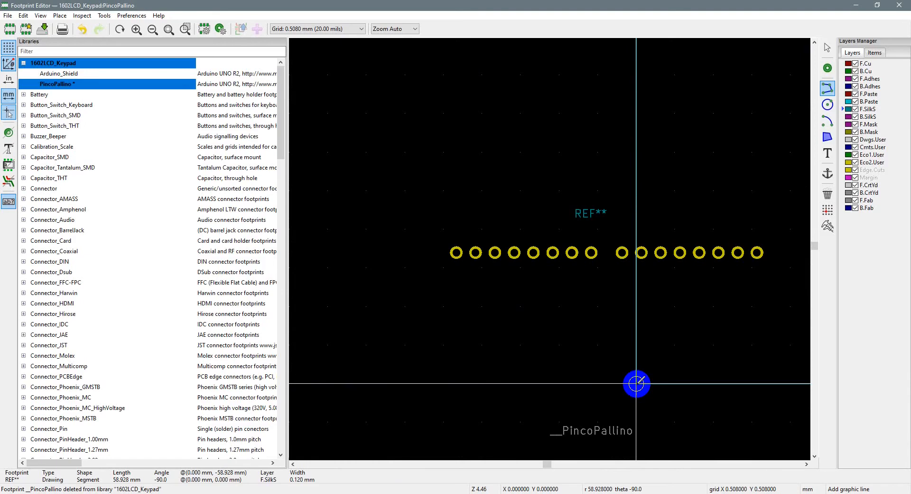
pyautogui.scroll(-1, 636, 383)
pyautogui.scroll(12, 550, 248)
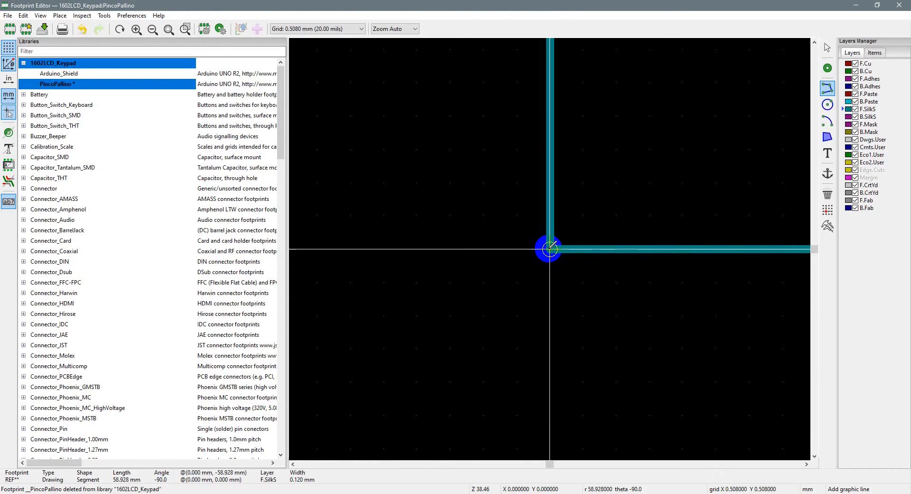
pyautogui.press('Escape')
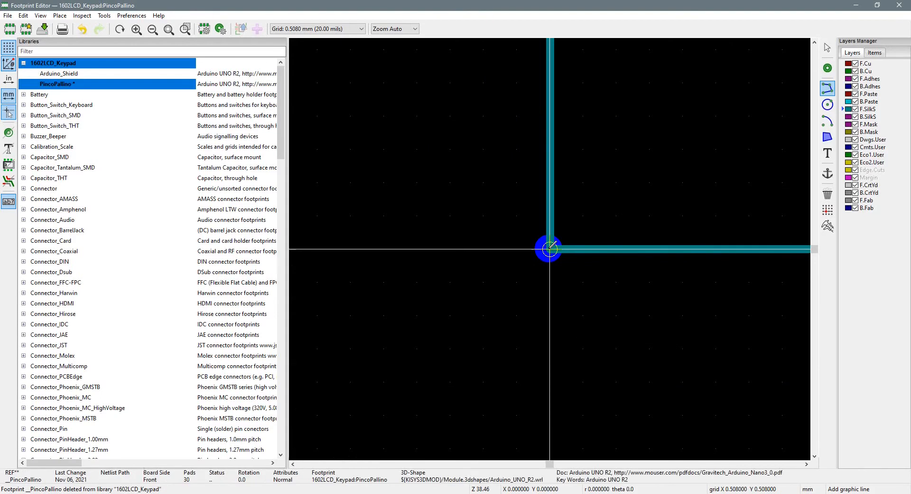
pyautogui.rightClick(550, 248)
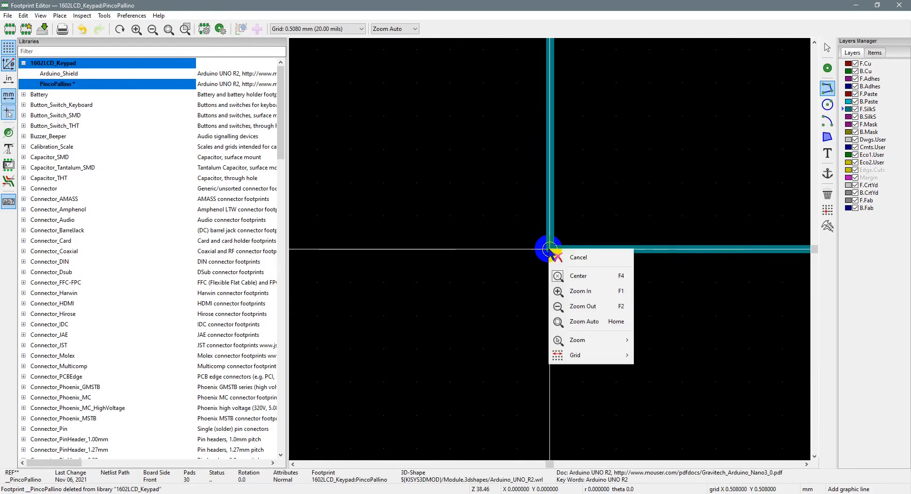
pyautogui.click(509, 246)
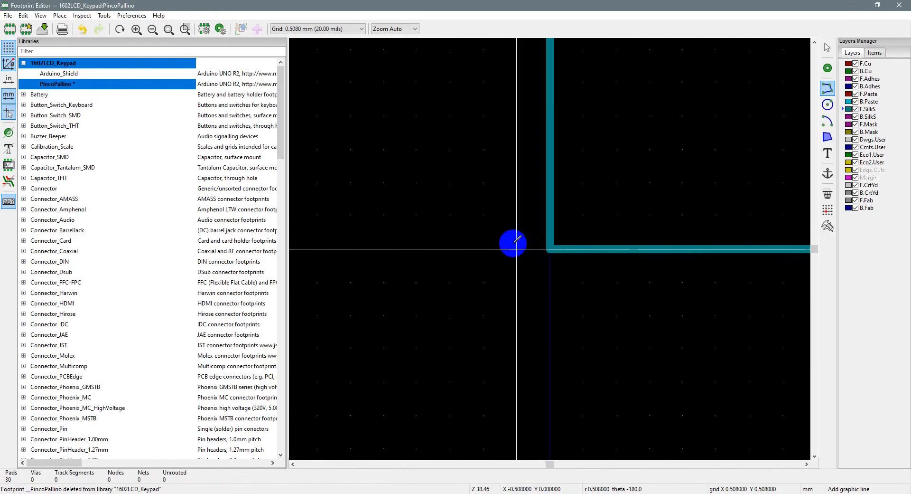
pyautogui.scroll(-5, 546, 247)
pyautogui.scroll(-2, 549, 248)
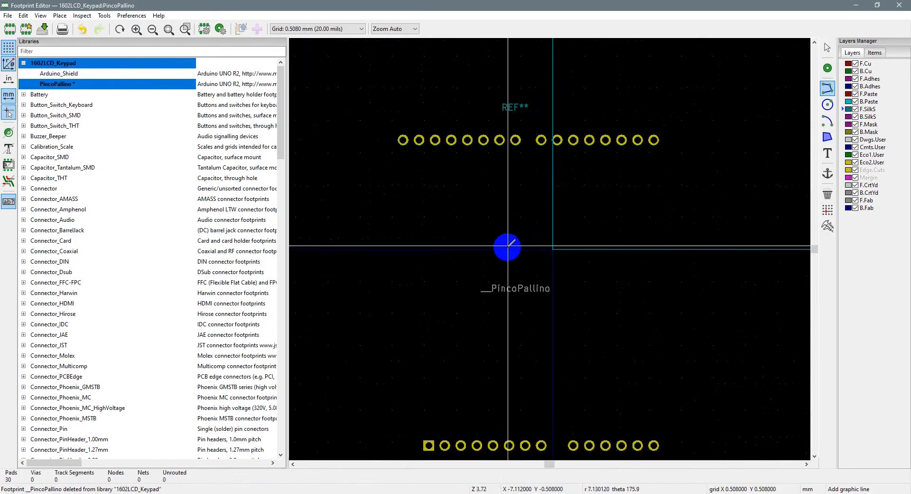
pyautogui.click(827, 48)
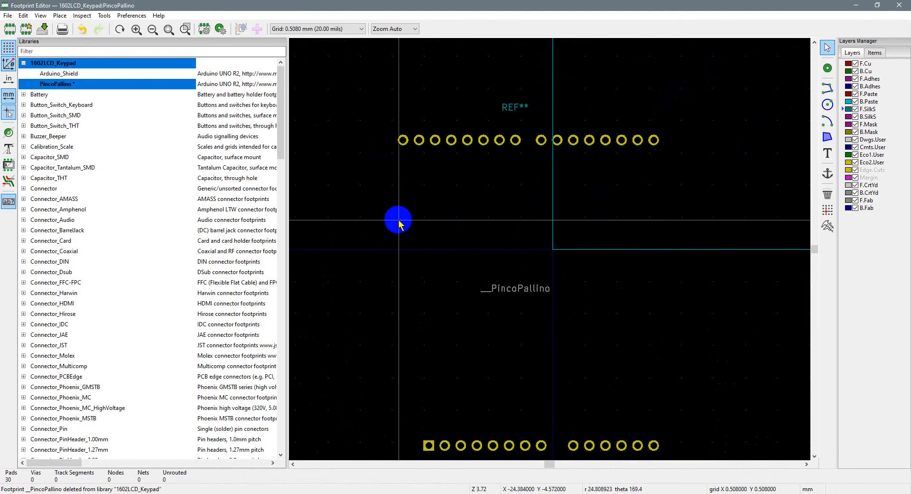
# Turn the full-window crosshair off and back on
pyautogui.click(40, 15)
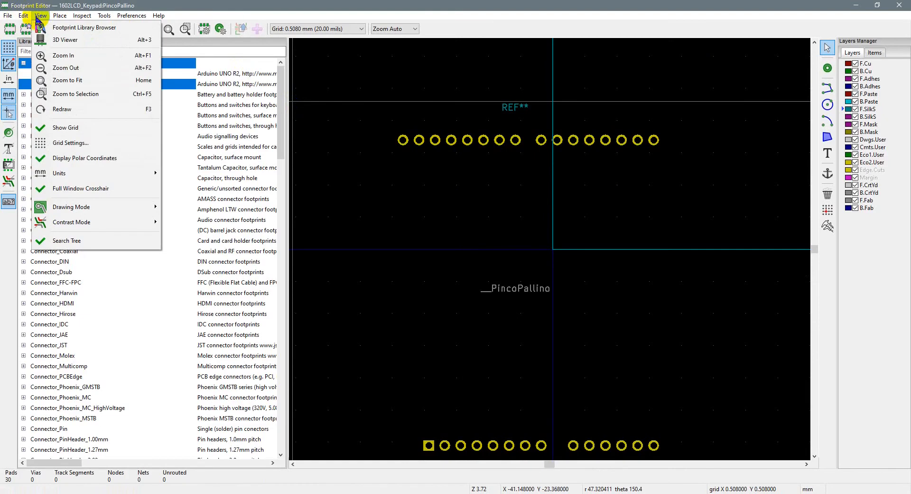
pyautogui.click(84, 191)
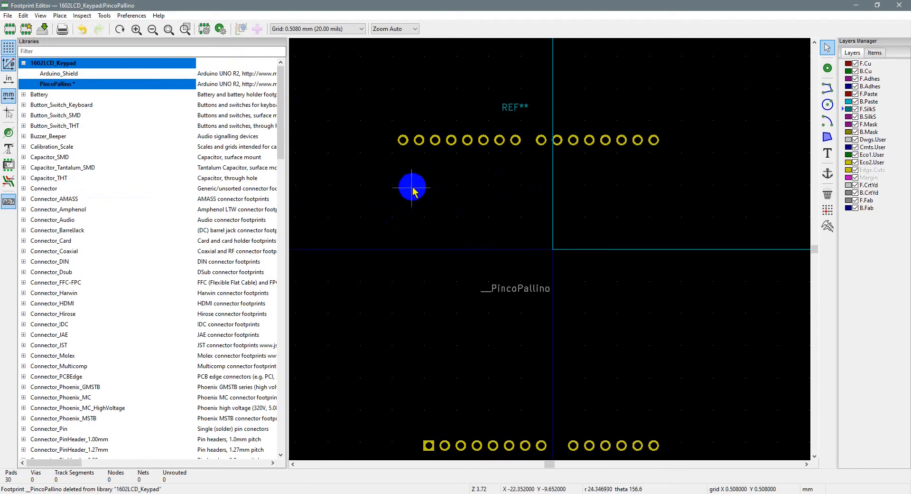
pyautogui.click(40, 15)
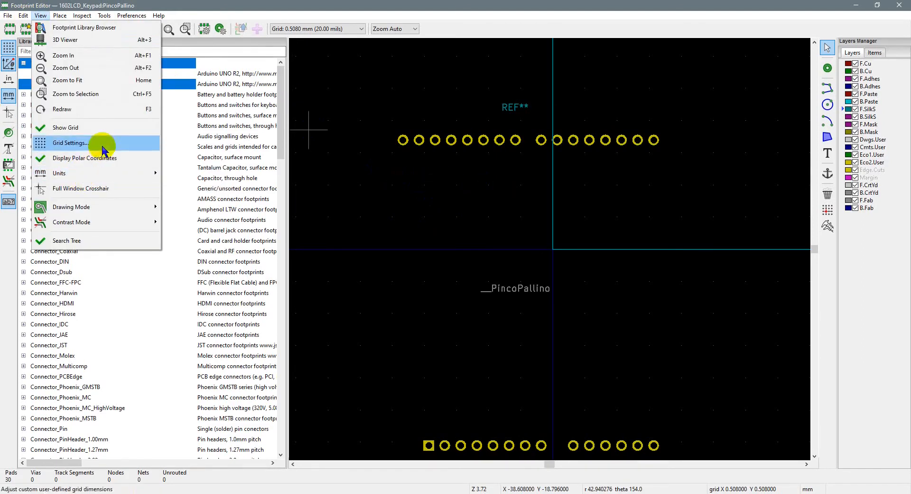
pyautogui.click(109, 189)
# Select the whole rectangular board outline with a selection window around it
pyautogui.scroll(-5, 491, 250)
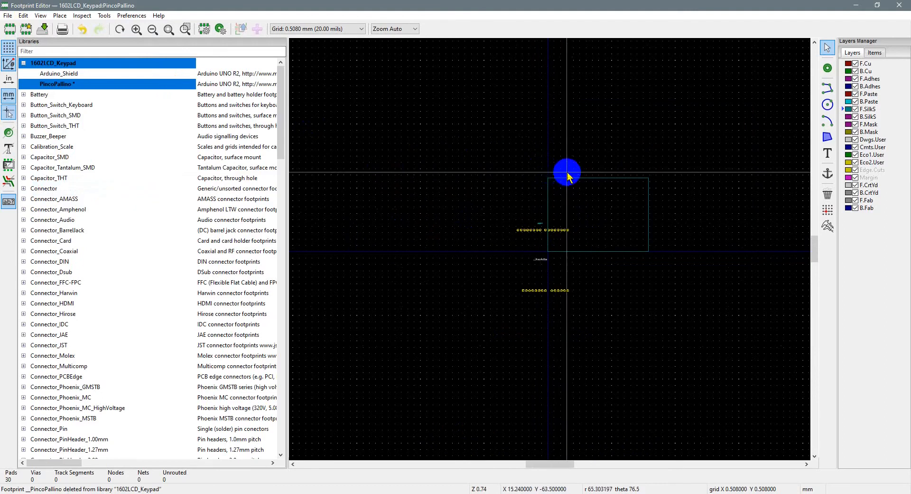
pyautogui.moveTo(543, 175); pyautogui.dragTo(662, 255)
pyautogui.keyDown('ctrl'); pyautogui.scroll(3, 596, 241); pyautogui.keyUp('ctrl')
pyautogui.keyDown('ctrl'); pyautogui.scroll(-3, 596, 241); pyautogui.keyUp('ctrl')
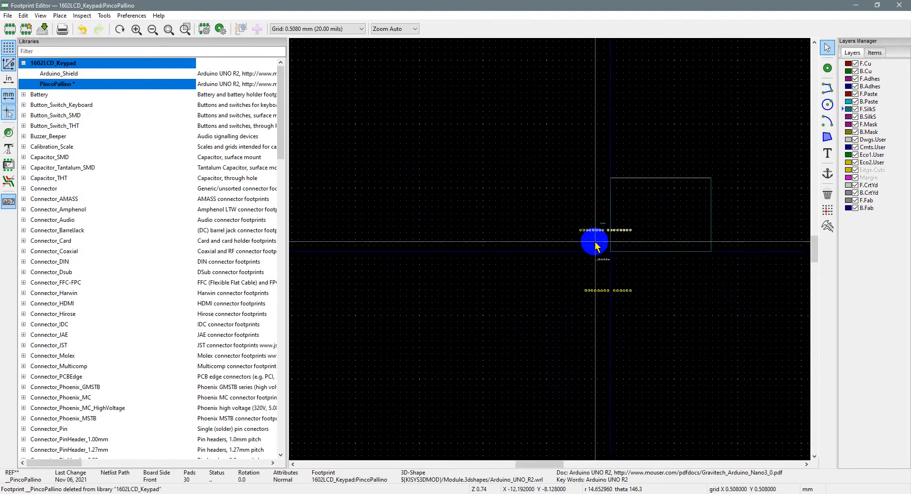
# Remove pads 15 to 22 in the upper pad row from the selection, keeping only the board outline selected
pyautogui.scroll(5, 593, 239)
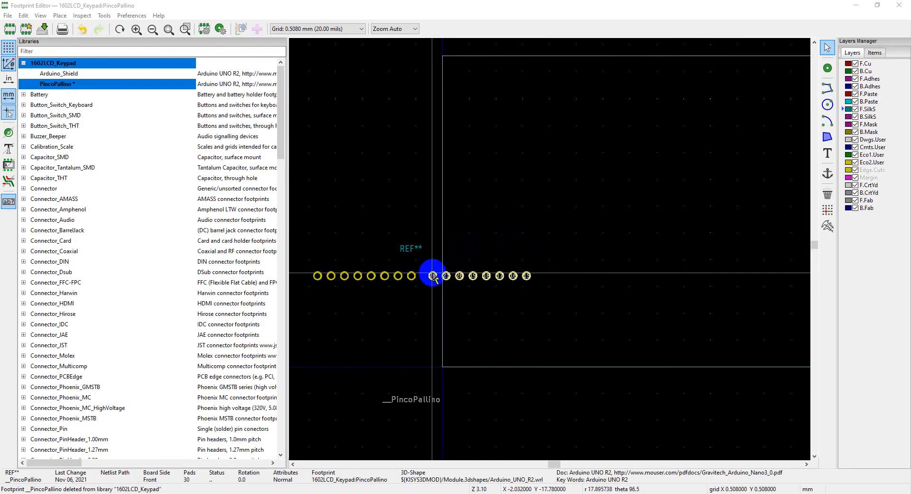
pyautogui.scroll(-1, 434, 277)
pyautogui.scroll(5, 551, 252)
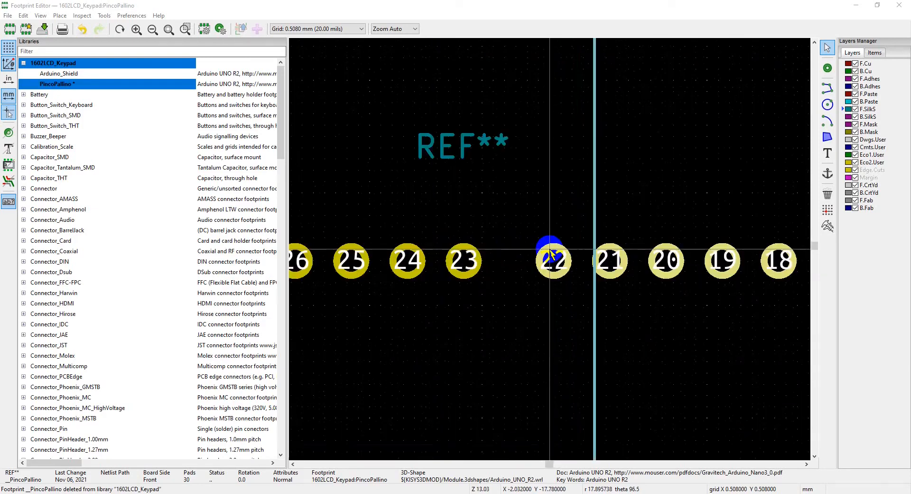
pyautogui.scroll(-1, 587, 253)
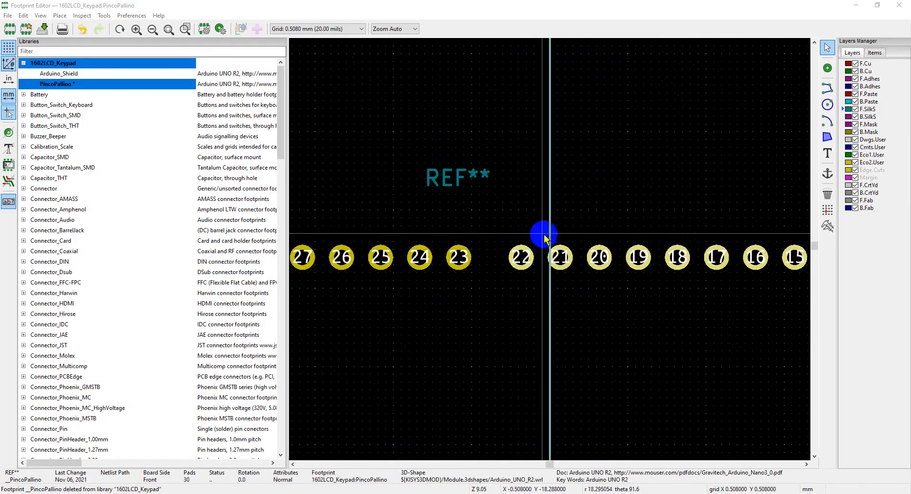
pyautogui.scroll(-1, 535, 227)
pyautogui.scroll(-1, 413, 195)
pyautogui.scroll(2, 546, 248)
pyautogui.scroll(-4, 550, 253)
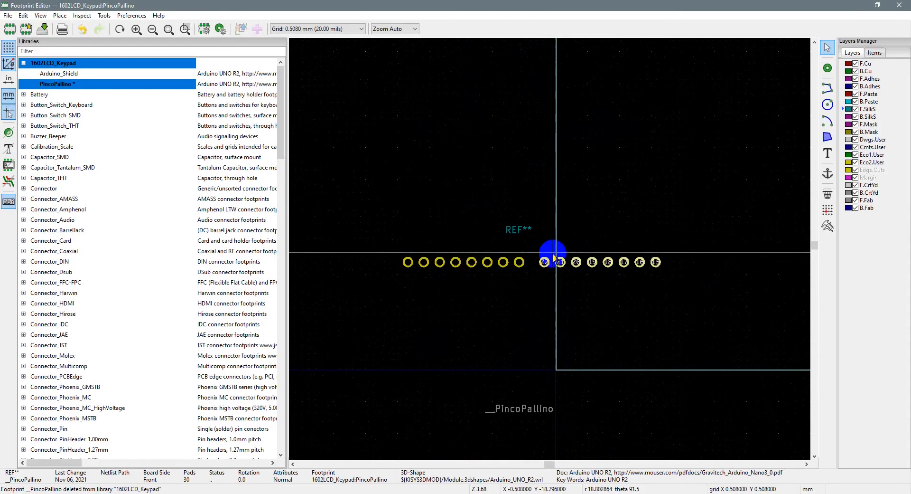
pyautogui.keyDown('shift'); pyautogui.click(580, 261); pyautogui.keyUp('shift')
pyautogui.keyDown('shift'); pyautogui.click(594, 259); pyautogui.keyUp('shift')
pyautogui.keyDown('shift'); pyautogui.click(609, 262); pyautogui.keyUp('shift')
pyautogui.keyDown('shift'); pyautogui.click(624, 262); pyautogui.keyUp('shift')
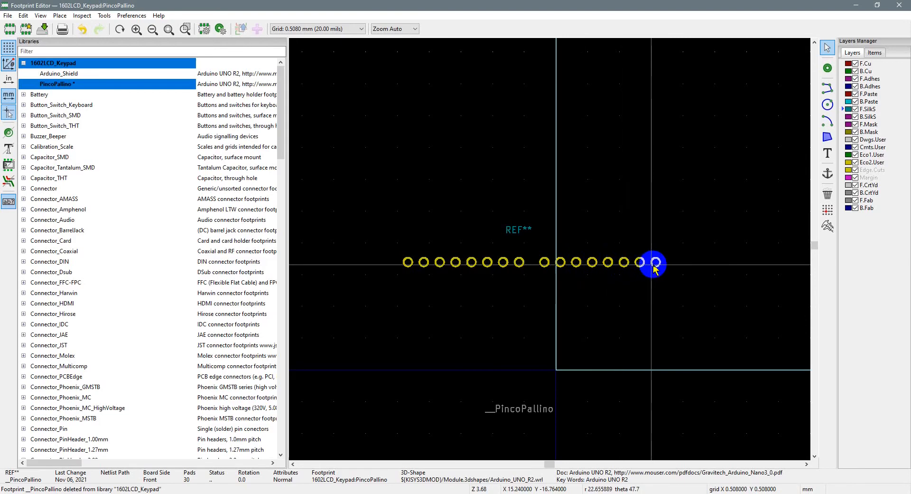
pyautogui.scroll(-4, 649, 263)
pyautogui.scroll(-2, 551, 252)
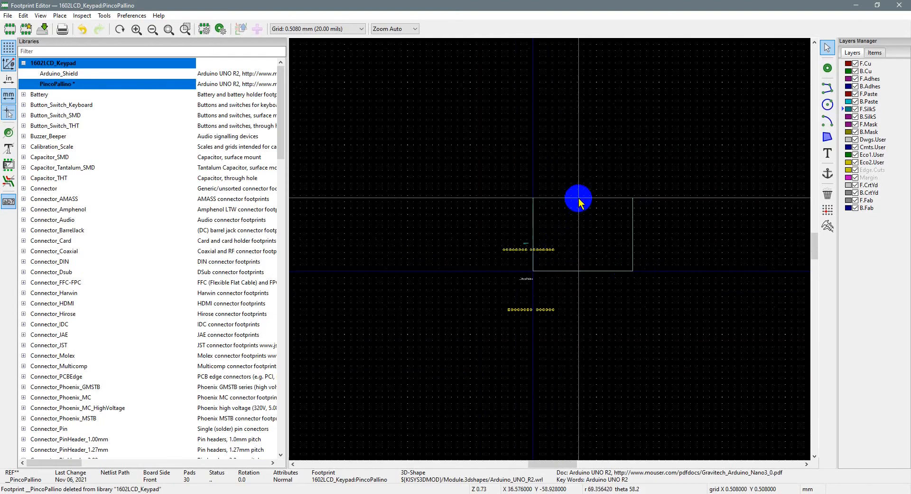
# Move the selected board outline around both pad rows, with its upper-right corner at about X 18.8 mm, Y -21.8 mm
pyautogui.press('m')
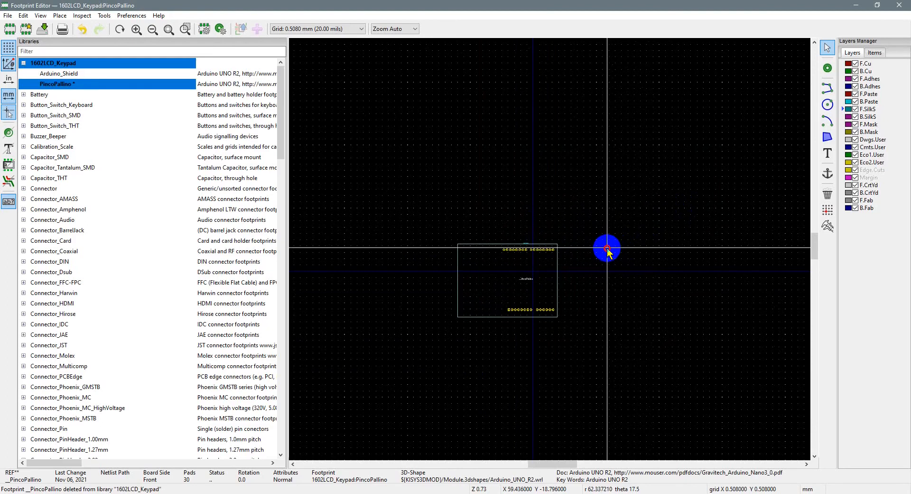
pyautogui.click(607, 248)
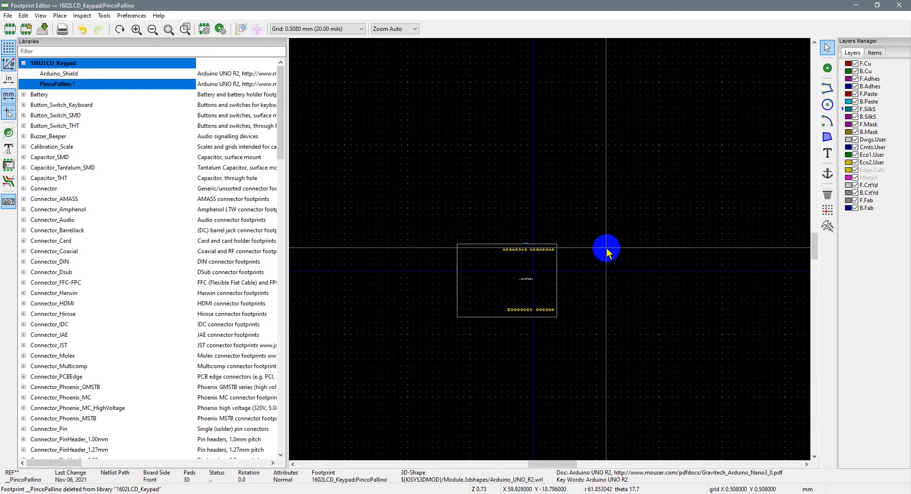
# Move the REF** reference text outside the board outline, just above its upper edge
pyautogui.scroll(-1, 535, 249)
pyautogui.scroll(5, 549, 251)
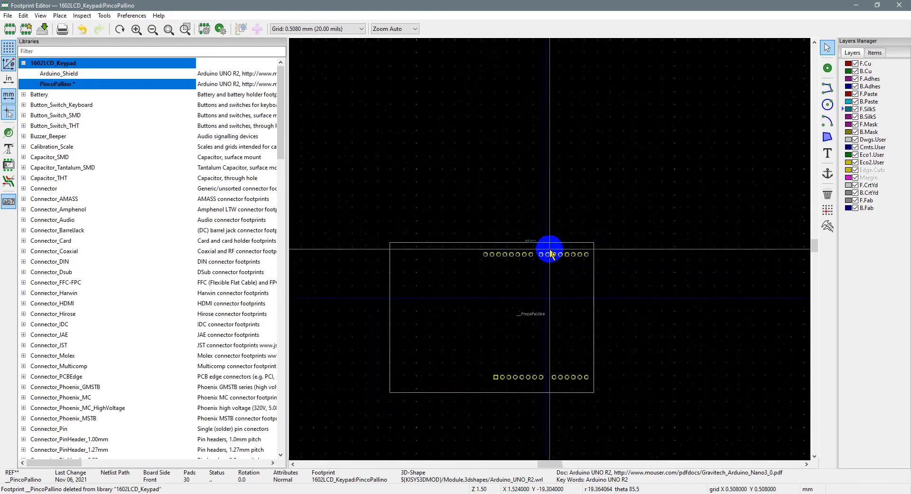
pyautogui.click(512, 235)
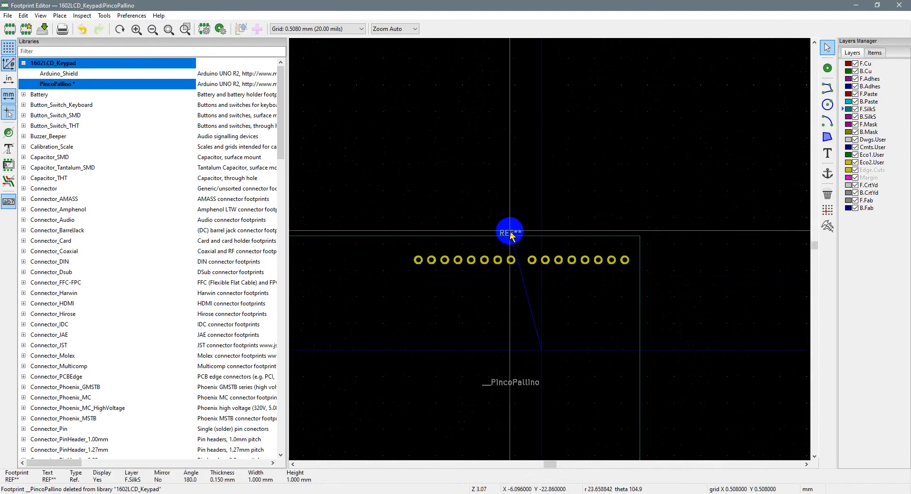
pyautogui.moveTo(511, 235); pyautogui.dragTo(471, 208)
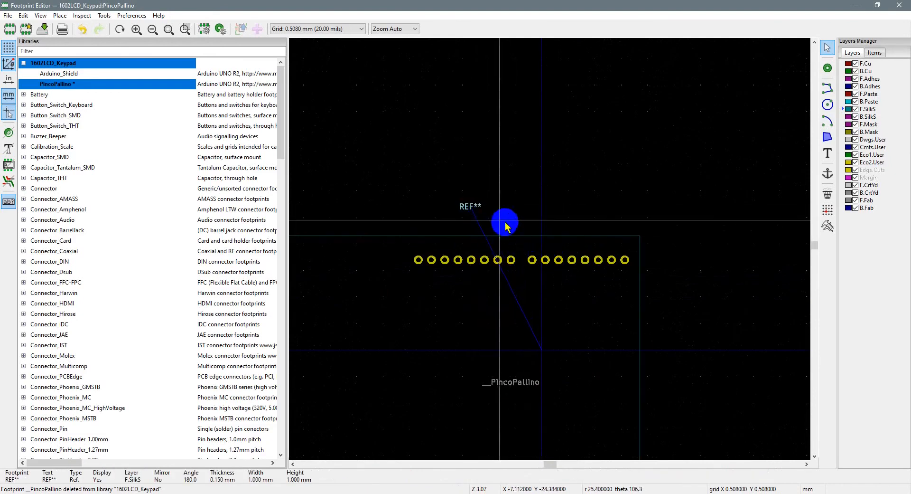
# Change the layer of the board outline's right vertical line to F.CrtYd
pyautogui.click(549, 236)
pyautogui.scroll(-5, 549, 236)
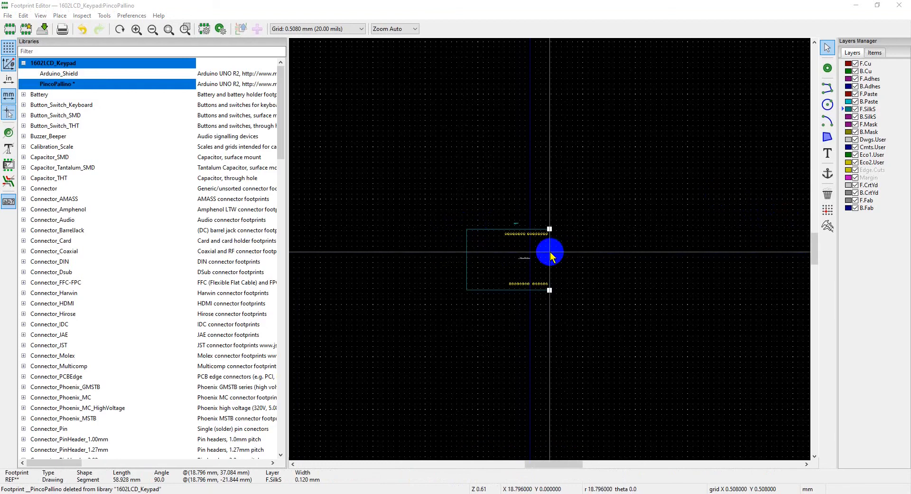
pyautogui.scroll(4, 550, 257)
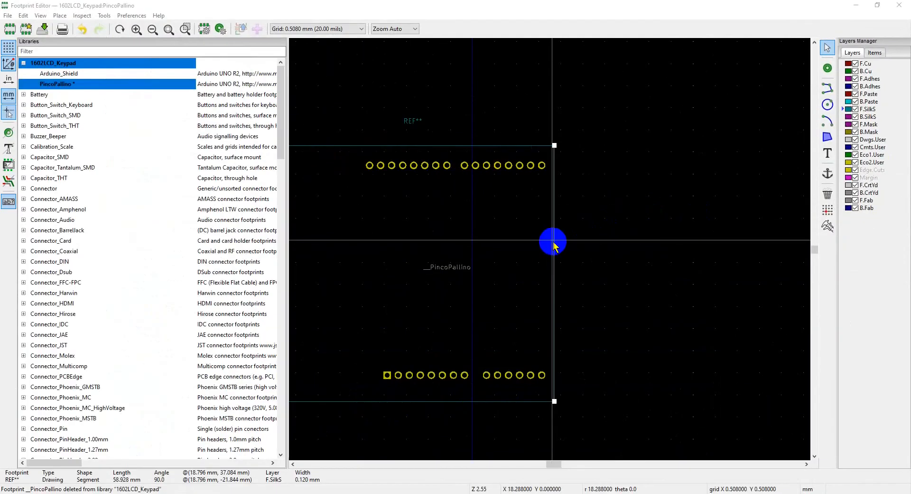
pyautogui.scroll(10, 550, 253)
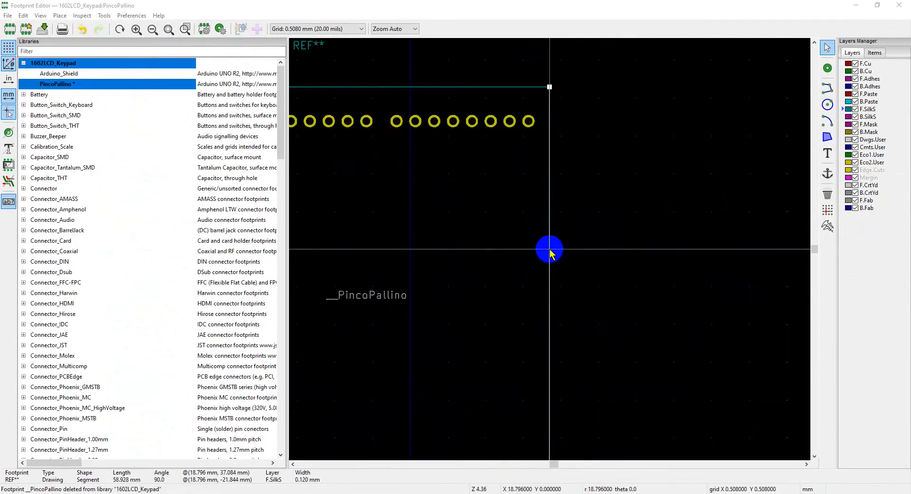
pyautogui.doubleClick(550, 252)
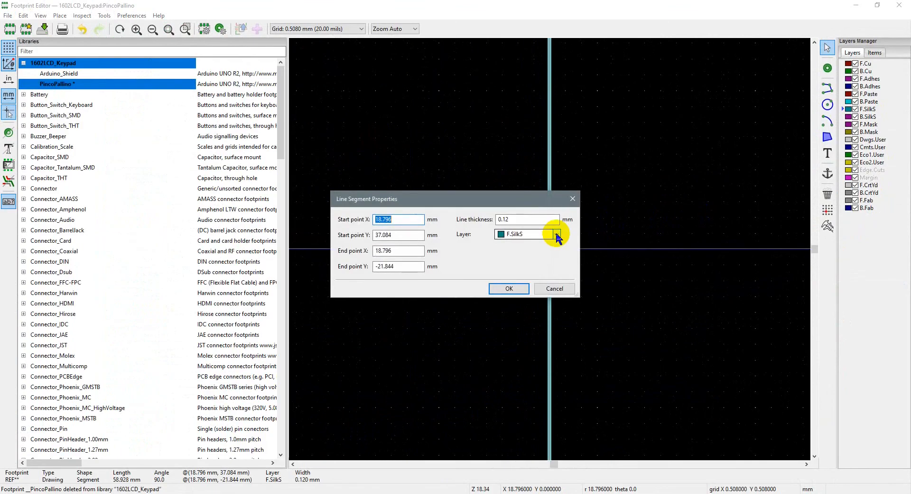
pyautogui.click(557, 235)
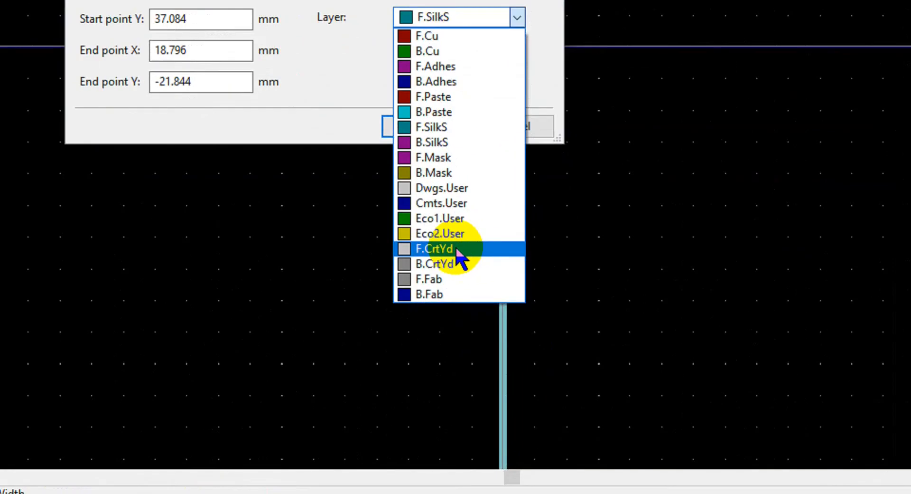
pyautogui.click(455, 249)
pyautogui.click(437, 127)
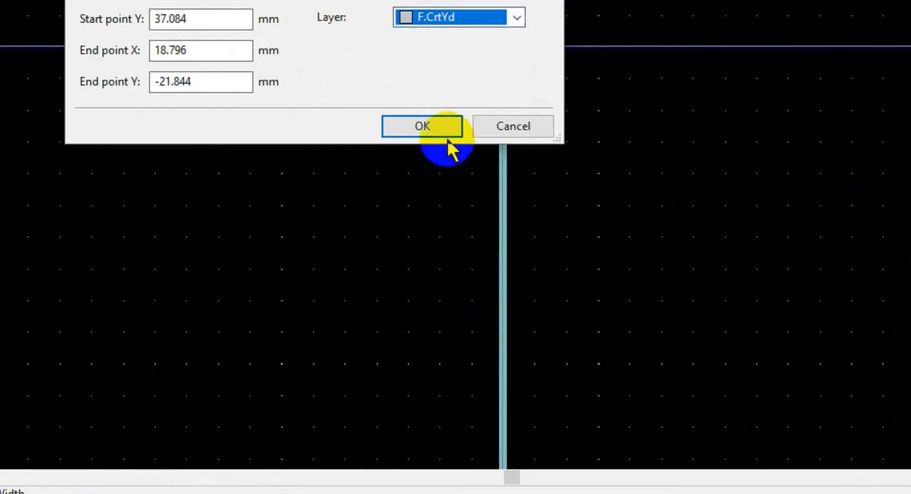
# Change the layer of the board outline's upper horizontal line to F.CrtYd
pyautogui.scroll(2, 443, 130)
pyautogui.scroll(-6, 502, 95)
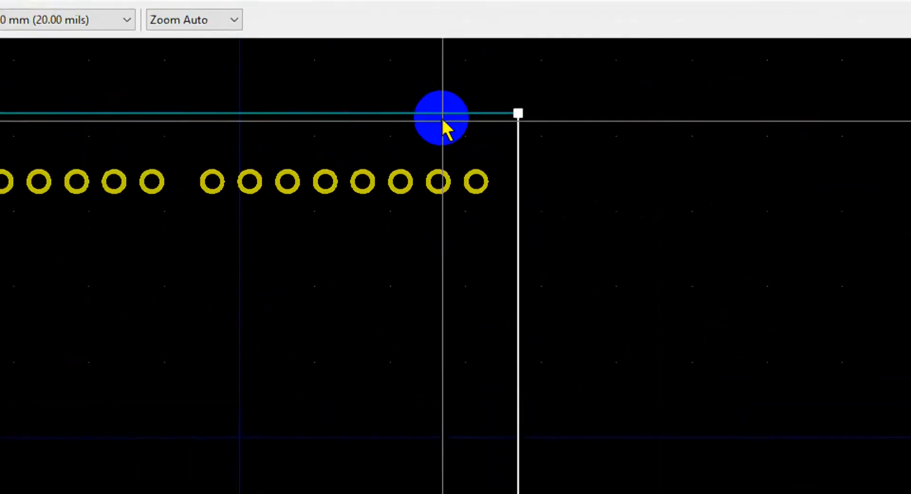
pyautogui.scroll(8, 438, 127)
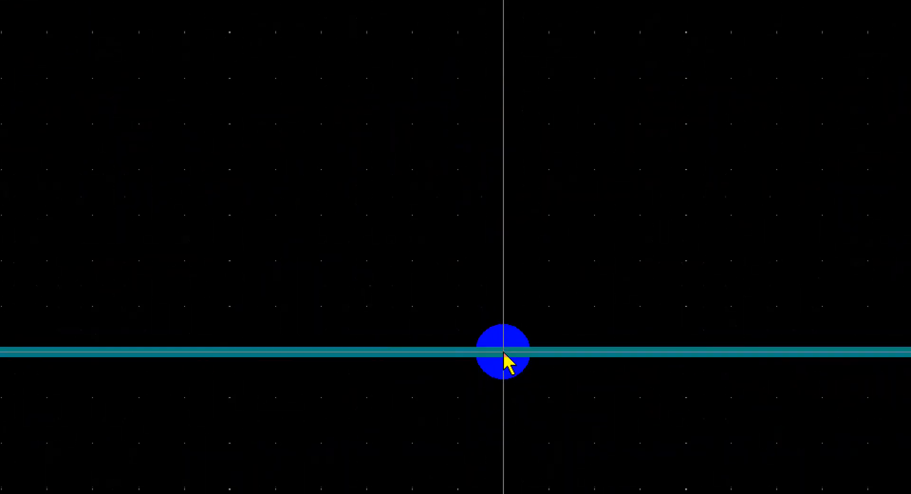
pyautogui.doubleClick(437, 126)
pyautogui.click(517, 322)
pyautogui.click(433, 374)
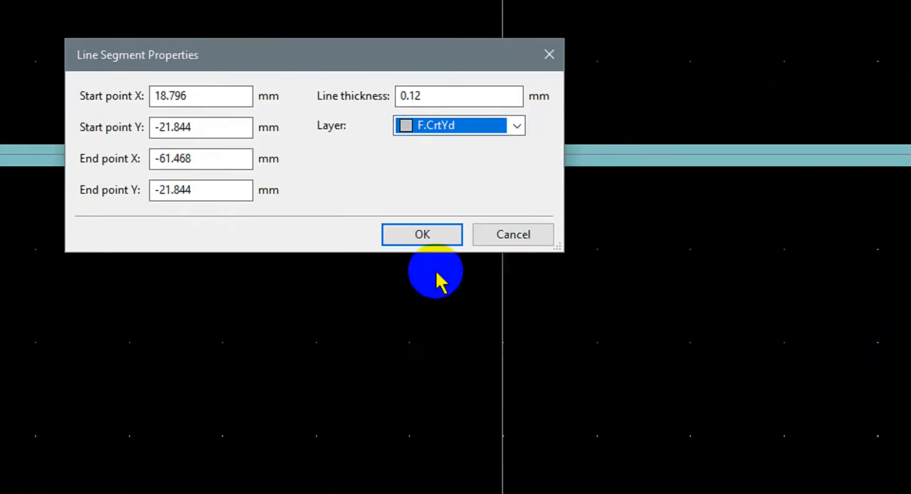
pyautogui.click(423, 431)
# Change the layer of the board outline's left vertical line to F.CrtYd
pyautogui.scroll(10, 551, 251)
pyautogui.doubleClick(550, 249)
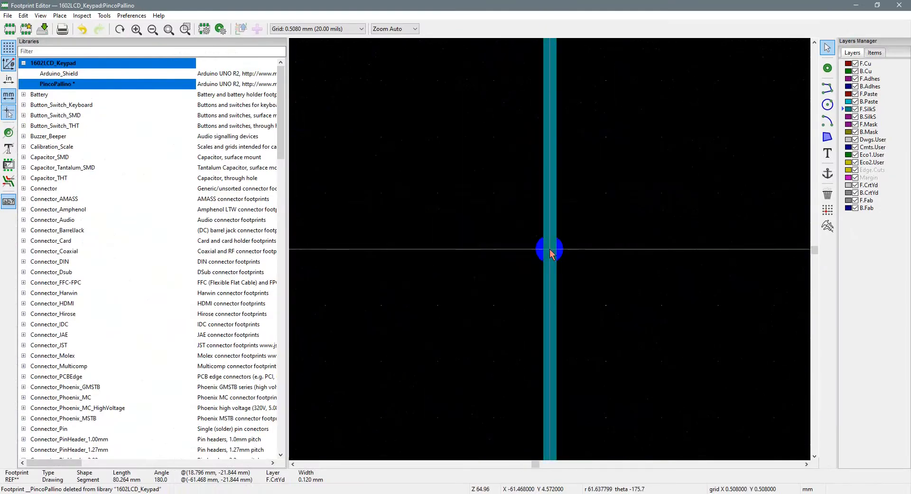
pyautogui.click(544, 233)
pyautogui.click(522, 353)
pyautogui.click(500, 287)
# Change the layer of the board outline's lower horizontal line to F.CrtYd
pyautogui.scroll(-10, 549, 249)
pyautogui.scroll(8, 635, 360)
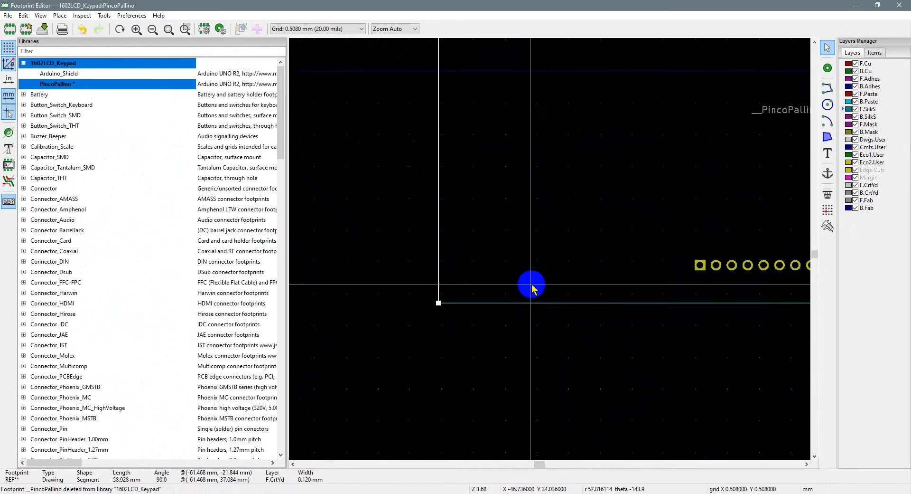
pyautogui.scroll(3, 550, 252)
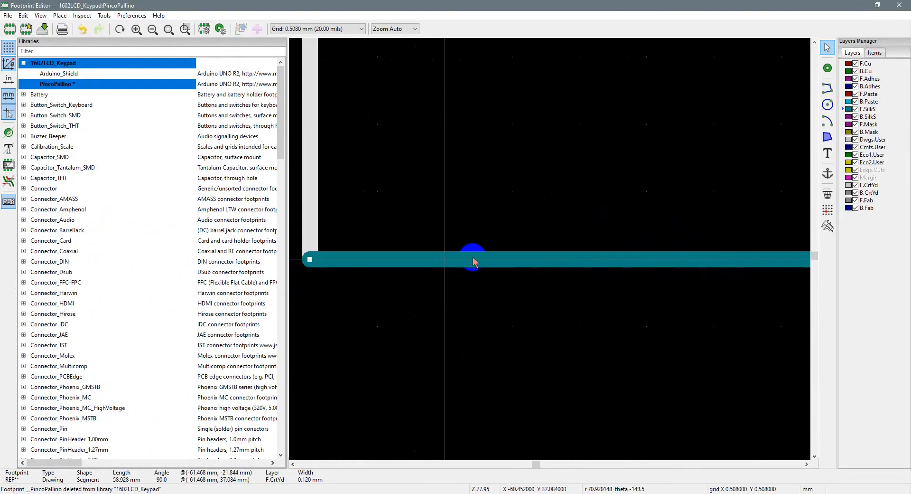
pyautogui.doubleClick(472, 258)
pyautogui.click(527, 234)
pyautogui.click(528, 349)
pyautogui.click(509, 288)
pyautogui.scroll(-6, 550, 248)
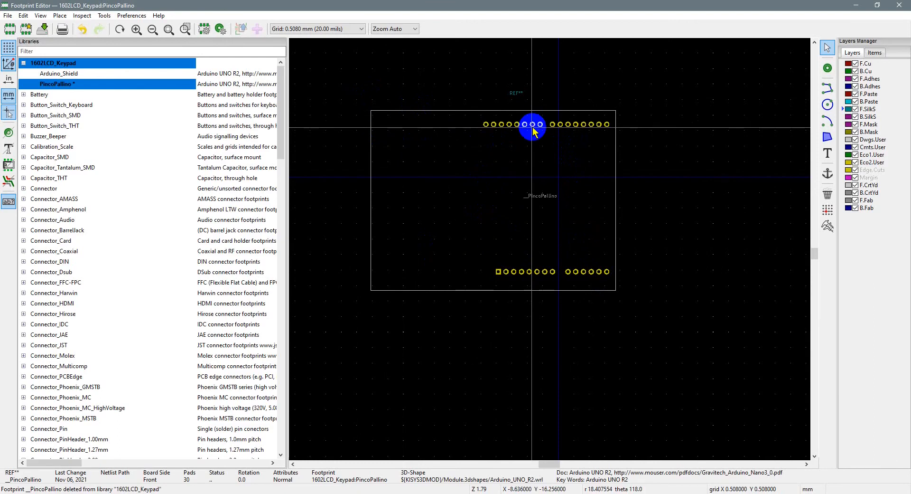
# Save the changes to PincoPallino while opening the Arduino_Shield footprint, and examine its inner and outer outlines
pyautogui.doubleClick(59, 73)
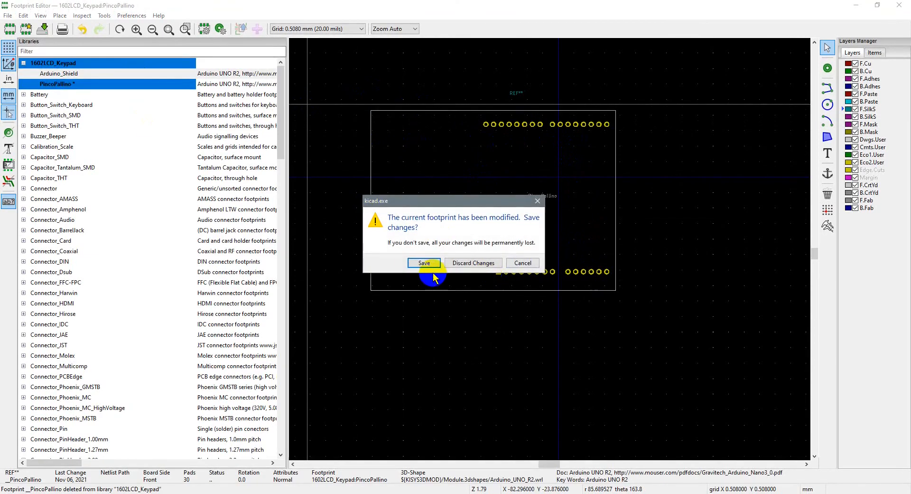
pyautogui.click(425, 262)
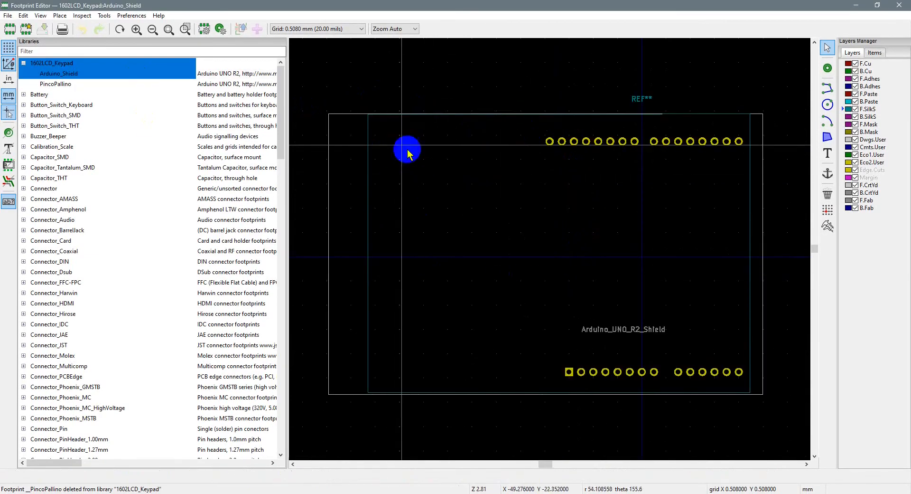
pyautogui.scroll(3, 369, 149)
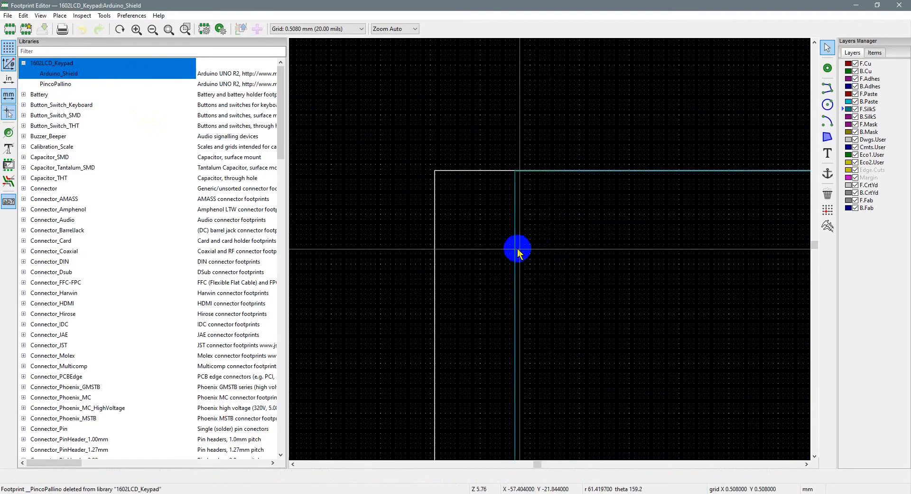
pyautogui.scroll(-5, 519, 250)
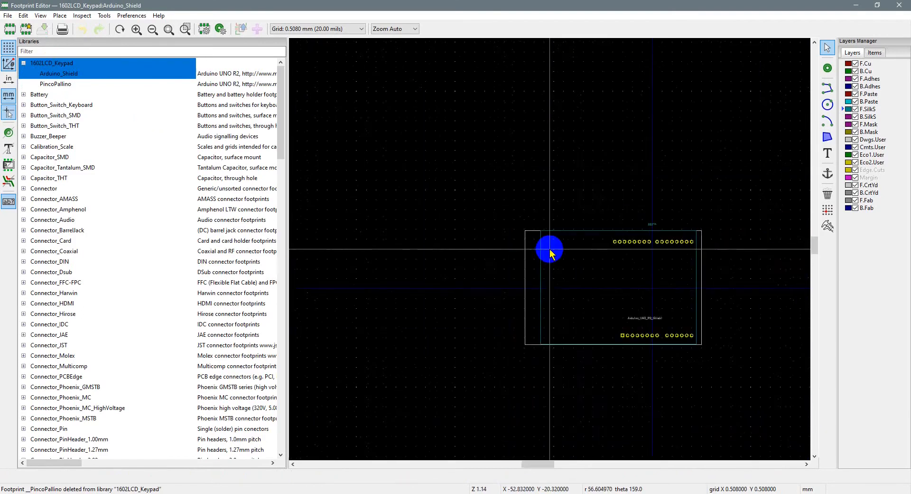
pyautogui.moveTo(594, 270); pyautogui.dragTo(513, 238, button='middle')
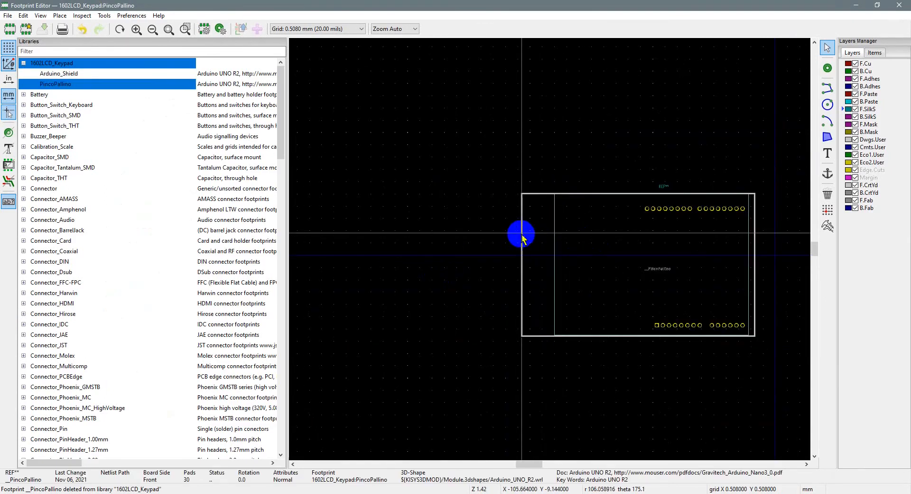
# Add the 3D model LCD_keypad_Shield_v1-1_Without_Top_Headers_and_buttons_coplanar .stp to the PincoPallino footprint's properties
pyautogui.moveTo(509, 237); pyautogui.dragTo(438, 210, button='middle')
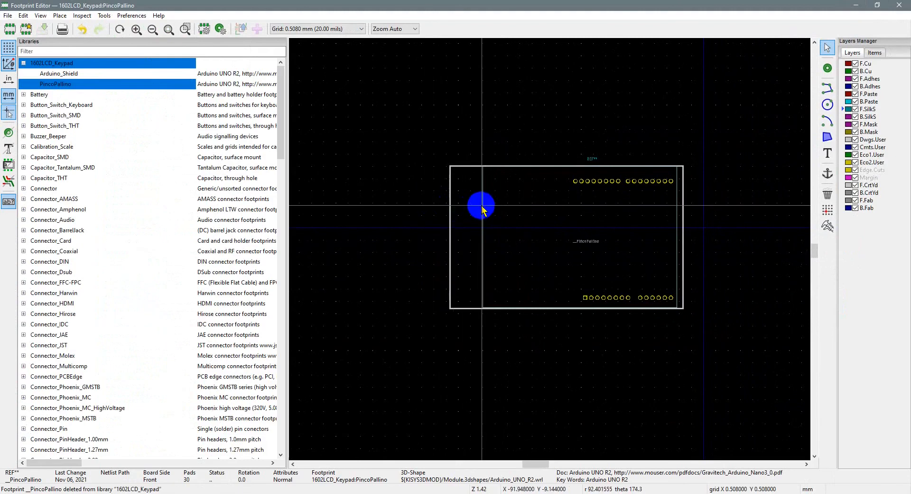
pyautogui.click(221, 29)
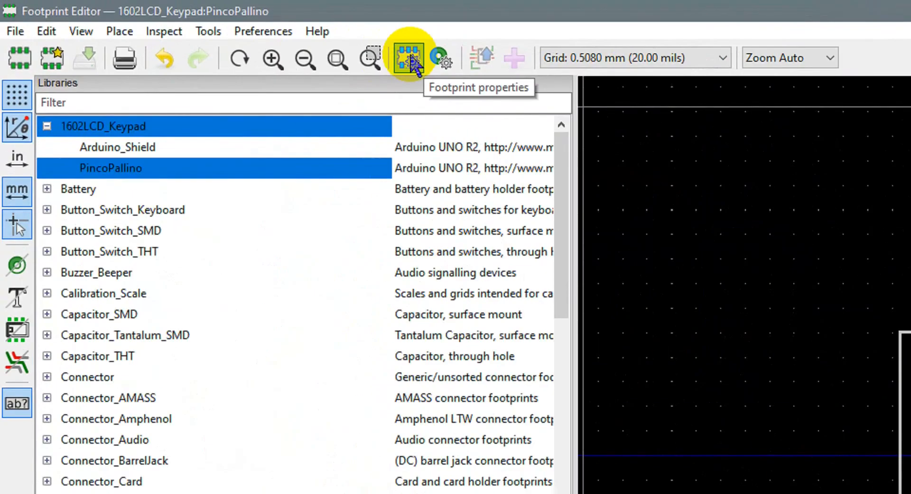
pyautogui.click(411, 60)
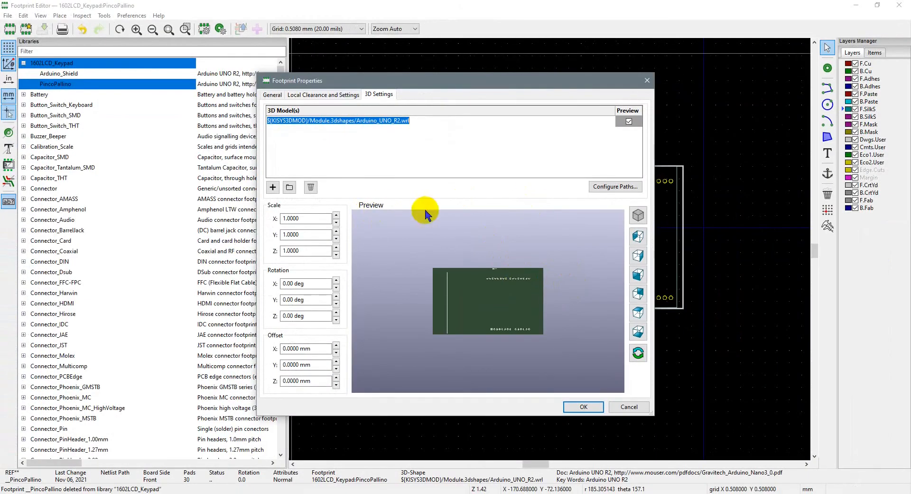
pyautogui.click(290, 187)
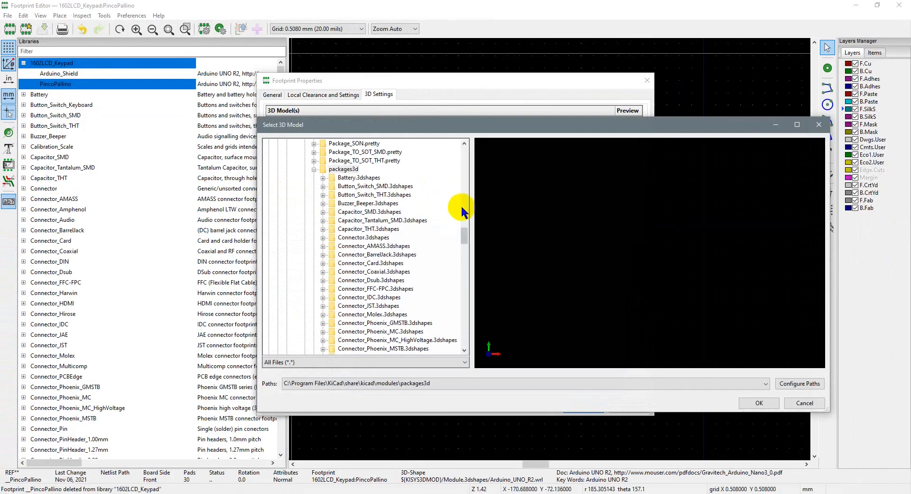
pyautogui.moveTo(465, 235); pyautogui.dragTo(466, 165)
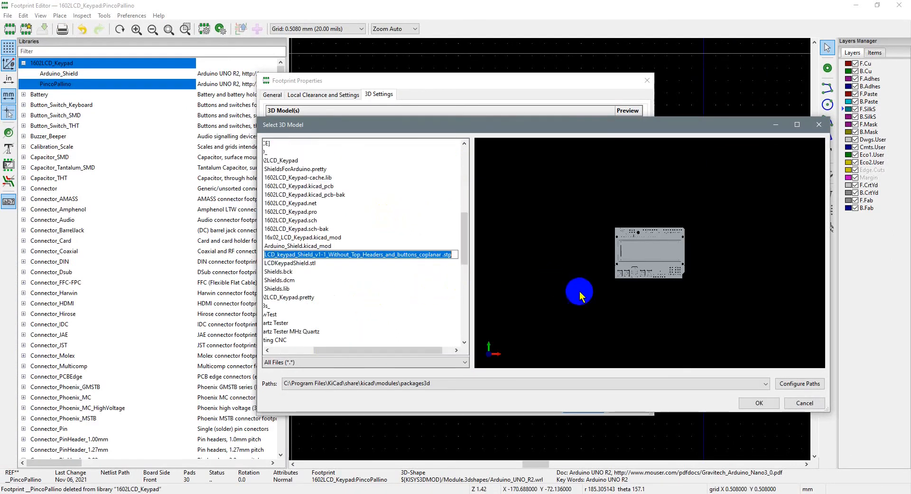
pyautogui.moveTo(667, 308); pyautogui.dragTo(576, 261)
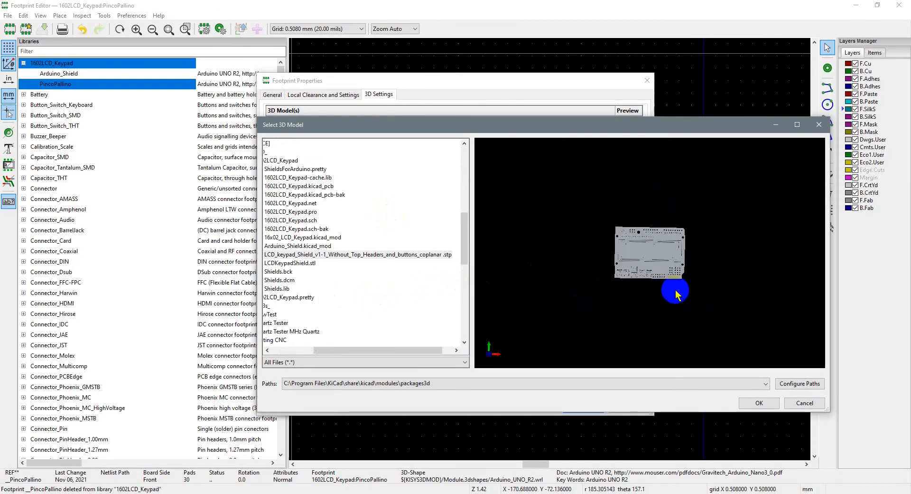
pyautogui.click(760, 403)
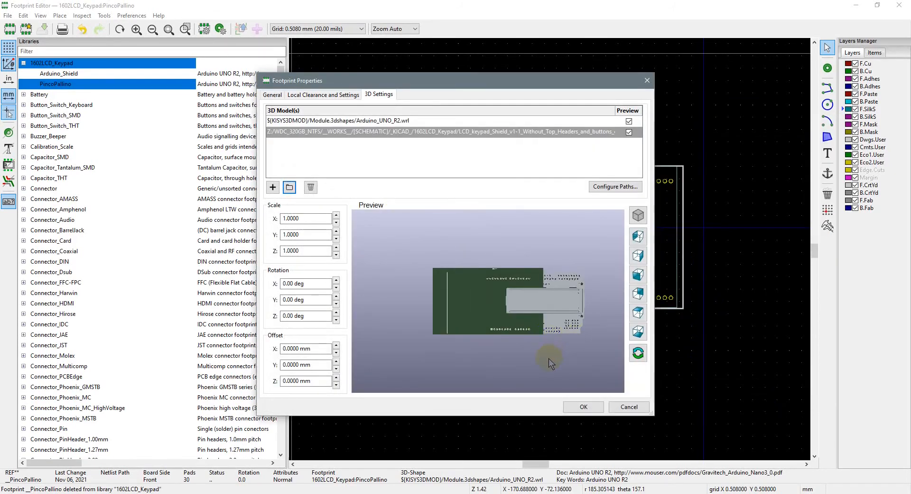
# Tilt the 3D preview to a side view and set the keypad shield model's Z offset to 11 mm
pyautogui.moveTo(549, 358); pyautogui.dragTo(503, 346, button='middle')
pyautogui.click(486, 305)
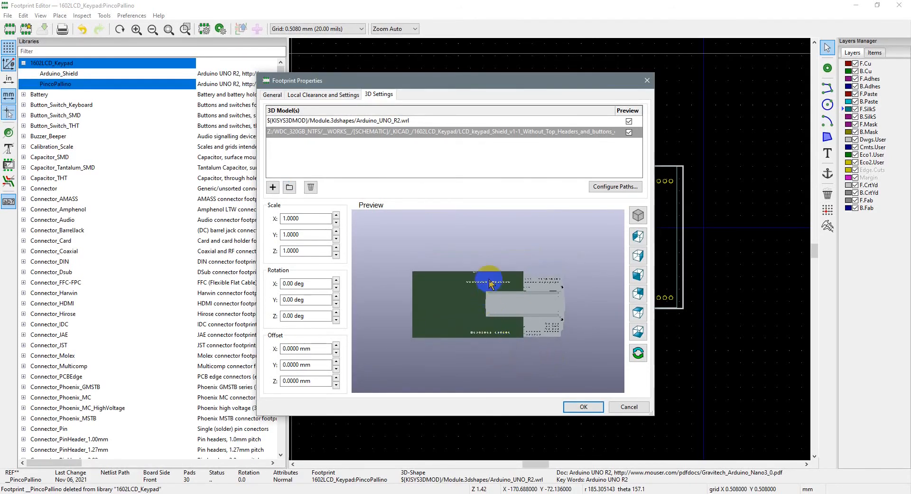
pyautogui.moveTo(484, 328); pyautogui.dragTo(486, 260)
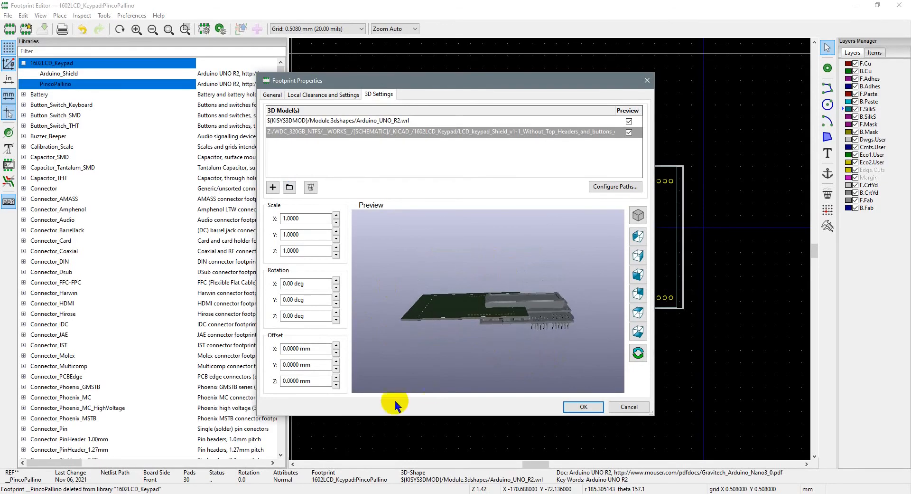
pyautogui.click(336, 377)
pyautogui.click(337, 377)
pyautogui.click(337, 378)
pyautogui.click(337, 378)
pyautogui.click(337, 377)
pyautogui.click(336, 377)
pyautogui.click(336, 378)
pyautogui.click(337, 378)
pyautogui.click(336, 377)
pyautogui.click(336, 377)
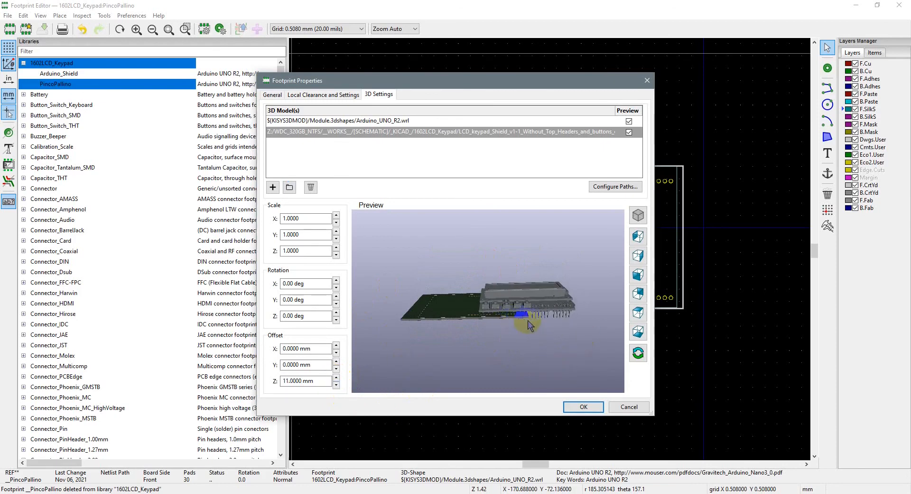
pyautogui.click(337, 361)
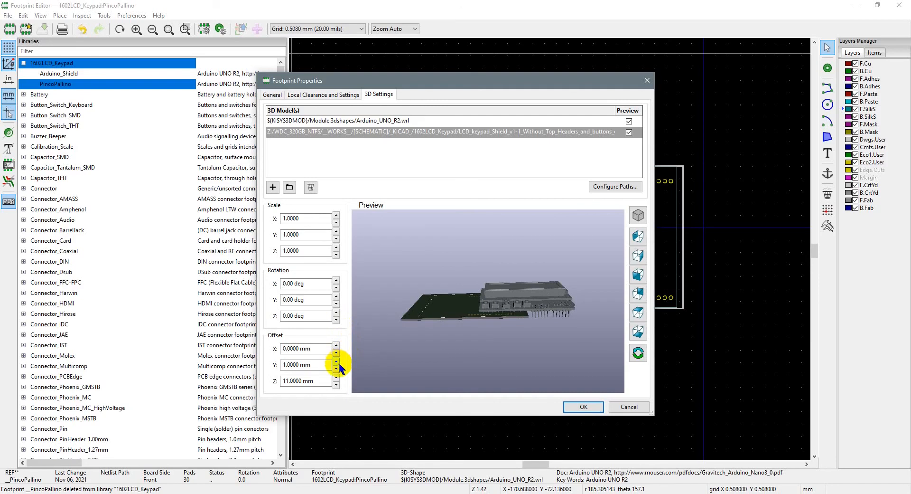
pyautogui.click(336, 369)
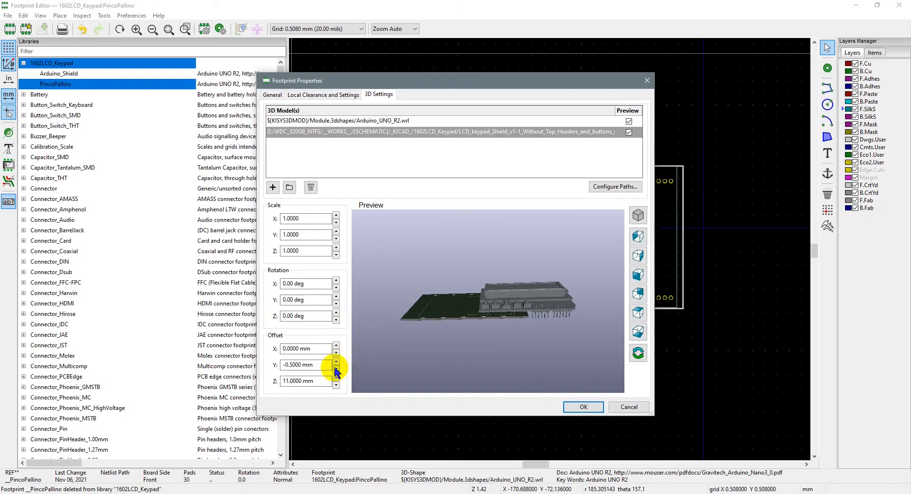
pyautogui.click(335, 360)
pyautogui.click(336, 369)
# Shift the keypad shield model along X to an offset of -48.5 mm so its header pins approach the board's pad rows
pyautogui.click(336, 351)
pyautogui.click(336, 351)
pyautogui.click(336, 351)
pyautogui.click(336, 352)
pyautogui.click(336, 351)
pyautogui.click(336, 351)
pyautogui.click(336, 352)
pyautogui.click(336, 352)
pyautogui.click(336, 353)
pyautogui.click(337, 352)
pyautogui.click(336, 352)
pyautogui.click(337, 352)
pyautogui.click(337, 353)
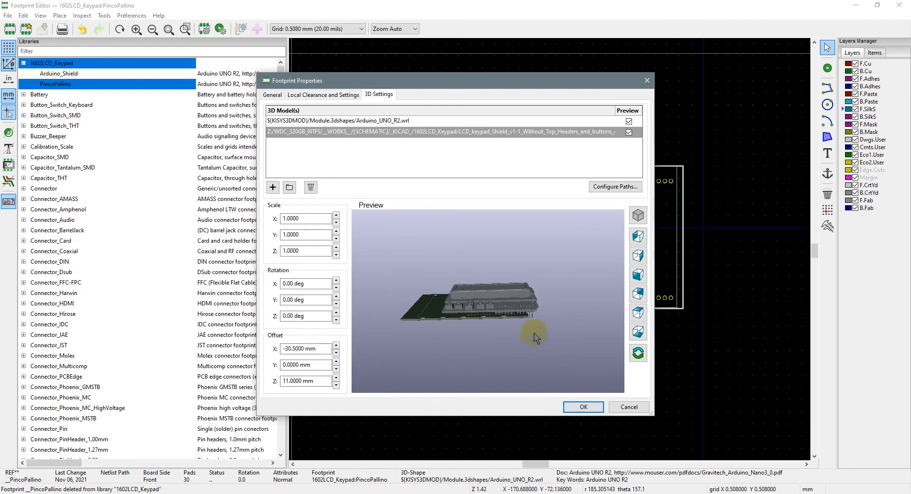
pyautogui.scroll(5, 537, 334)
pyautogui.scroll(2, 516, 326)
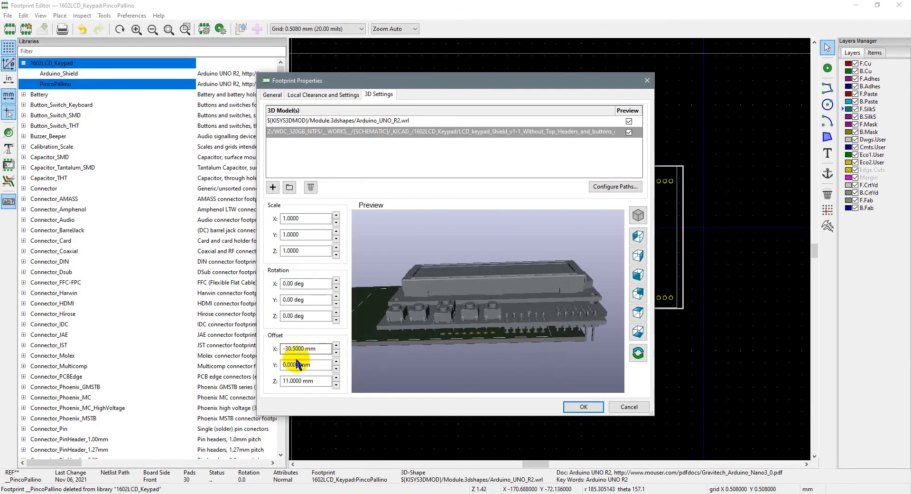
pyautogui.click(337, 352)
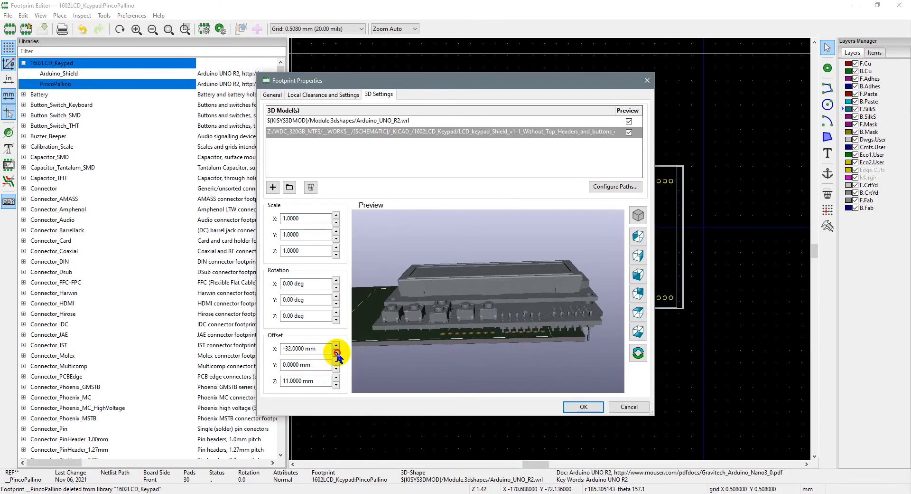
pyautogui.click(337, 352)
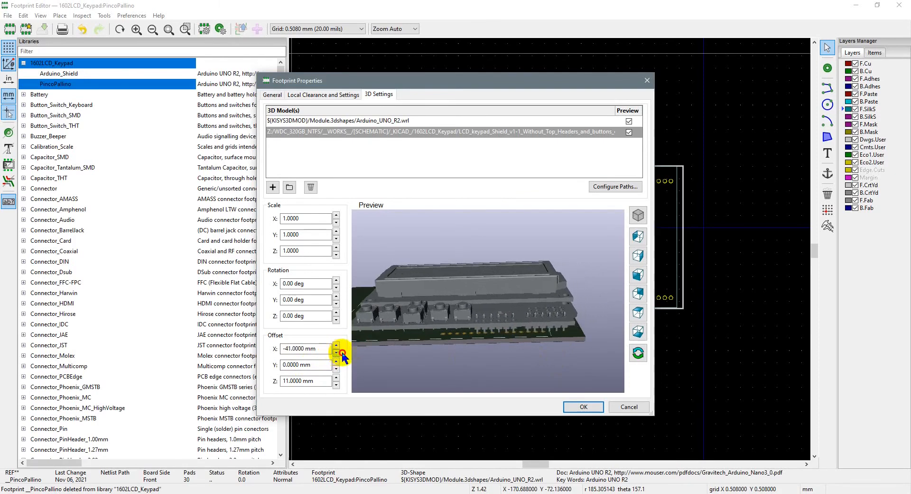
pyautogui.click(336, 352)
pyautogui.click(337, 352)
pyautogui.click(336, 352)
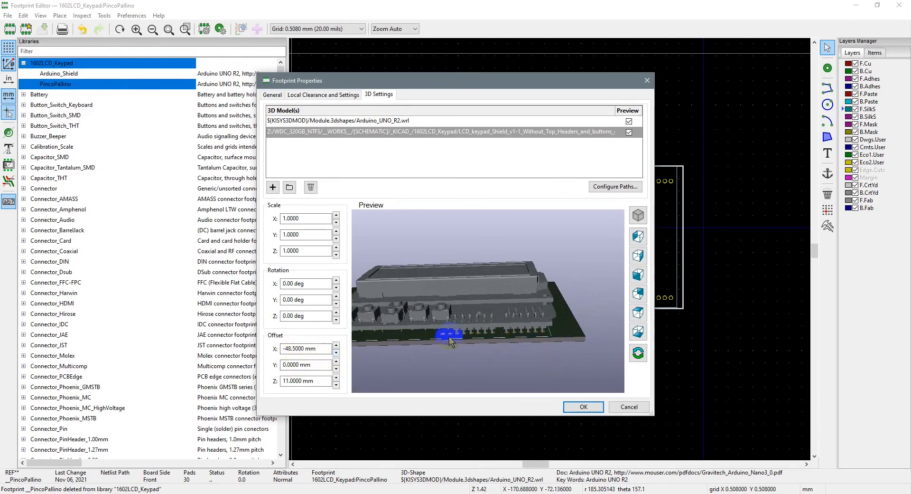
# Examine the header pins against the pads up close and fine-tune the shield model's X offset to -48.3 mm
pyautogui.scroll(1, 454, 337)
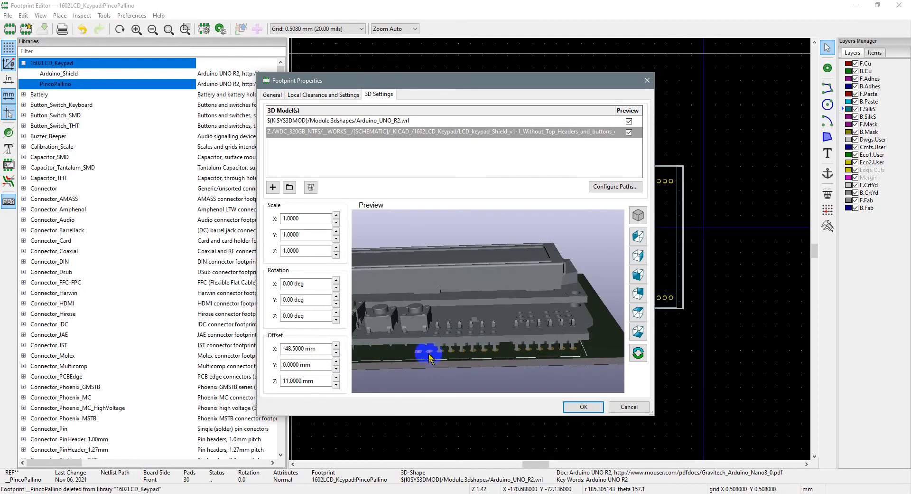
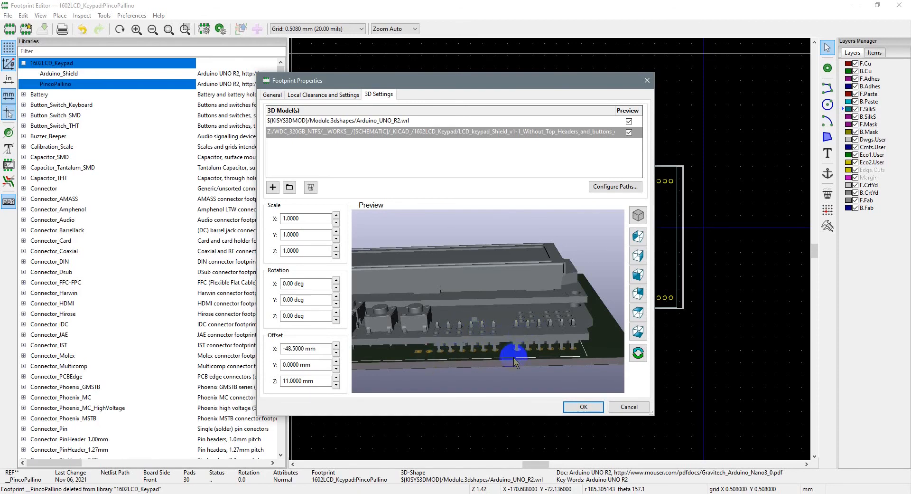
pyautogui.scroll(2, 515, 363)
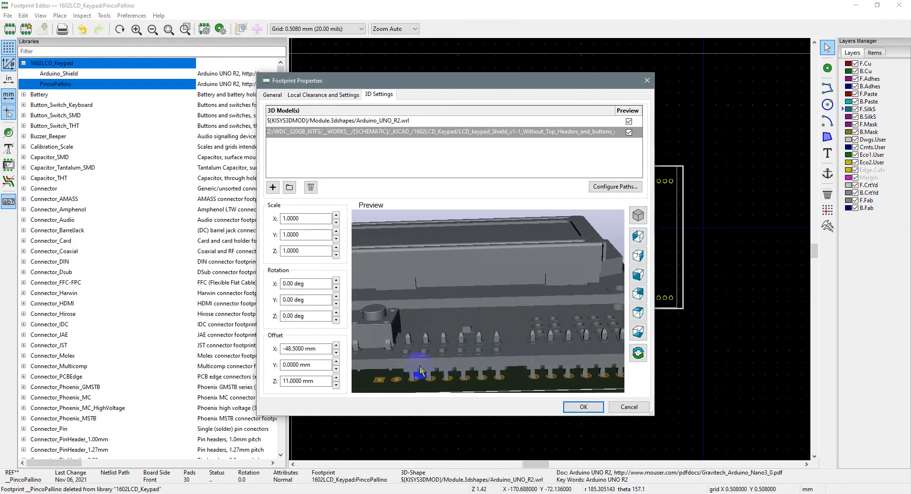
pyautogui.click(336, 352)
pyautogui.click(294, 348)
pyautogui.press('BackSpace')
pyautogui.write('3')
# Inspect the shield pins' alignment with the pads from the board's underside and from above, and accept the footprint properties
pyautogui.moveTo(553, 379); pyautogui.dragTo(563, 337, button='middle')
pyautogui.moveTo(563, 338); pyautogui.dragTo(510, 295)
pyautogui.scroll(1, 474, 255)
pyautogui.scroll(-2, 474, 255)
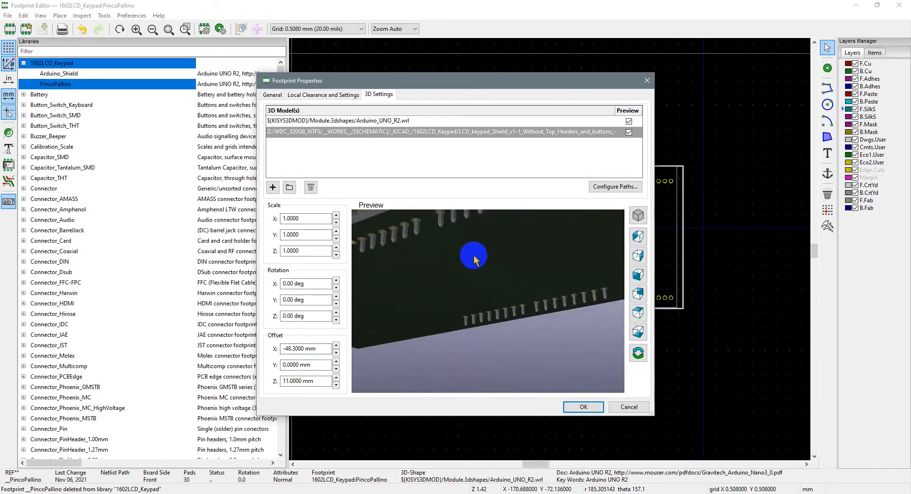
pyautogui.moveTo(474, 256); pyautogui.dragTo(488, 197)
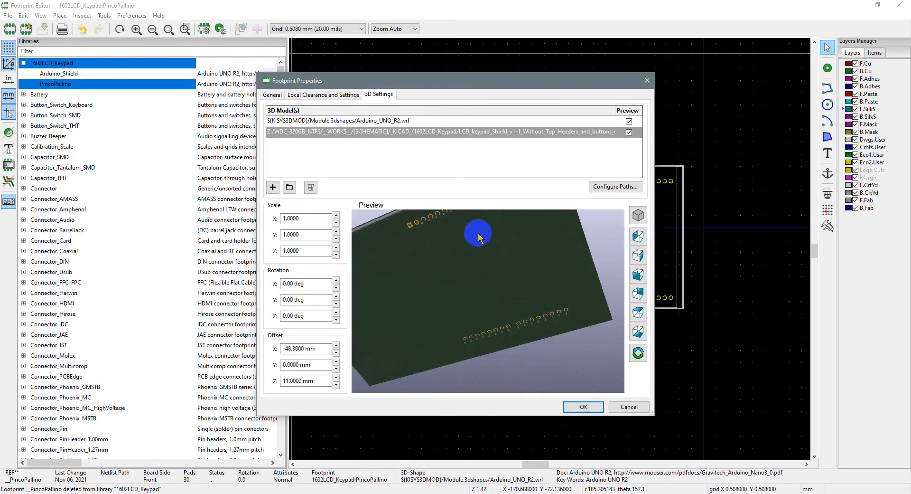
pyautogui.moveTo(477, 232); pyautogui.dragTo(456, 223)
pyautogui.scroll(3, 490, 311)
pyautogui.scroll(4, 520, 303)
pyautogui.scroll(-6, 525, 285)
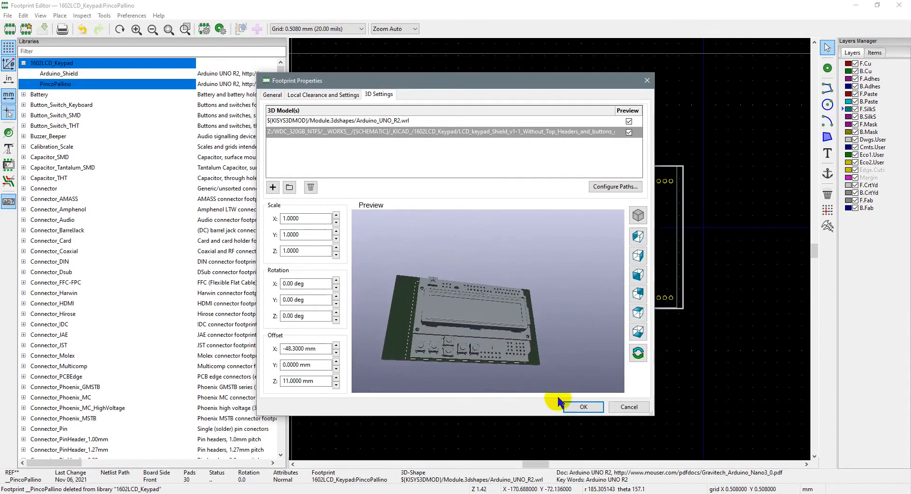
pyautogui.click(585, 407)
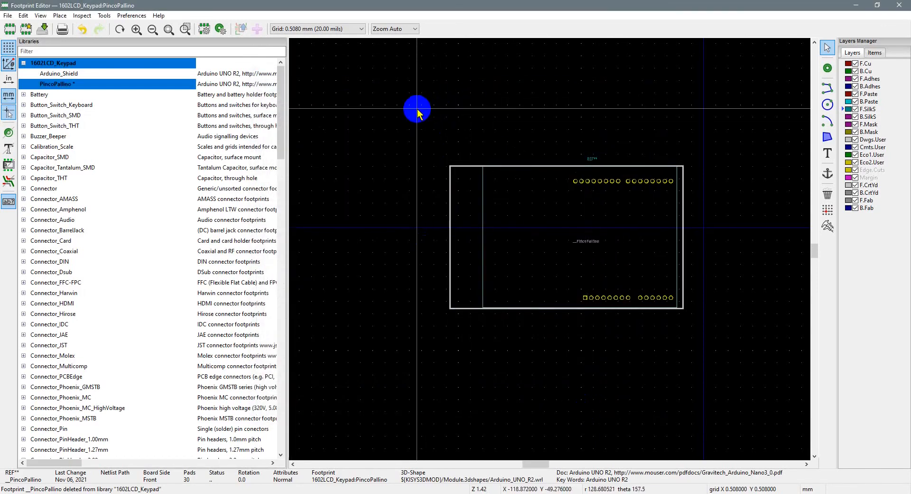
# Switch to the schematic and place the 16x02_Arduino_Keypad symbol between the existing no-connect markers and power wires
pyautogui.hotkey('alt', 'Tab')
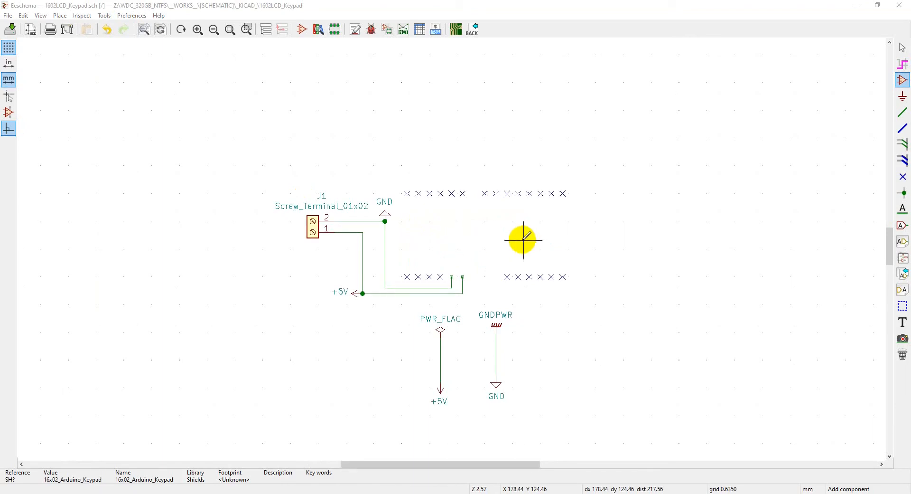
pyautogui.click(190, 138)
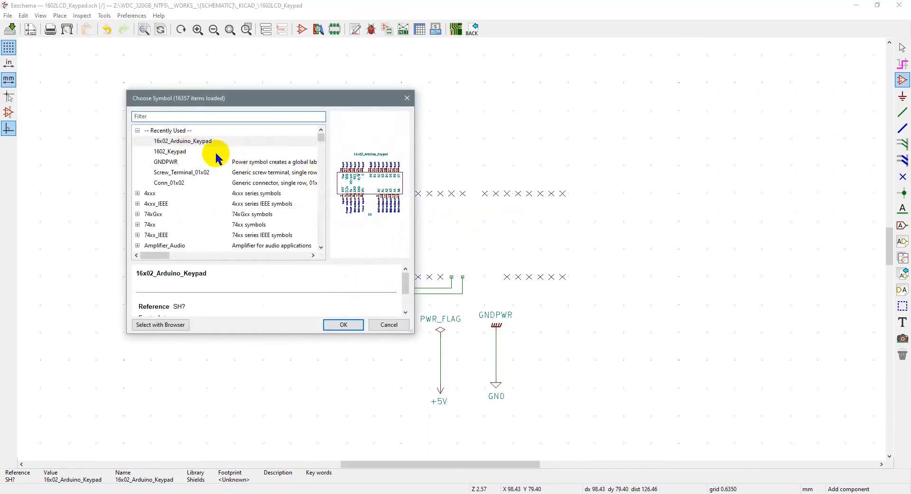
pyautogui.click(244, 141)
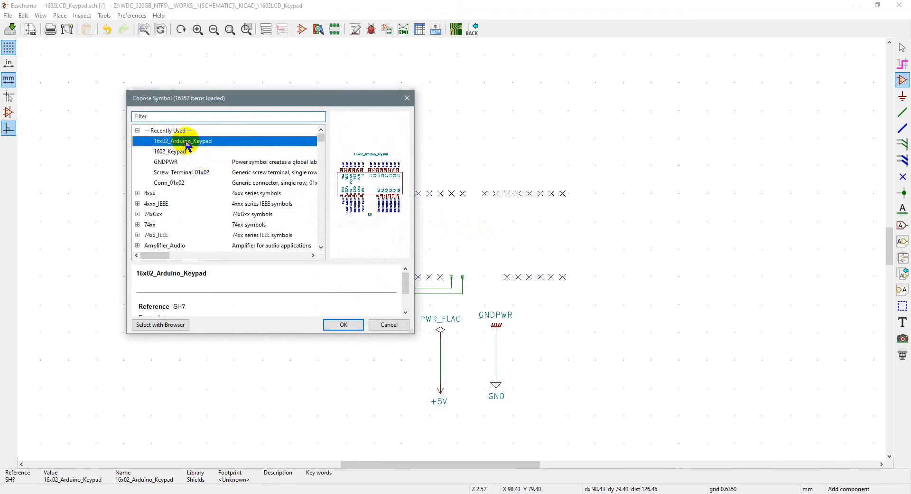
pyautogui.click(354, 325)
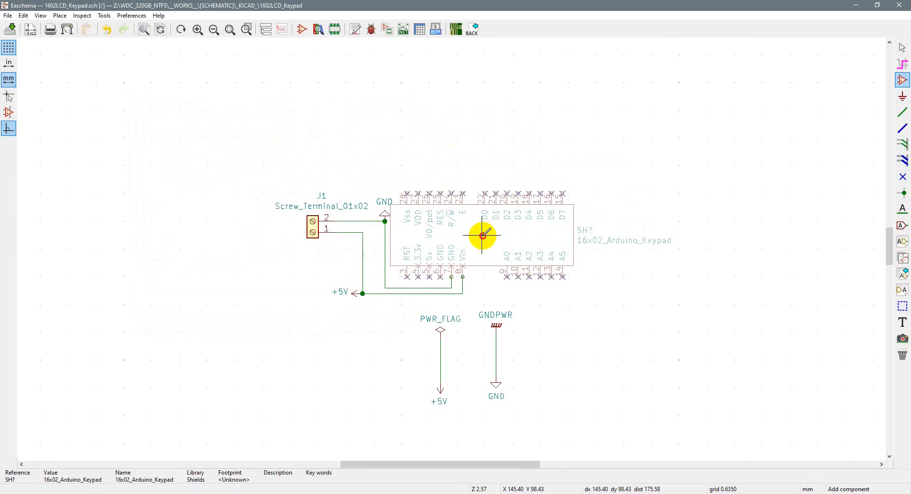
pyautogui.click(482, 235)
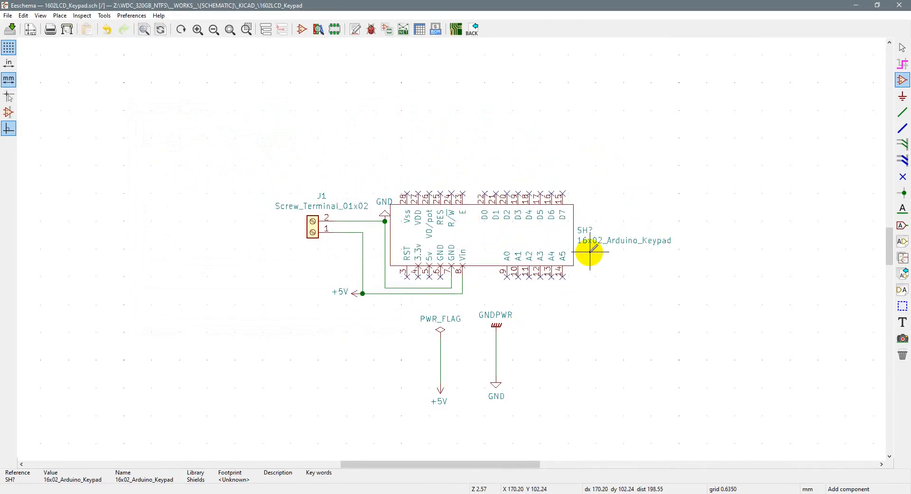
# Annotate the entire schematic, keeping existing annotations and sorting components by X position
pyautogui.click(355, 28)
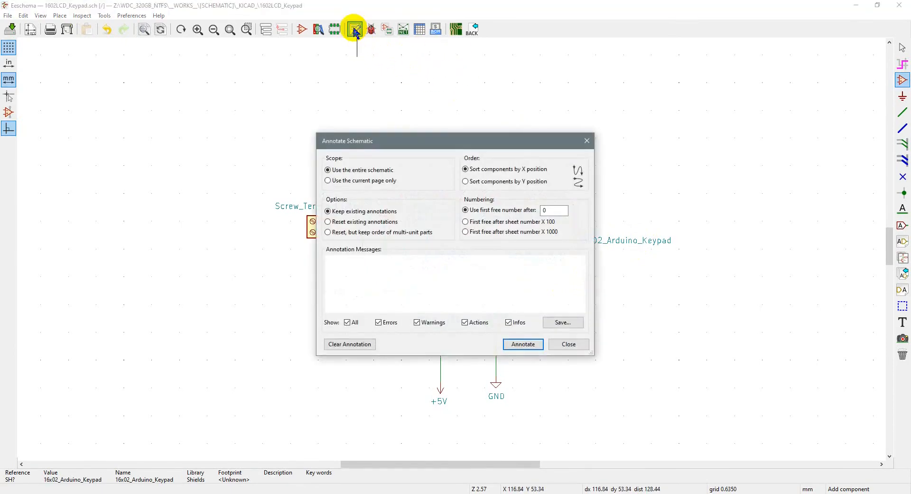
pyautogui.click(524, 346)
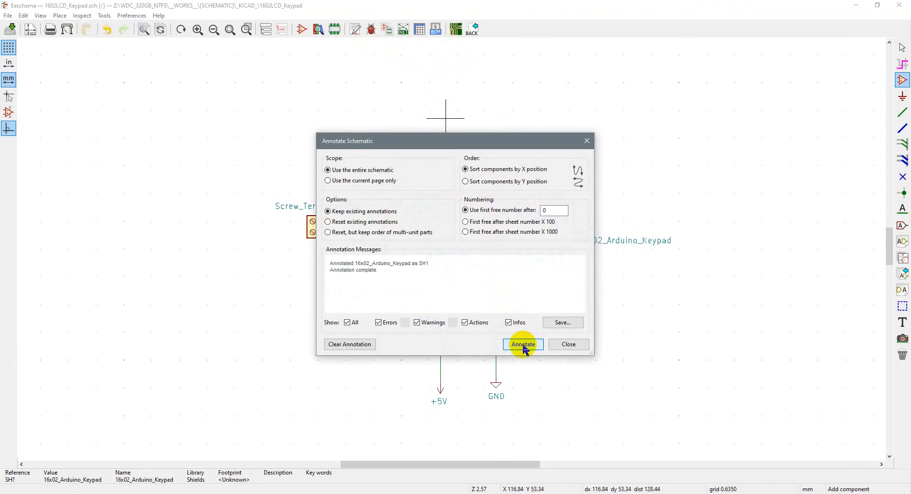
pyautogui.click(573, 345)
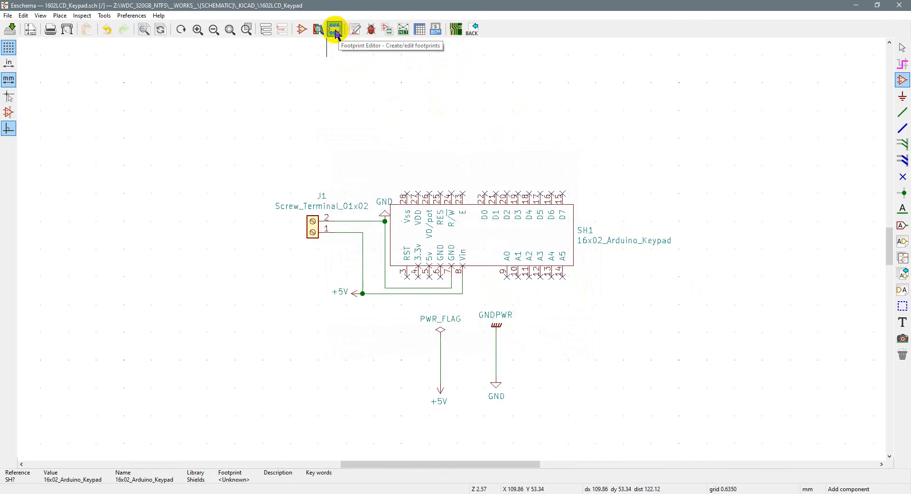
# Generate the Pcbnew netlist over the existing 1602LCD_Keypad.net file and switch to the PCB layout editor
pyautogui.click(403, 32)
pyautogui.click(527, 219)
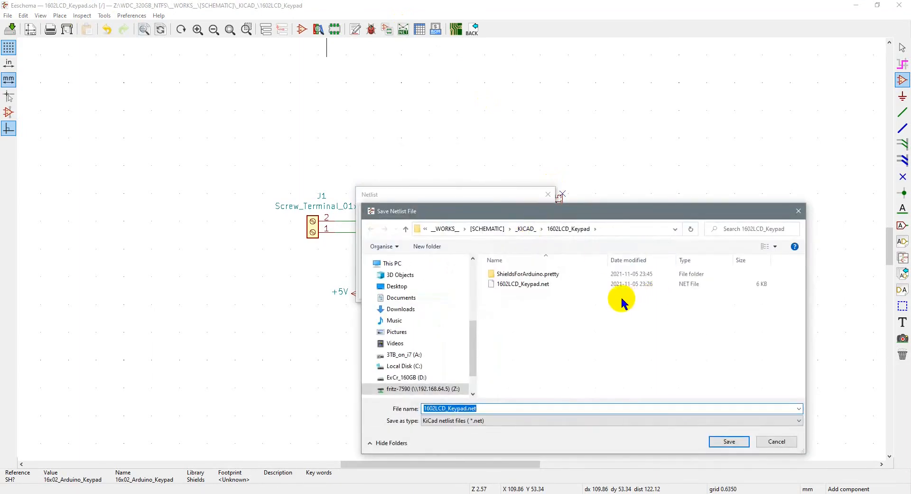
pyautogui.doubleClick(527, 283)
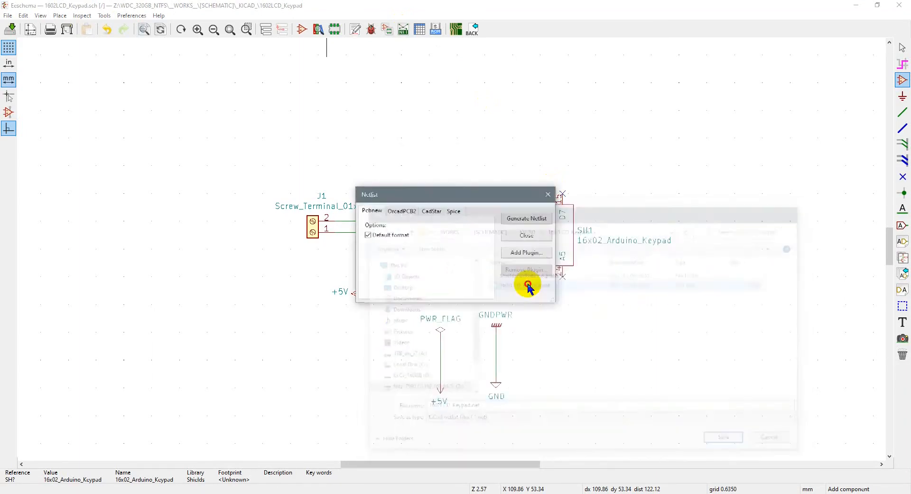
pyautogui.click(399, 237)
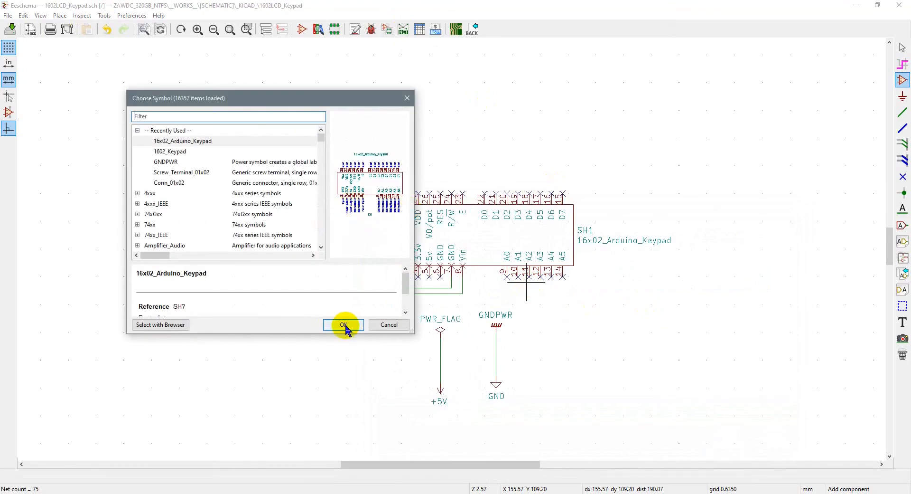
pyautogui.click(343, 324)
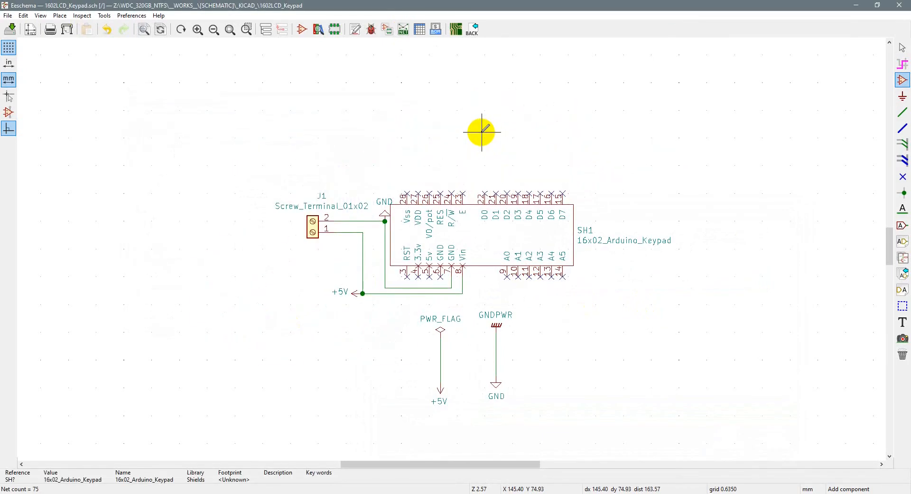
pyautogui.click(455, 31)
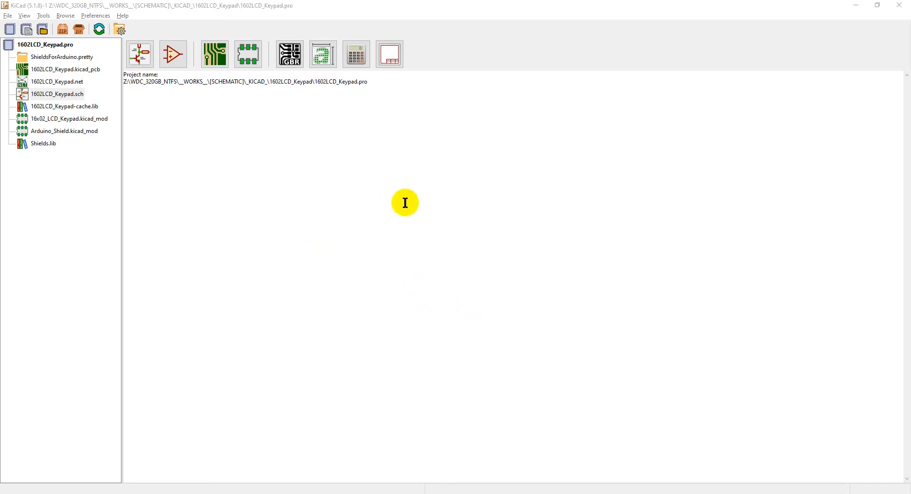
# Open the 16x02_Arduino_Keypad symbol from the Shields library in the Symbol Editor
pyautogui.click(174, 55)
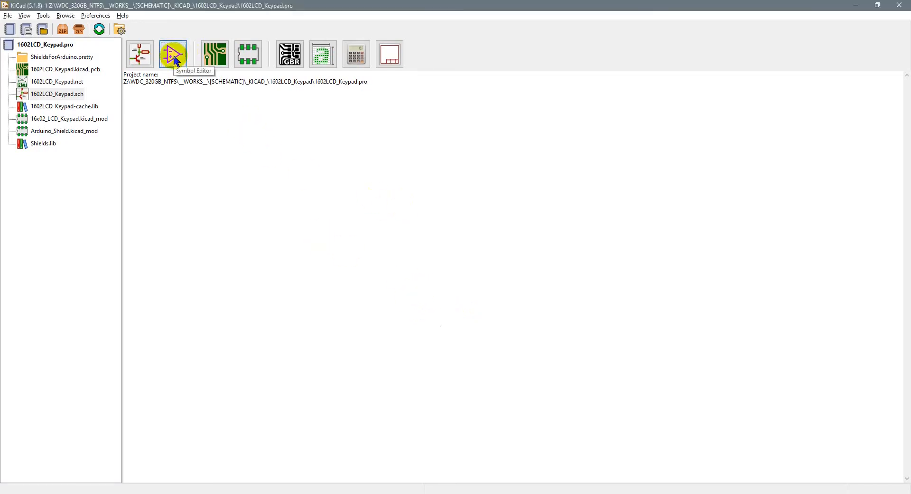
pyautogui.moveTo(130, 116); pyautogui.dragTo(132, 430)
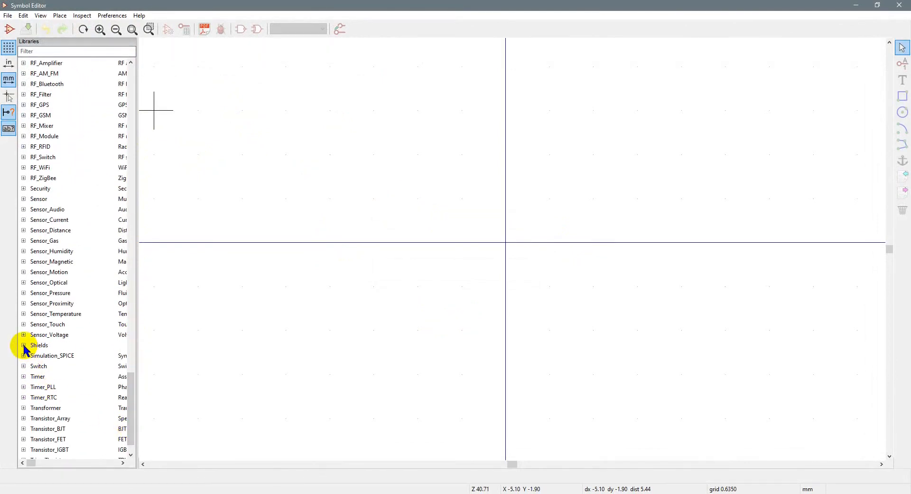
pyautogui.click(24, 345)
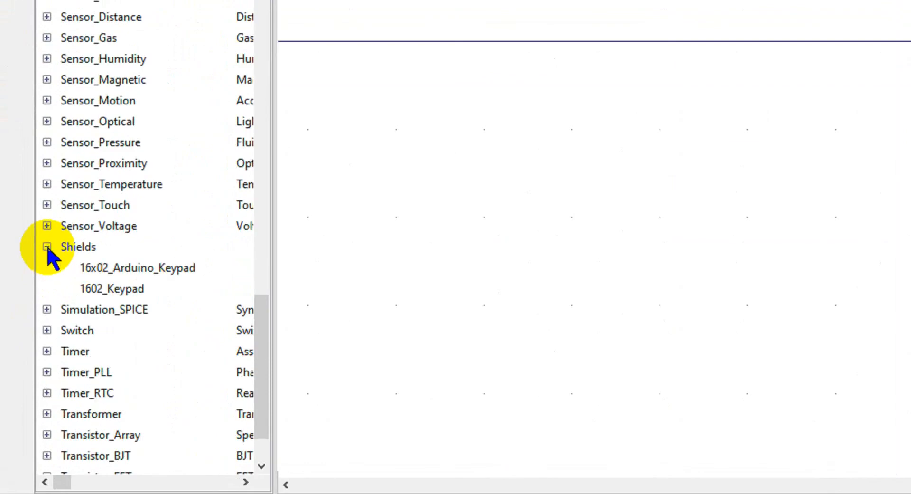
pyautogui.click(159, 268)
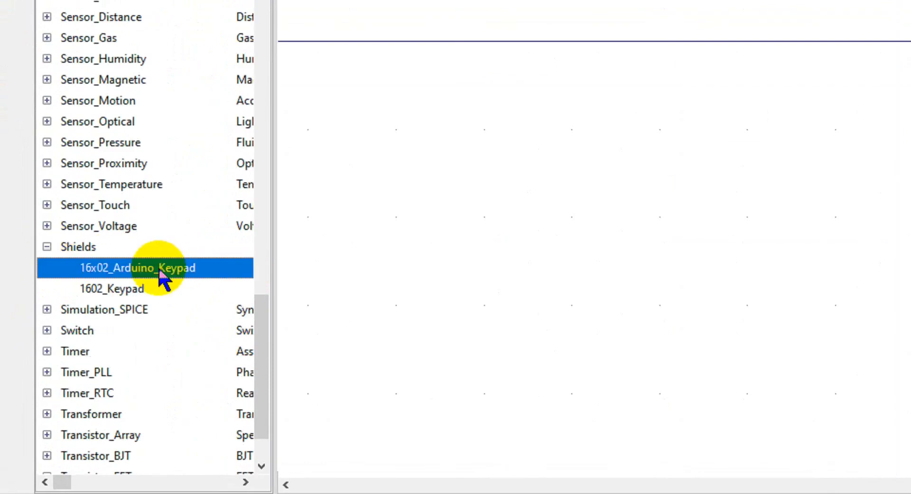
pyautogui.doubleClick(162, 270)
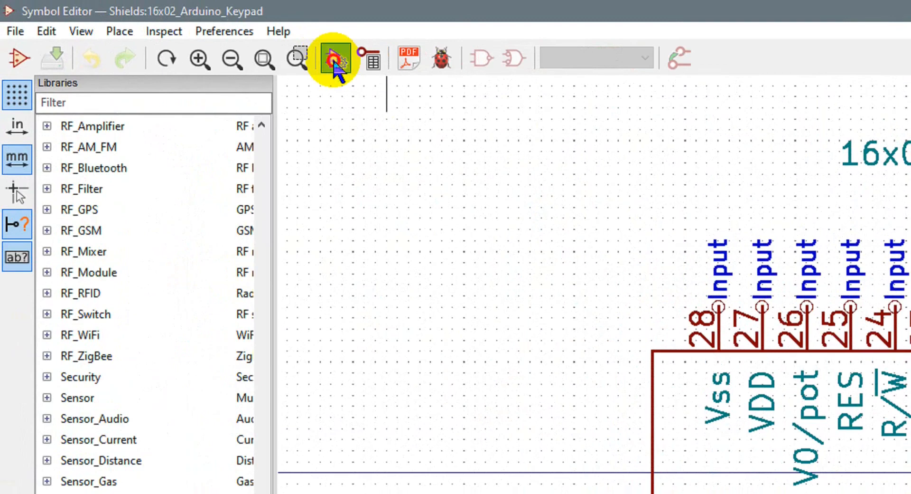
# Assign the PincoPallino footprint from the 1602LCD_Keypad library to the 16x02_Arduino_Keypad symbol, and close the Symbol Editor saving the changes to Shields
pyautogui.click(334, 61)
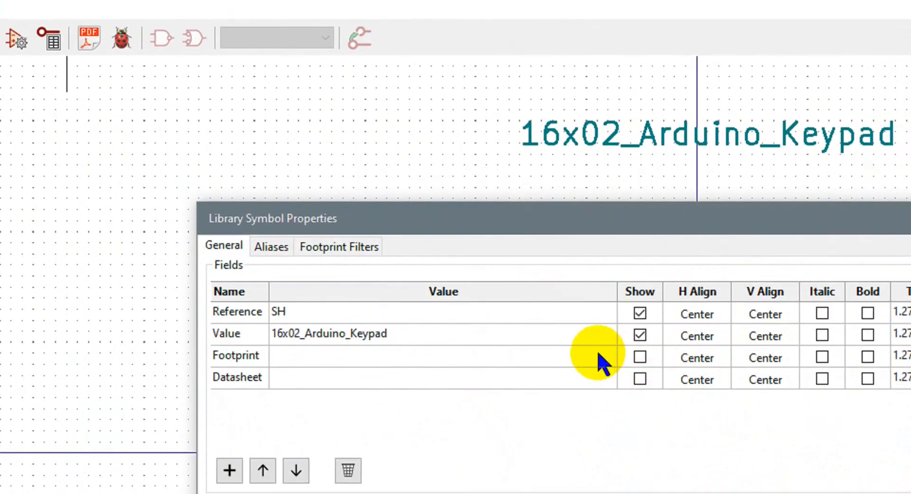
pyautogui.click(602, 356)
pyautogui.click(607, 356)
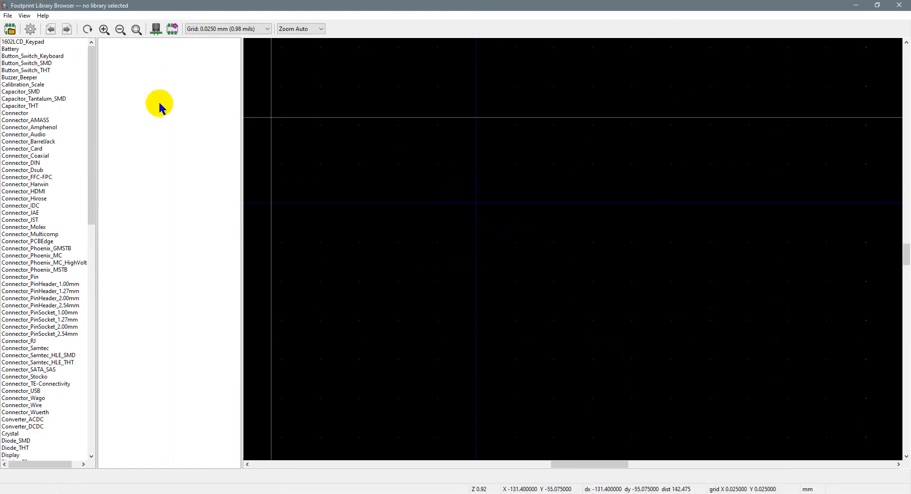
pyautogui.click(27, 44)
pyautogui.click(120, 50)
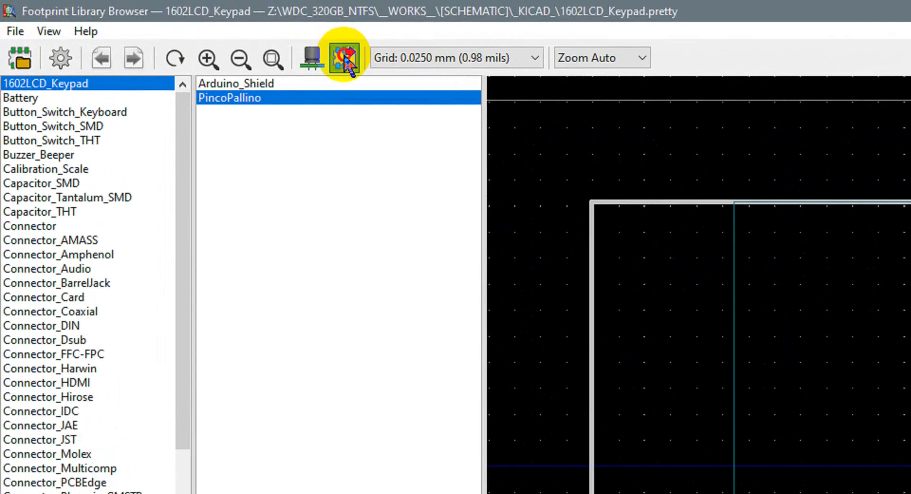
pyautogui.click(345, 59)
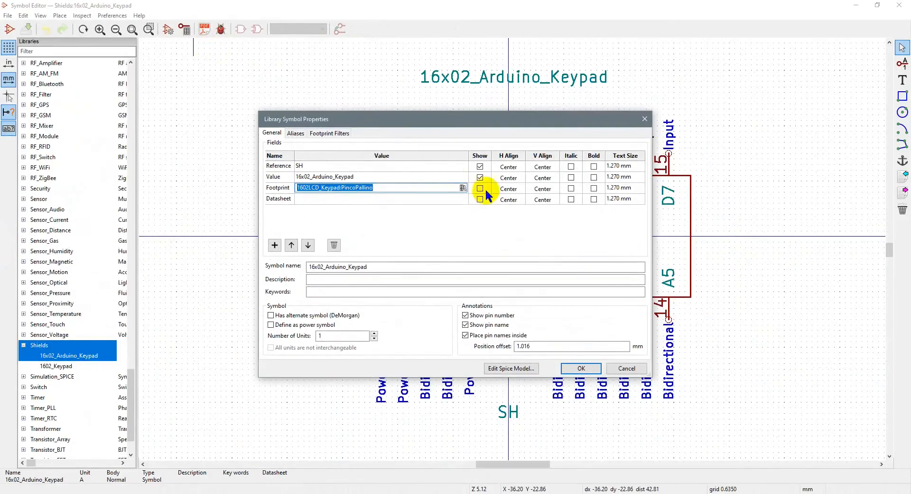
pyautogui.click(582, 370)
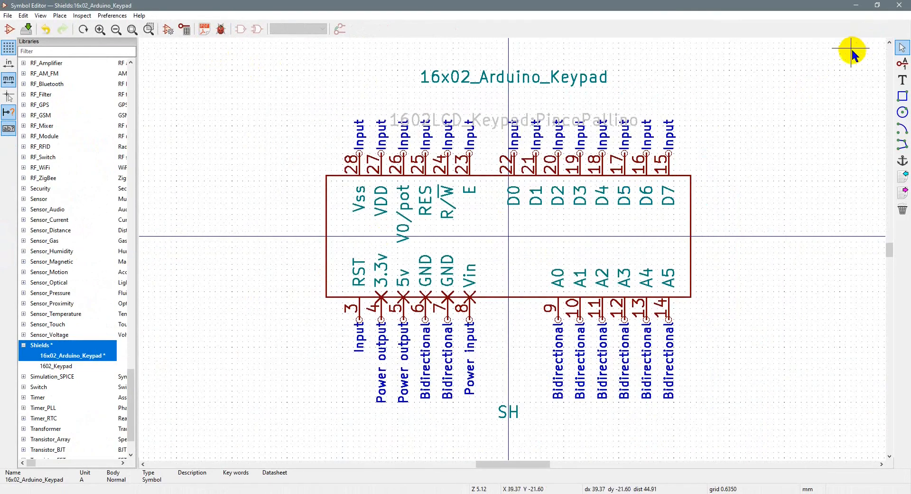
pyautogui.click(902, 10)
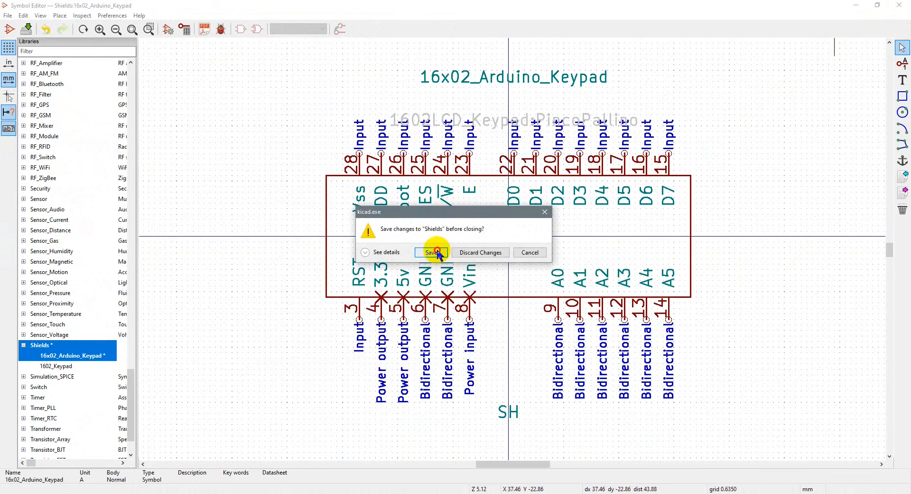
pyautogui.click(436, 252)
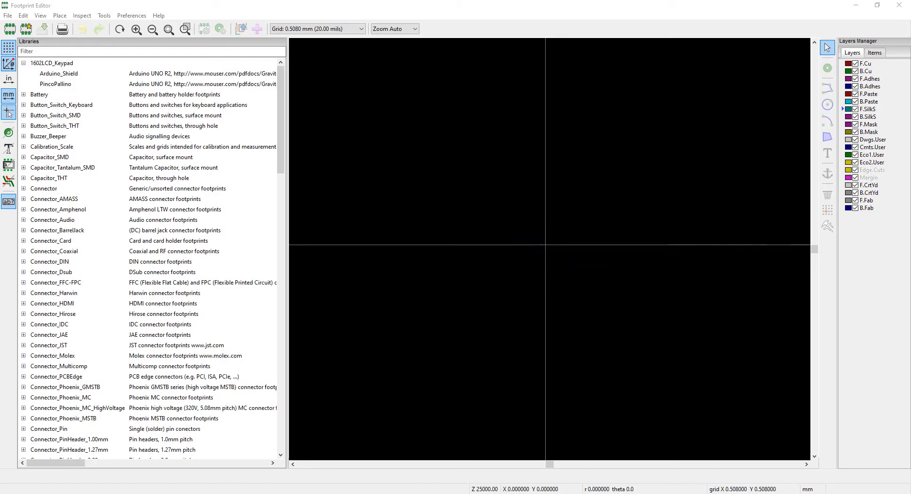
# Switch to File Explorer and compare the footprint files in the 1602LCD_Keypad.pretty folder with the library's entries in the Footprint Editor
pyautogui.moveTo(910, 71); pyautogui.dragTo(576, 1)
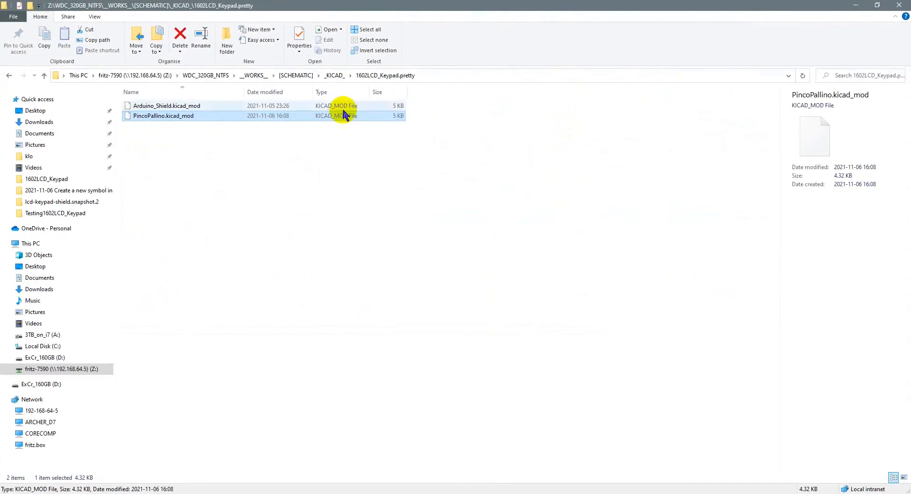
pyautogui.click(335, 75)
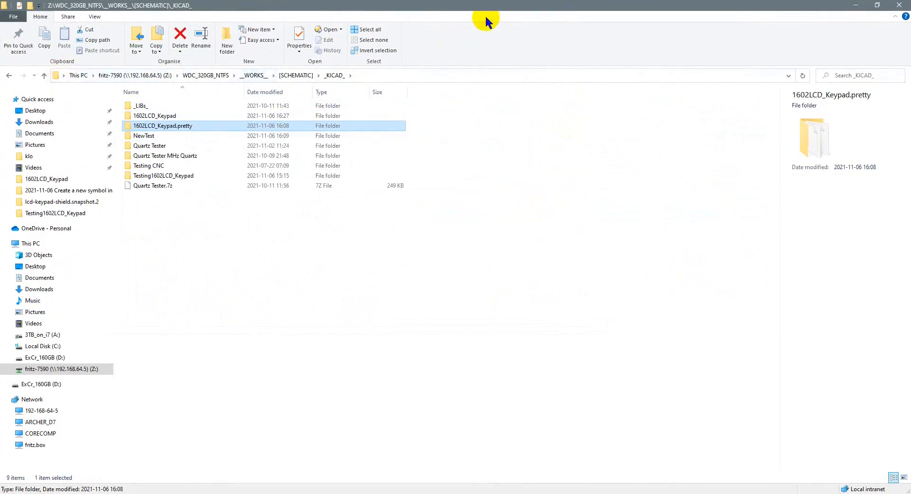
pyautogui.moveTo(489, 12); pyautogui.dragTo(596, 66)
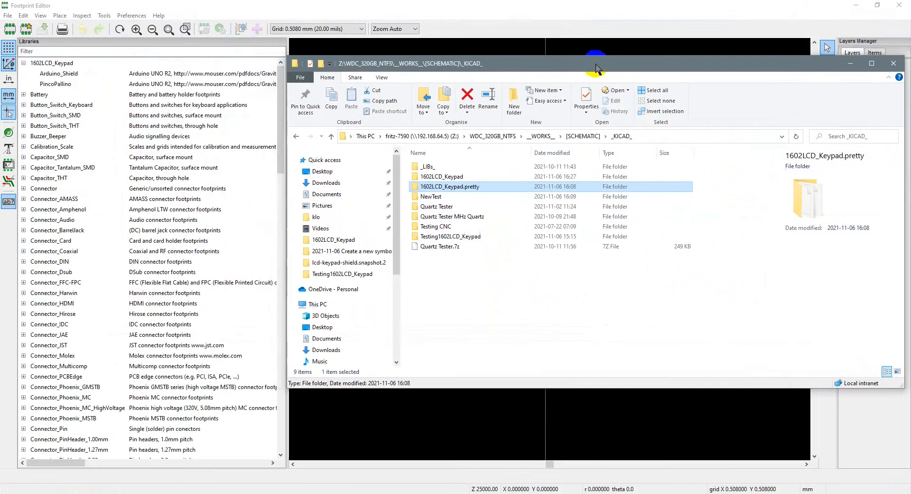
pyautogui.doubleClick(457, 187)
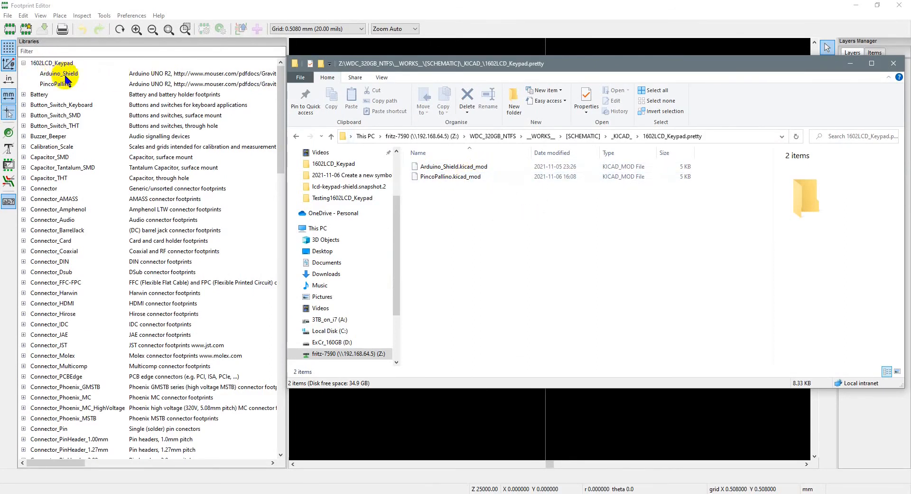
pyautogui.moveTo(447, 64); pyautogui.dragTo(349, 42)
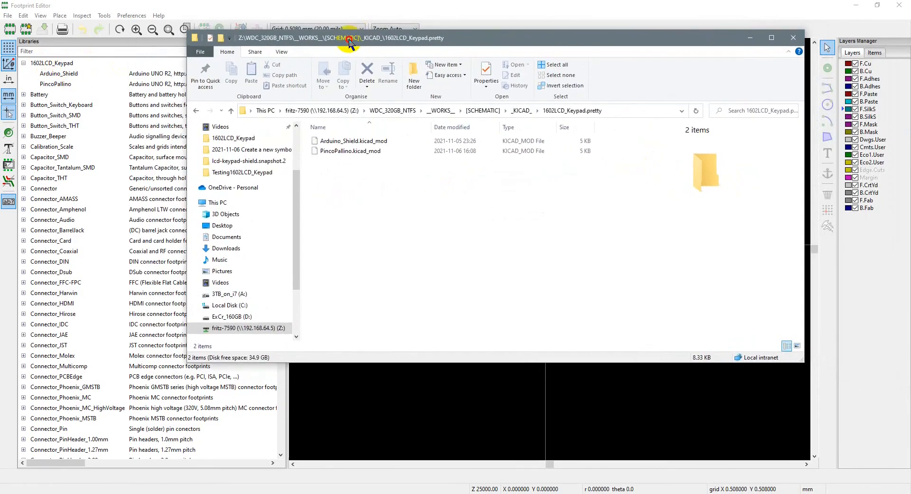
pyautogui.moveTo(293, 38); pyautogui.dragTo(339, 102)
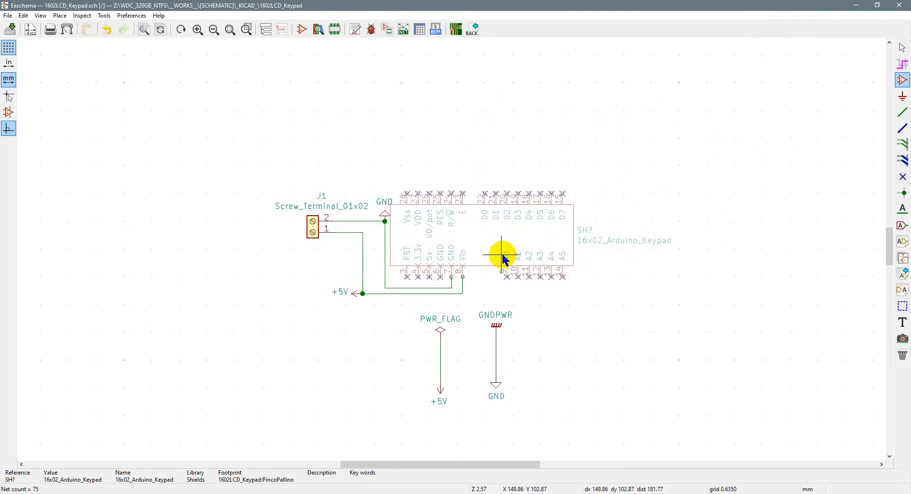
# Place the 16x02_Arduino_Keypad symbol on the existing wires and no-connect markers, and annotate the entire schematic, keeping existing annotations
pyautogui.click(503, 257)
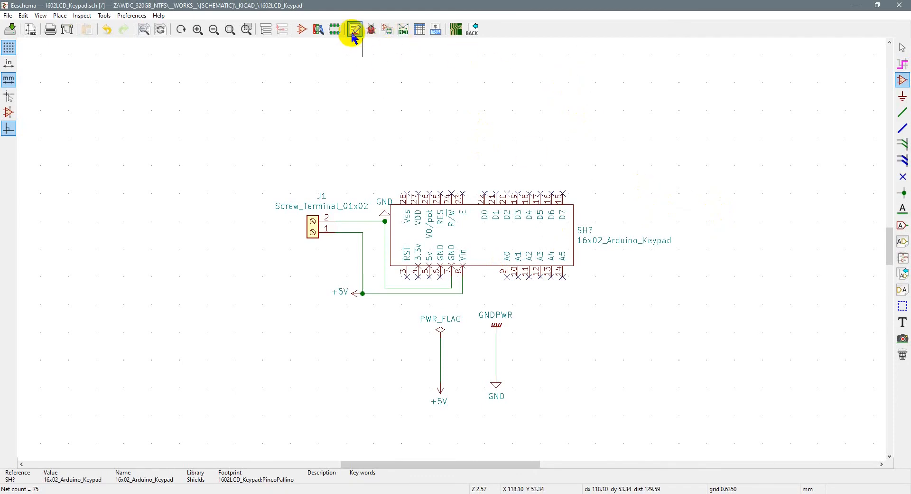
pyautogui.click(356, 30)
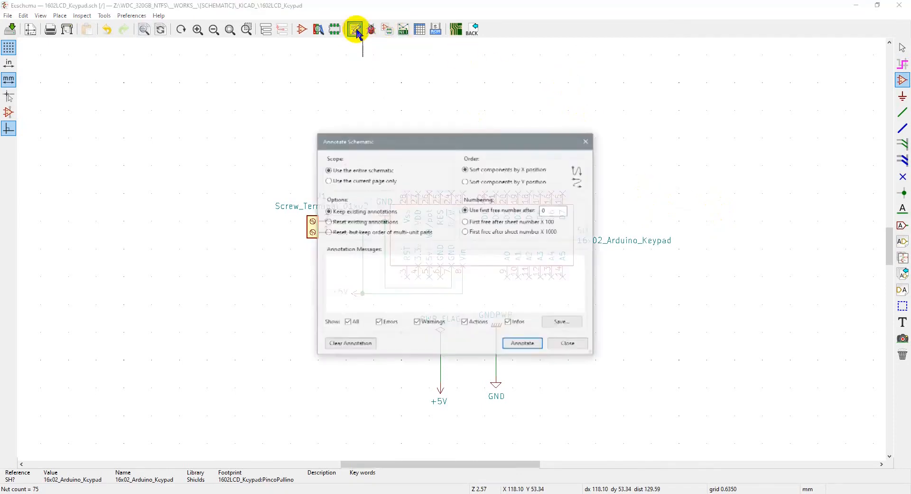
pyautogui.click(524, 346)
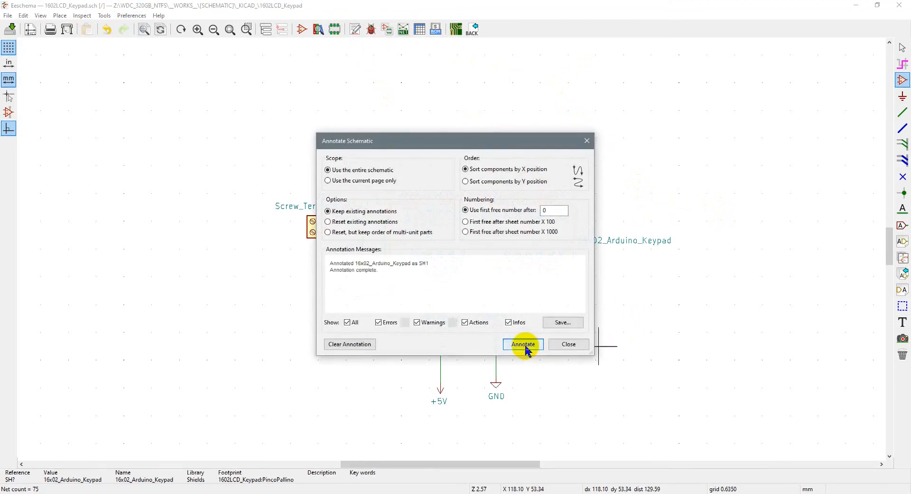
pyautogui.click(569, 345)
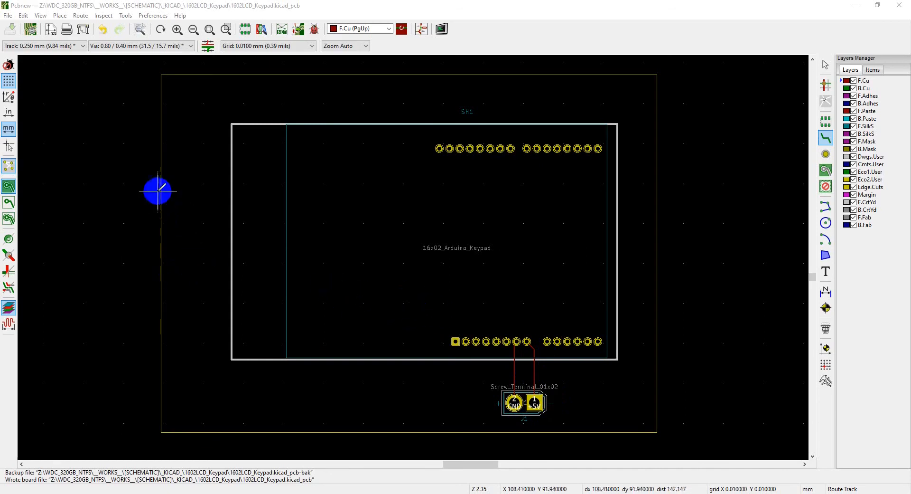
# Open the board in the 3D viewer and examine from several angles how the keypad shield model sits on its footprint outline and pads
pyautogui.click(40, 15)
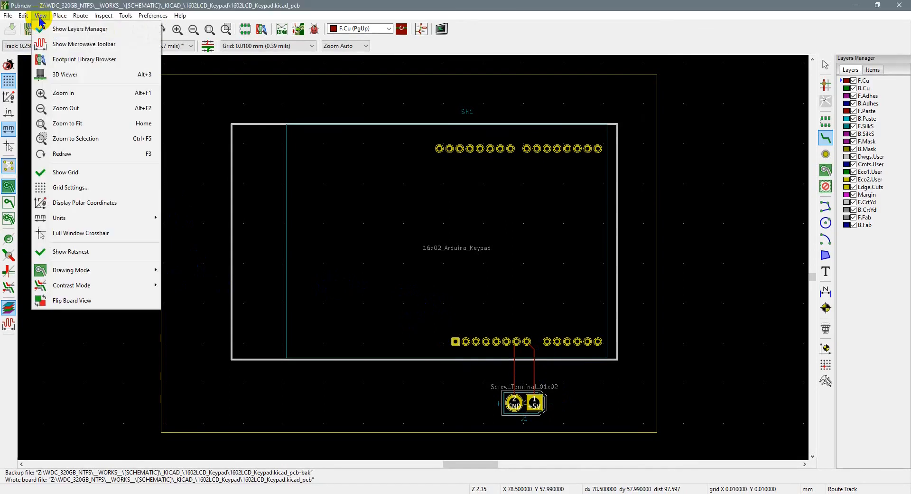
pyautogui.click(62, 75)
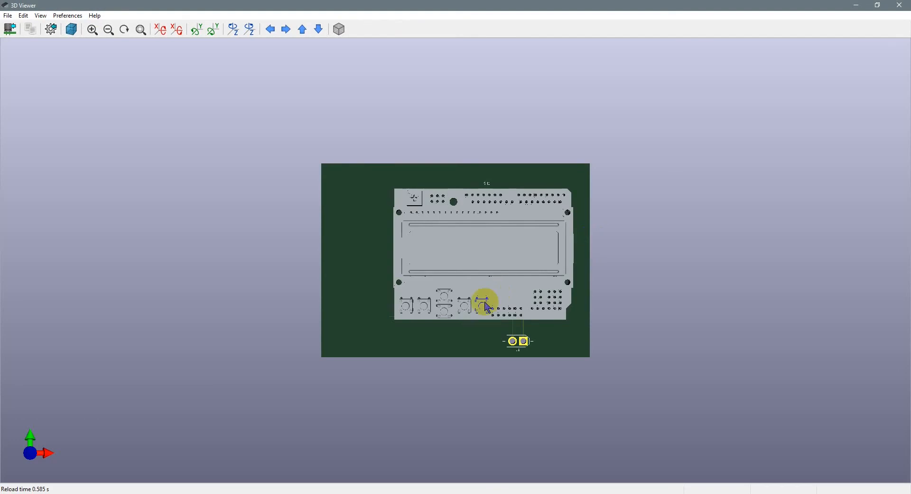
pyautogui.moveTo(487, 307); pyautogui.dragTo(513, 175)
pyautogui.moveTo(525, 248); pyautogui.dragTo(500, 209)
pyautogui.moveTo(494, 265); pyautogui.dragTo(531, 332)
pyautogui.scroll(5, 528, 323)
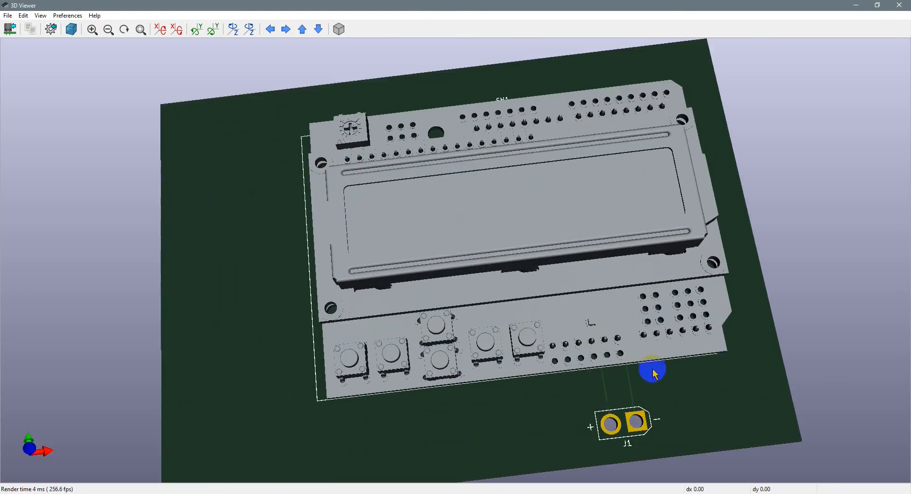
pyautogui.moveTo(620, 386); pyautogui.dragTo(494, 350, button='middle')
pyautogui.moveTo(501, 350); pyautogui.dragTo(450, 297)
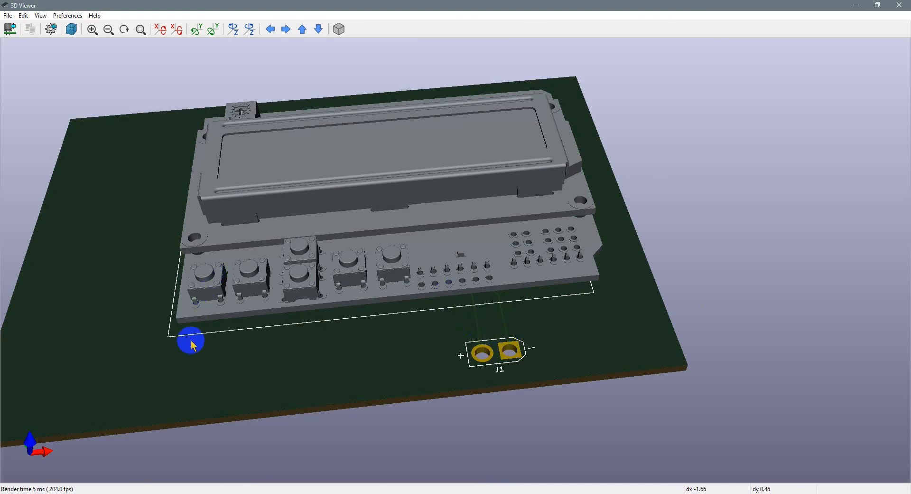
pyautogui.moveTo(191, 340); pyautogui.dragTo(279, 374)
pyautogui.moveTo(216, 238); pyautogui.dragTo(393, 182)
pyautogui.moveTo(247, 175); pyautogui.dragTo(596, 218)
pyautogui.moveTo(298, 163); pyautogui.dragTo(498, 361)
pyautogui.moveTo(311, 198); pyautogui.dragTo(57, 155)
pyautogui.moveTo(318, 246); pyautogui.dragTo(256, 284)
pyautogui.moveTo(425, 311); pyautogui.dragTo(95, 295)
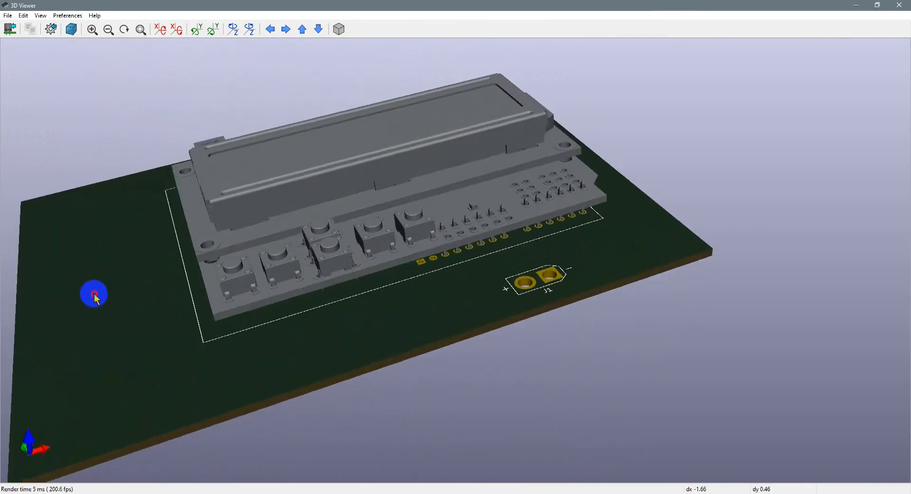
pyautogui.moveTo(426, 316); pyautogui.dragTo(319, 280)
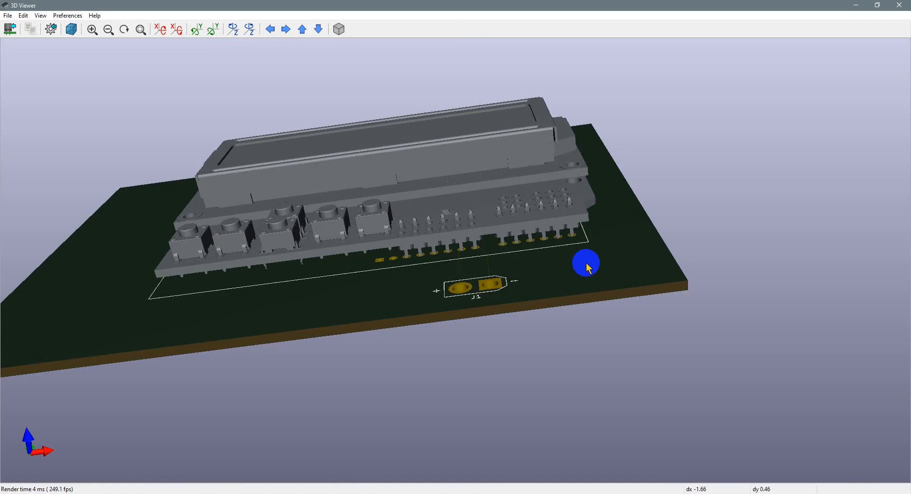
pyautogui.moveTo(611, 240); pyautogui.dragTo(631, 348)
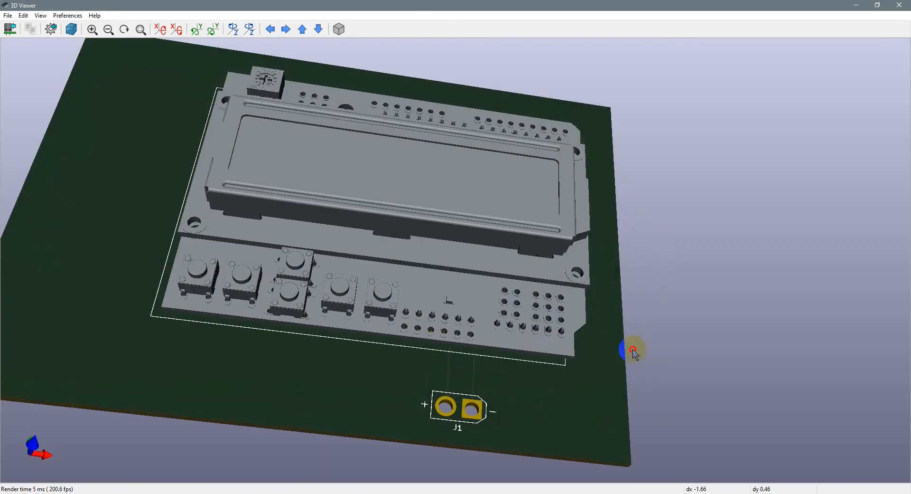
pyautogui.moveTo(101, 163); pyautogui.dragTo(109, 240)
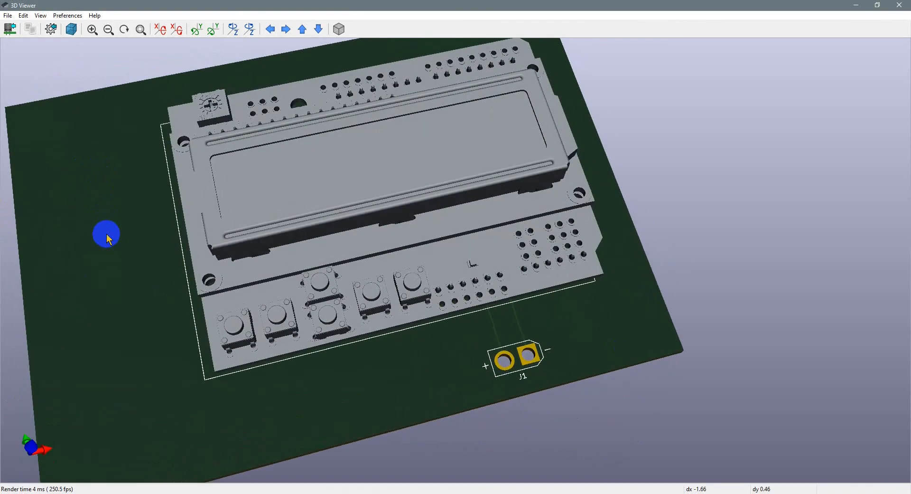